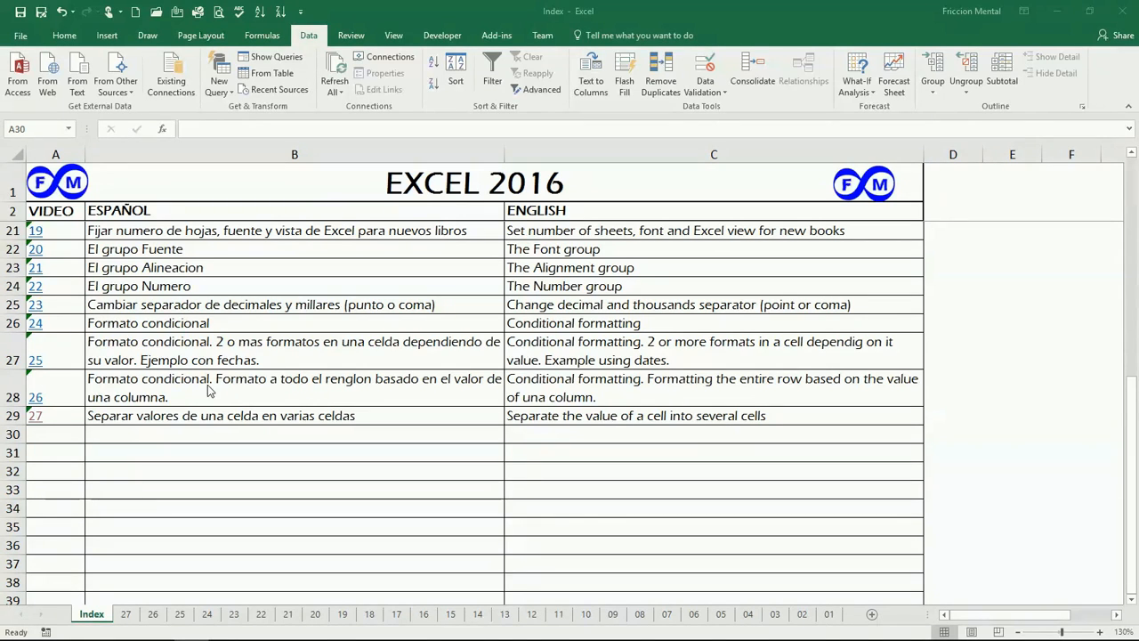
Open the sheet for video 27 from the index and switch to the Splitting numbers workbook
left_click(37, 419)
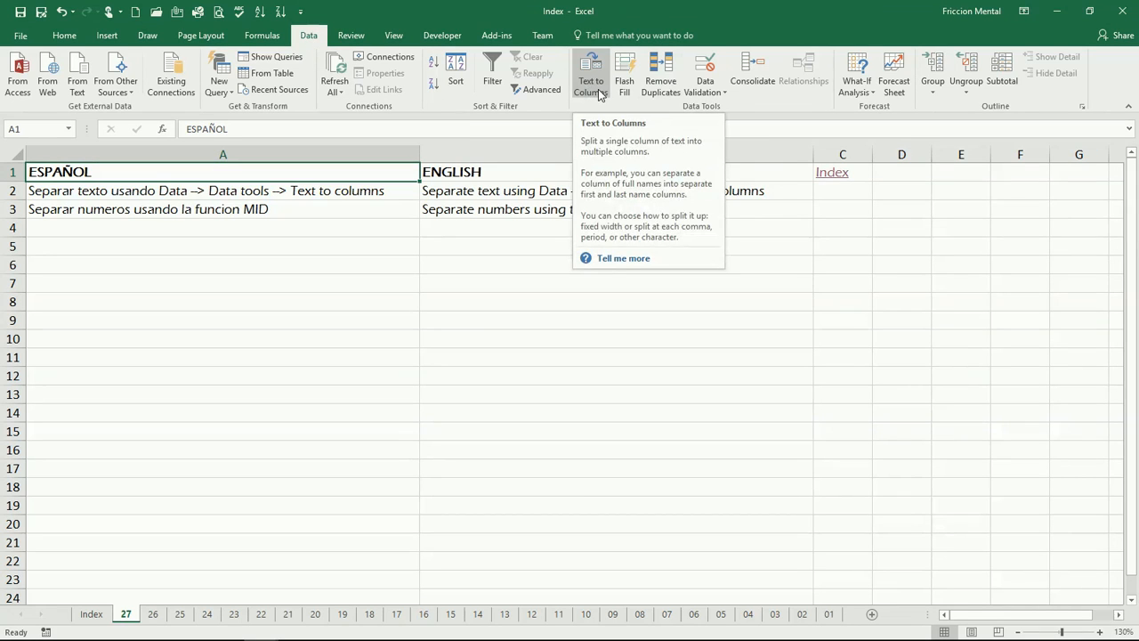
left_click(523, 211)
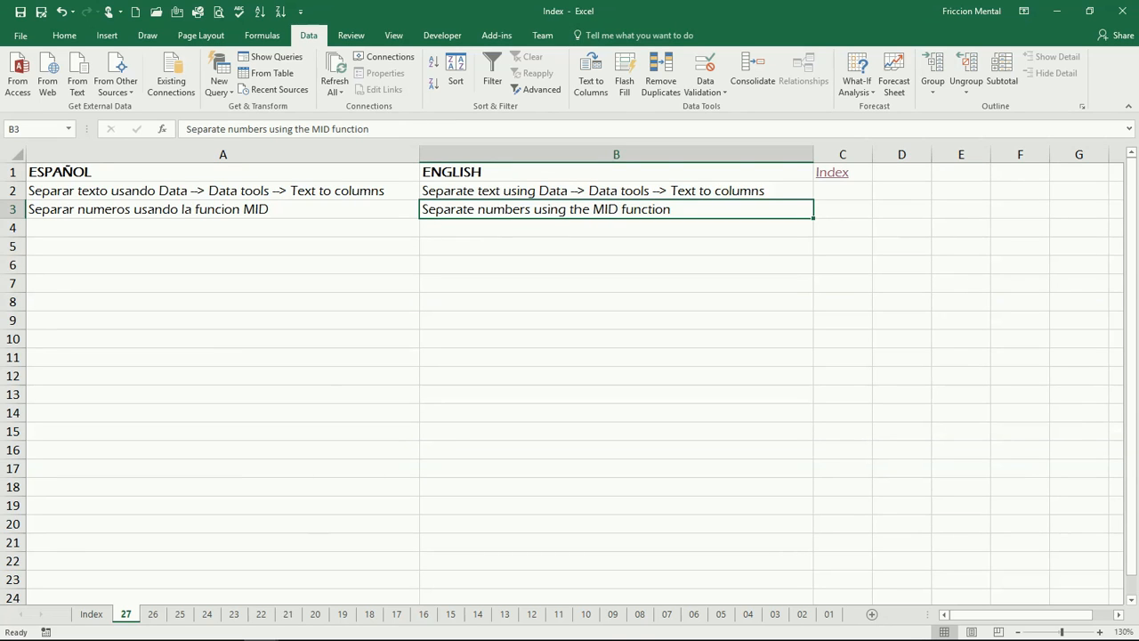
mouse_move(261, 626)
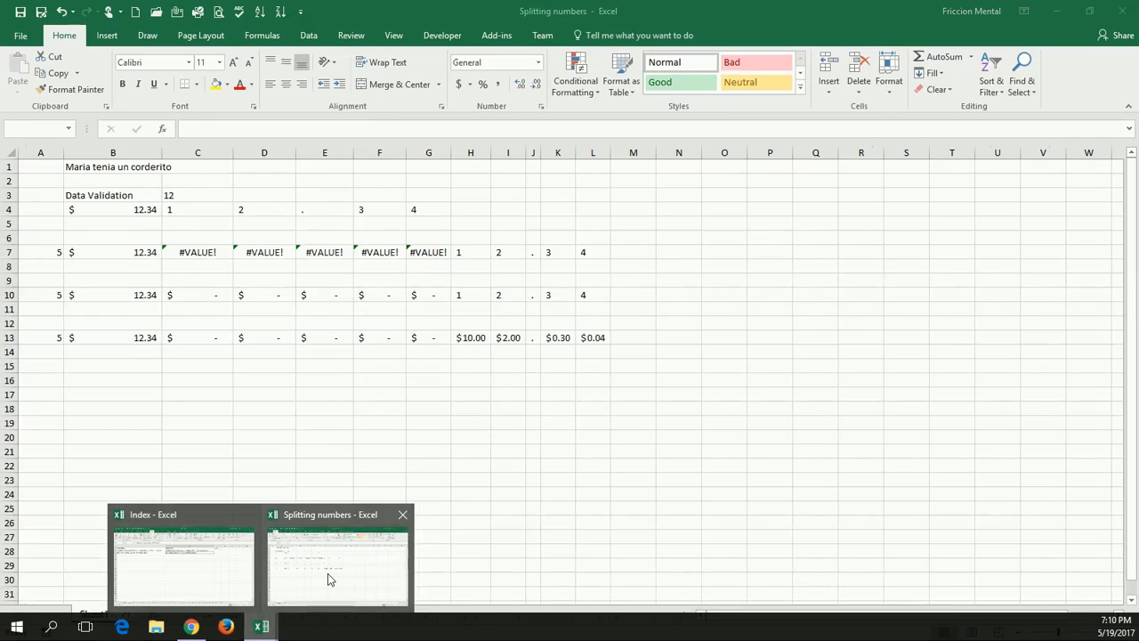
left_click(327, 579)
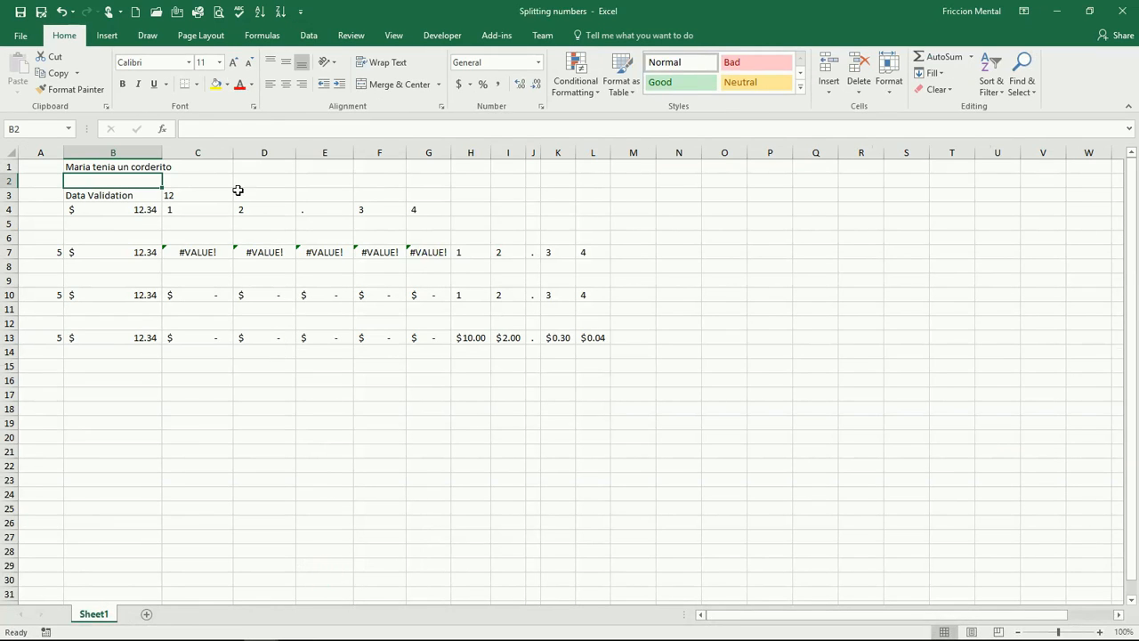
Replace the text in cell B1 with "Mary has a lamb"
left_click(152, 164)
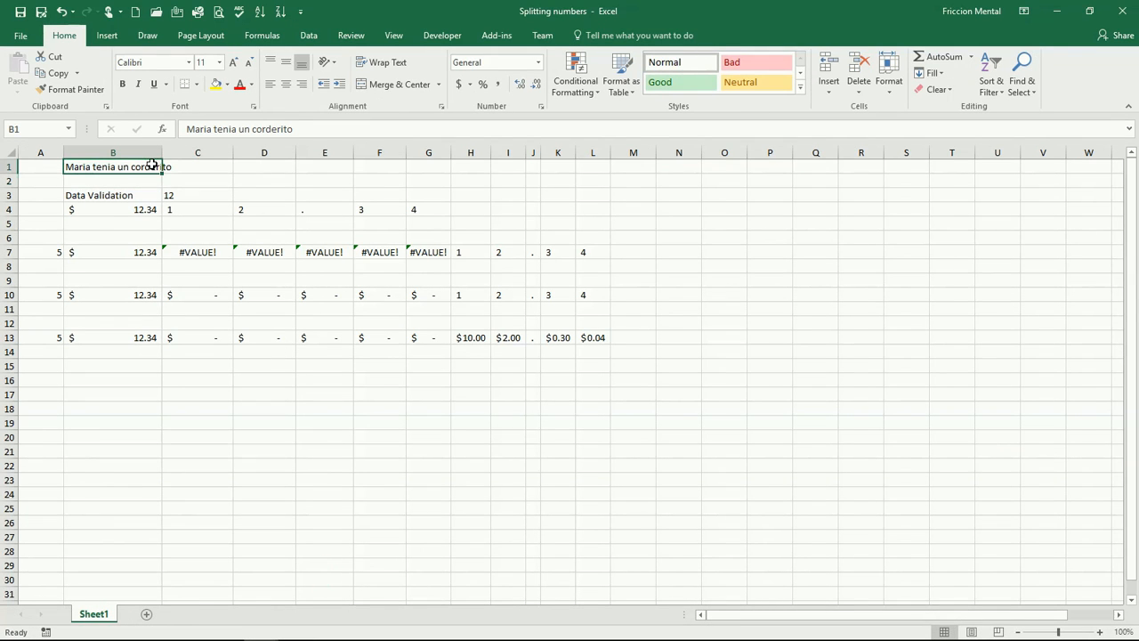
type("Mary h")
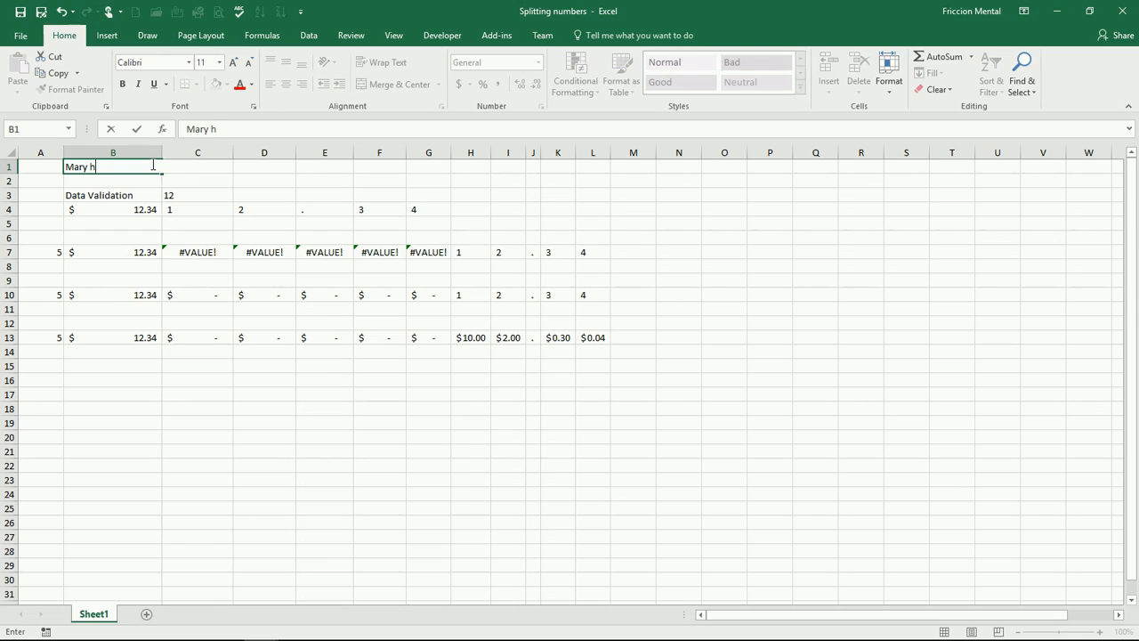
type("as a lamb")
key("Tab")
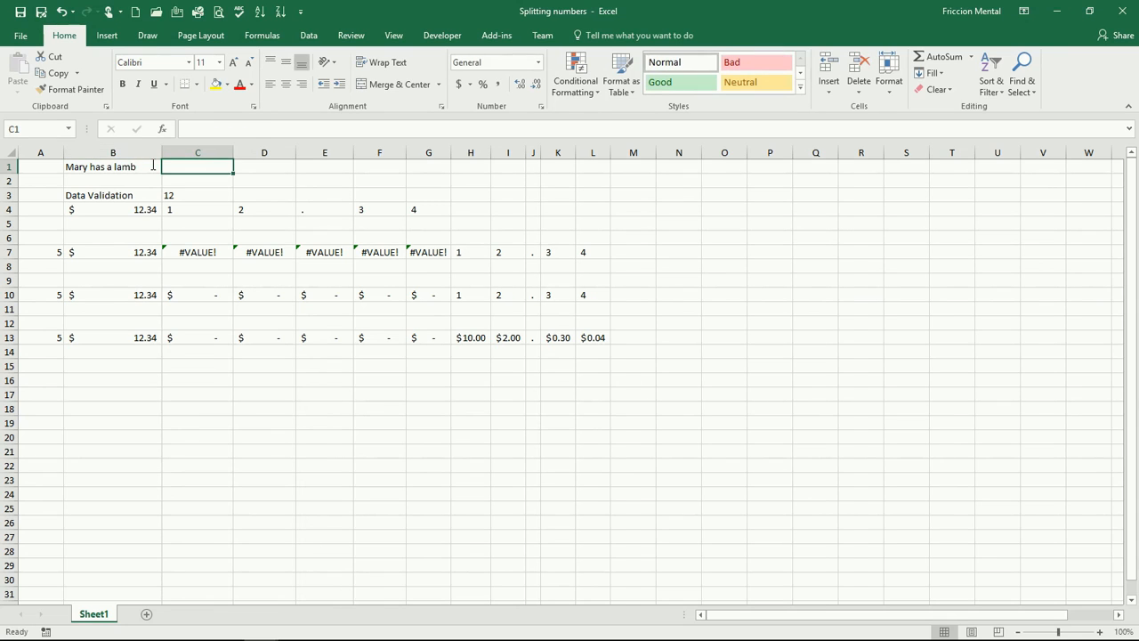
Split cell B1 into separate columns with Text to Columns, using Delimited data, Tab and Space delimiters, and General format
left_click(153, 165)
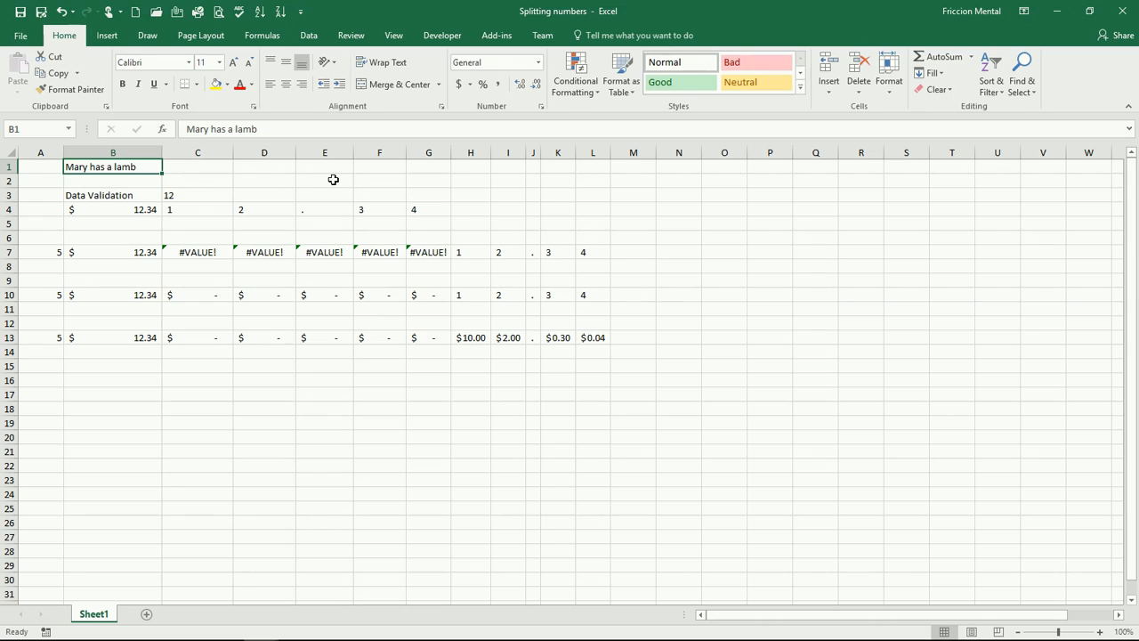
left_click(136, 168)
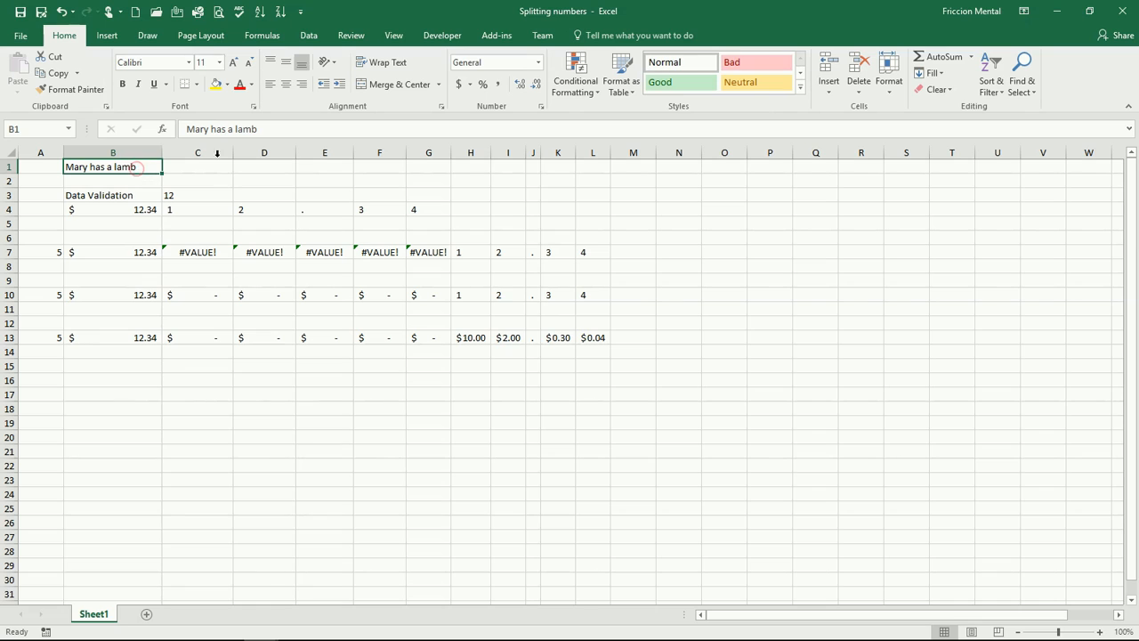
left_click(311, 37)
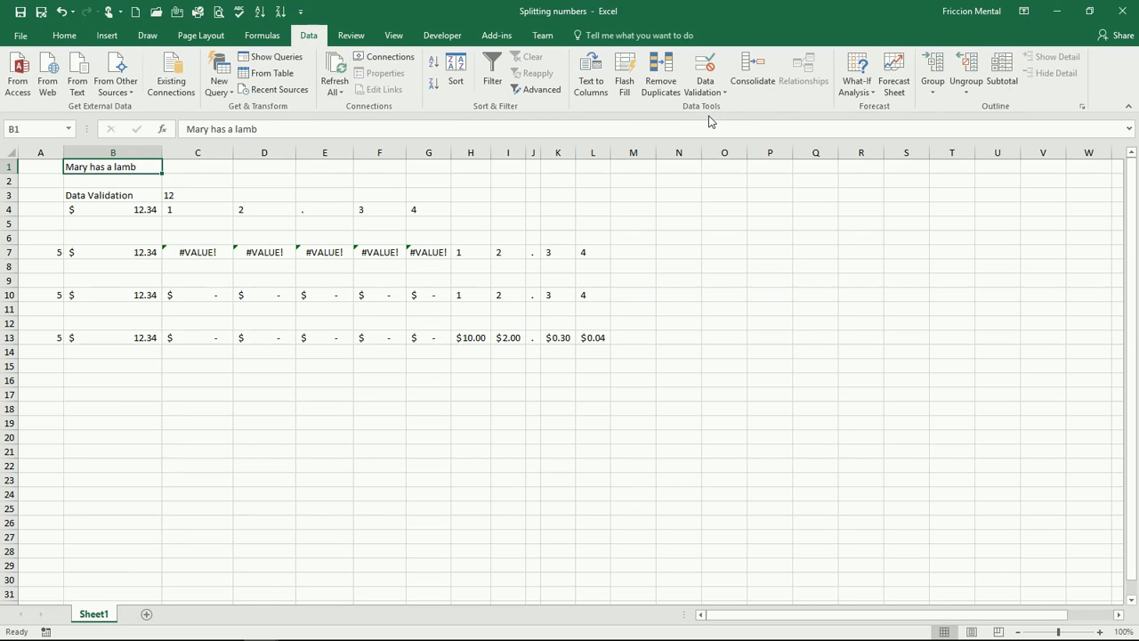
left_click(593, 87)
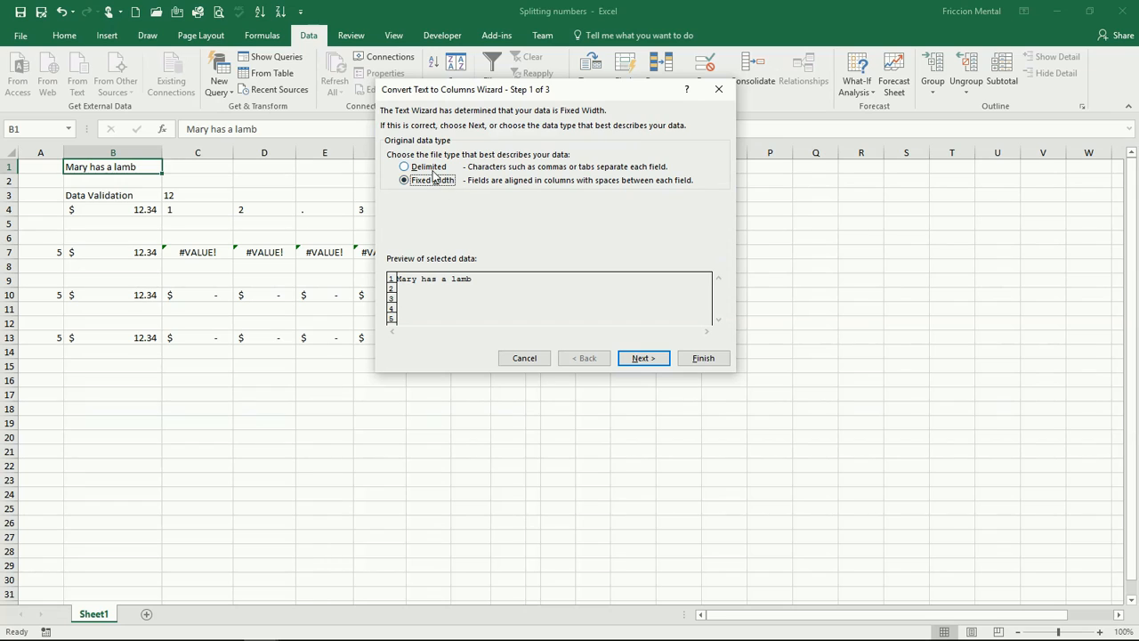
left_click(427, 167)
left_click(635, 360)
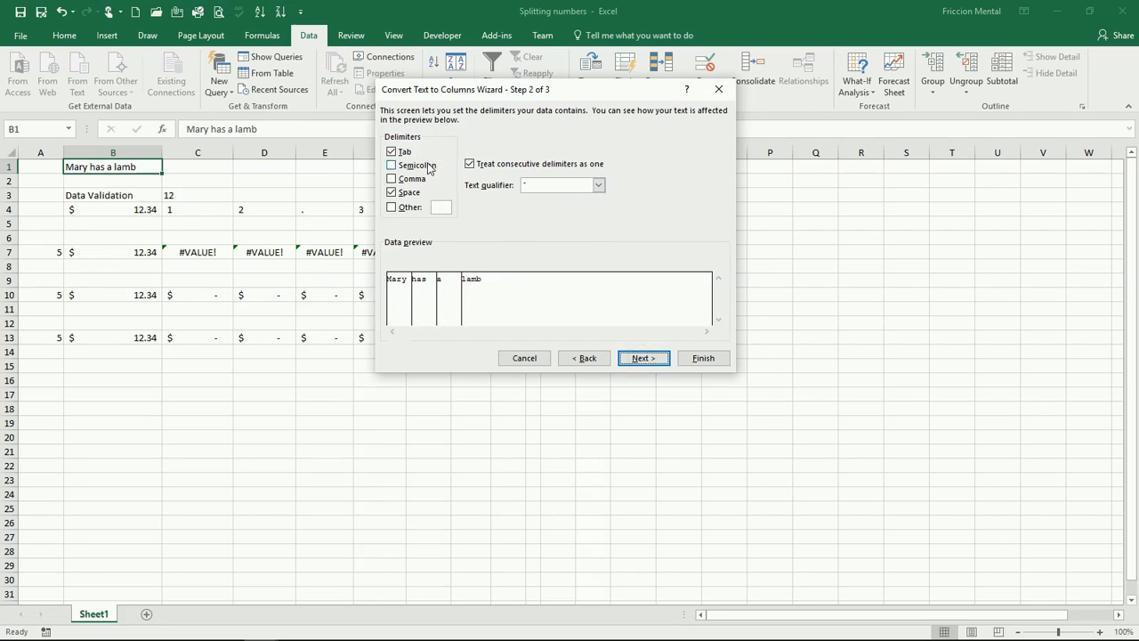
left_click(405, 195)
left_click(404, 196)
left_click(655, 363)
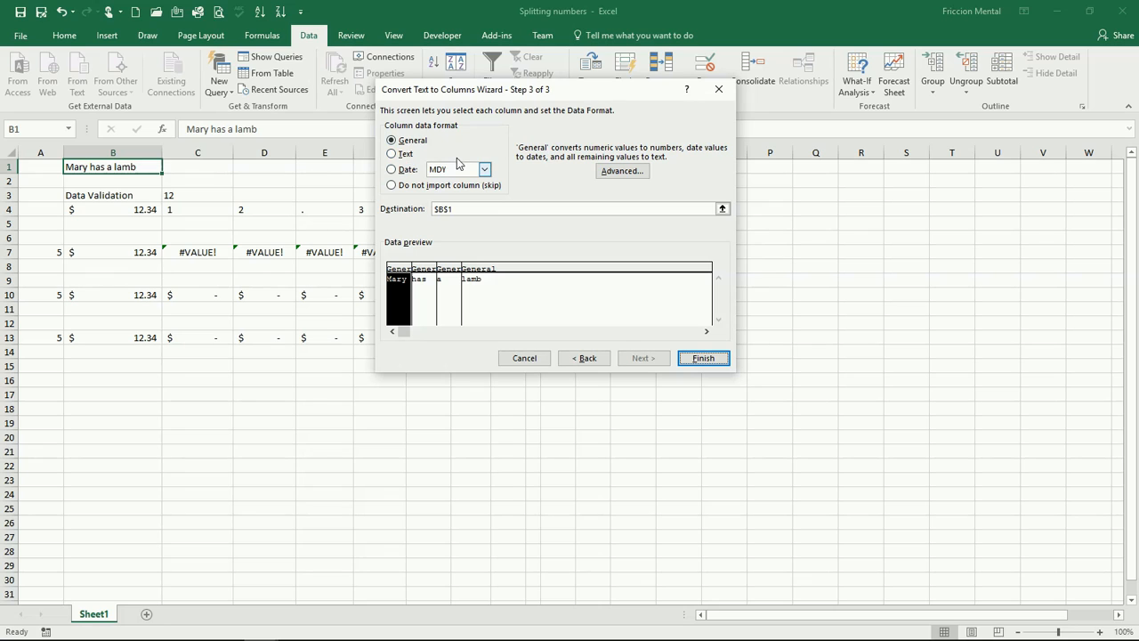
left_click(702, 359)
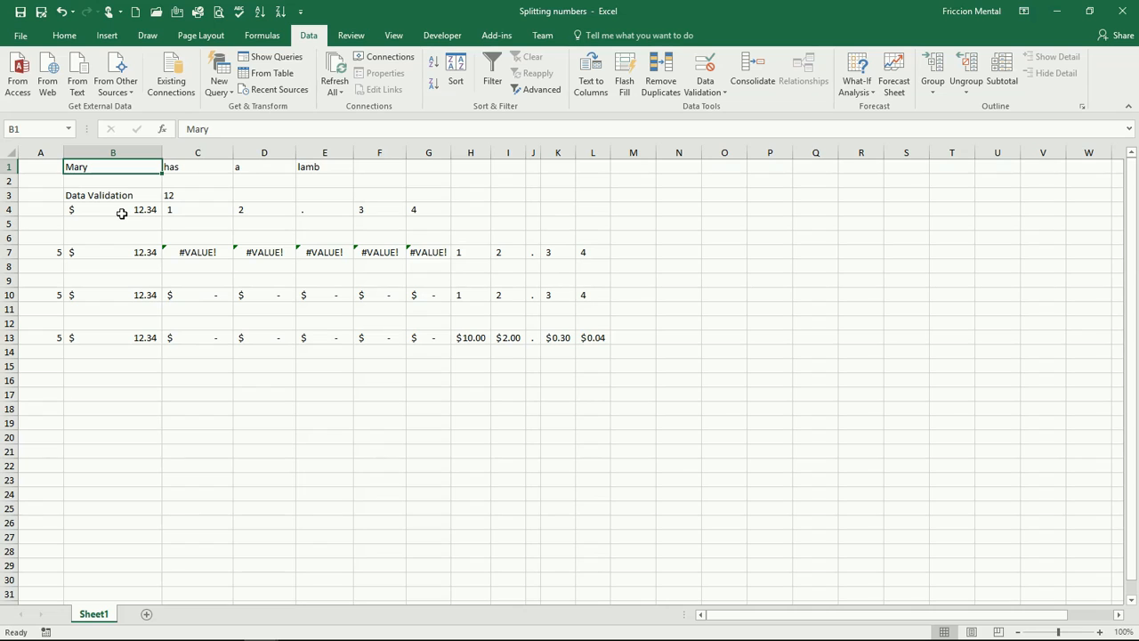
Examine the data validation criteria of cell B4, including the allowed type, comparison options, minimum and maximum
key("Down")
key("Down")
key("Down")
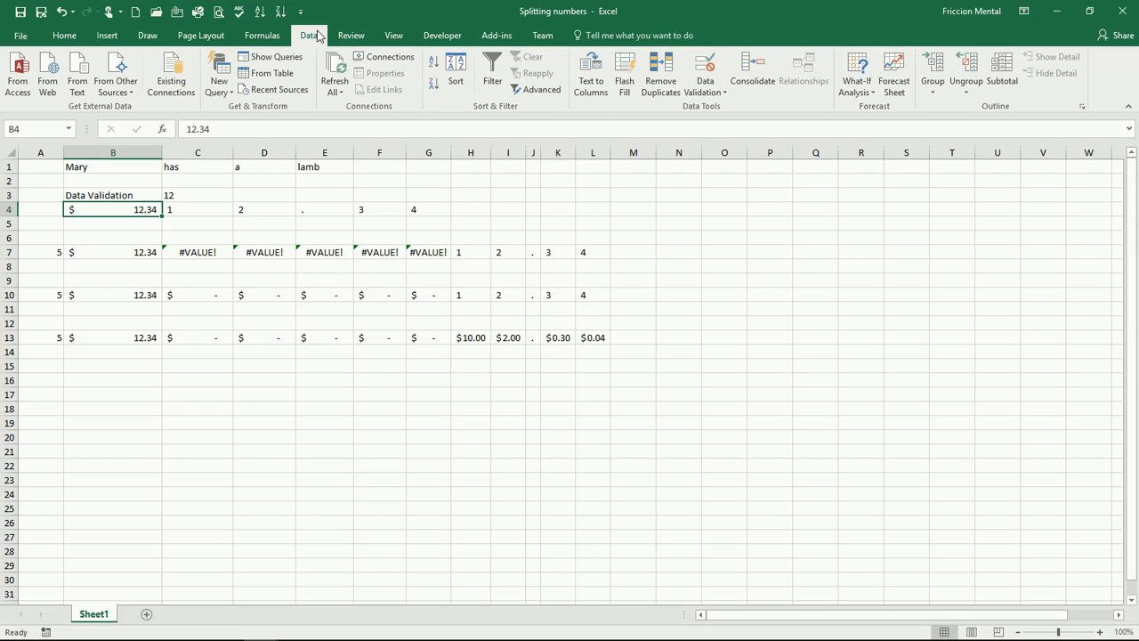
left_click(709, 69)
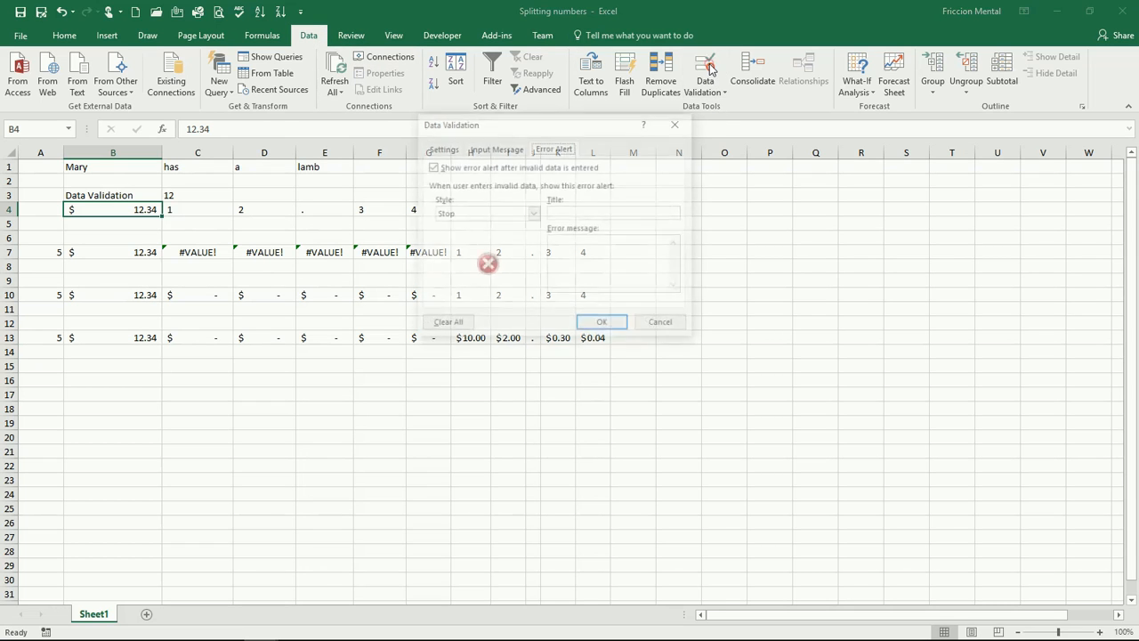
left_click(459, 149)
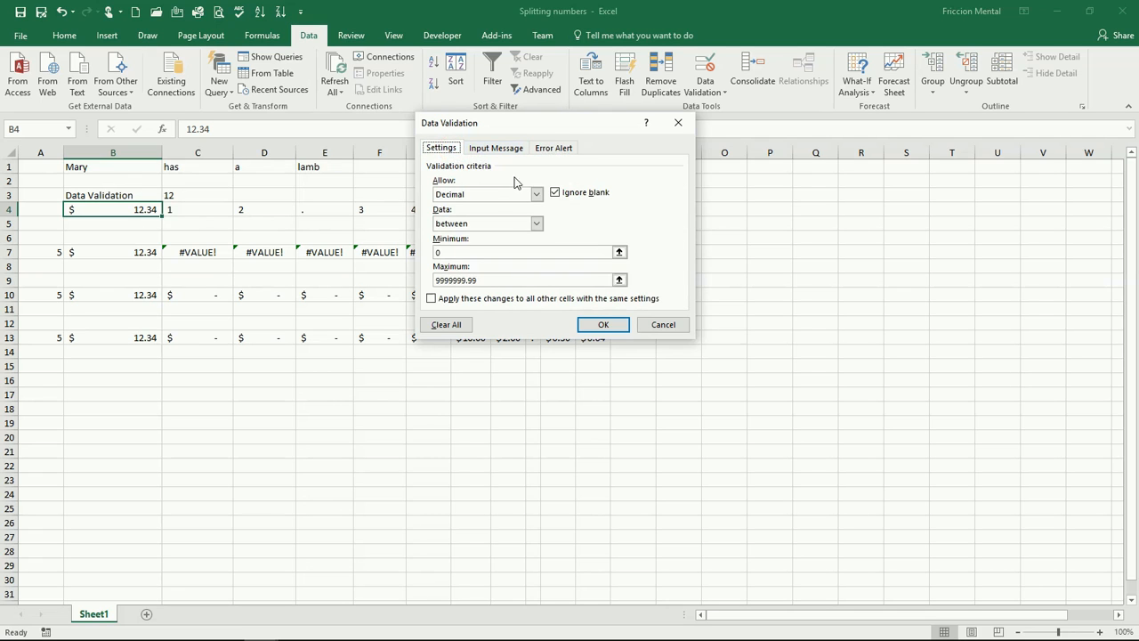
left_click(537, 194)
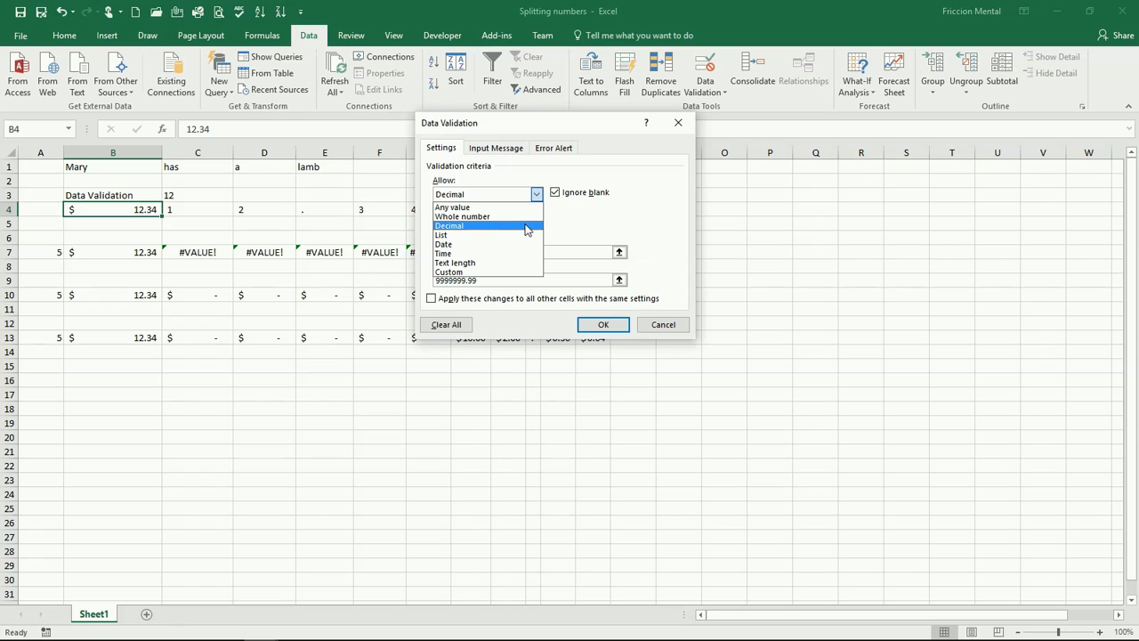
left_click(526, 228)
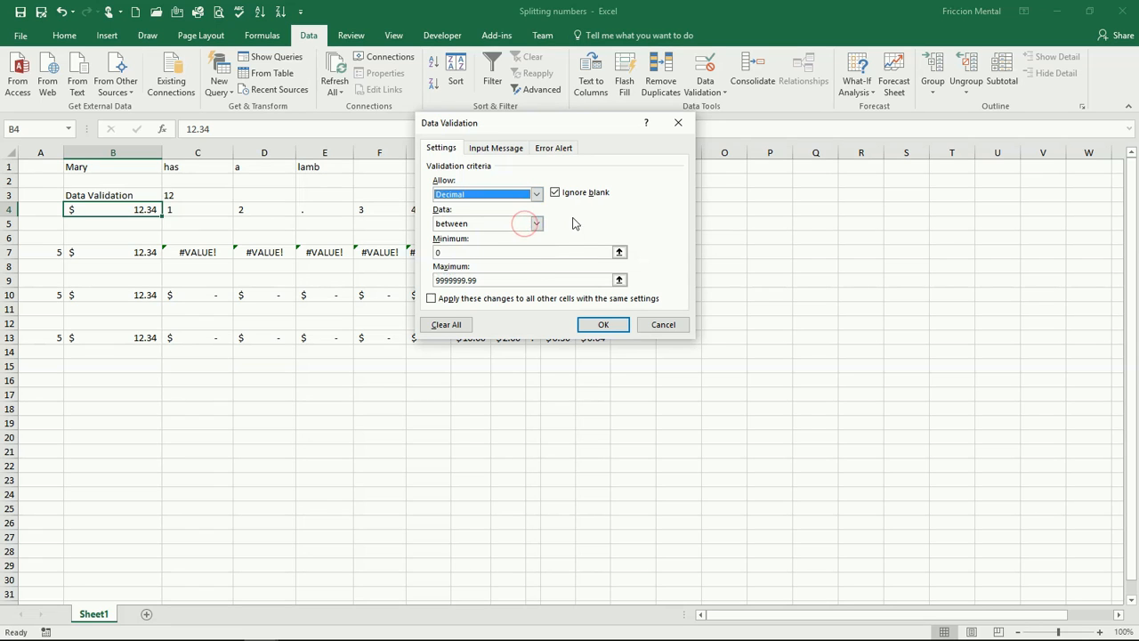
left_click(536, 225)
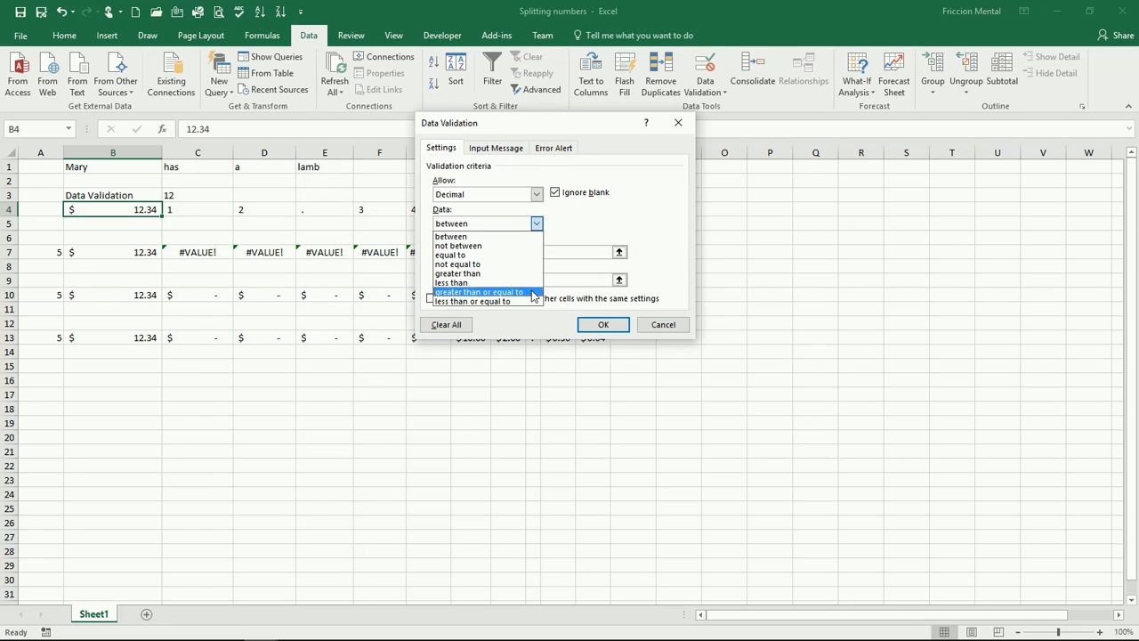
left_click(537, 236)
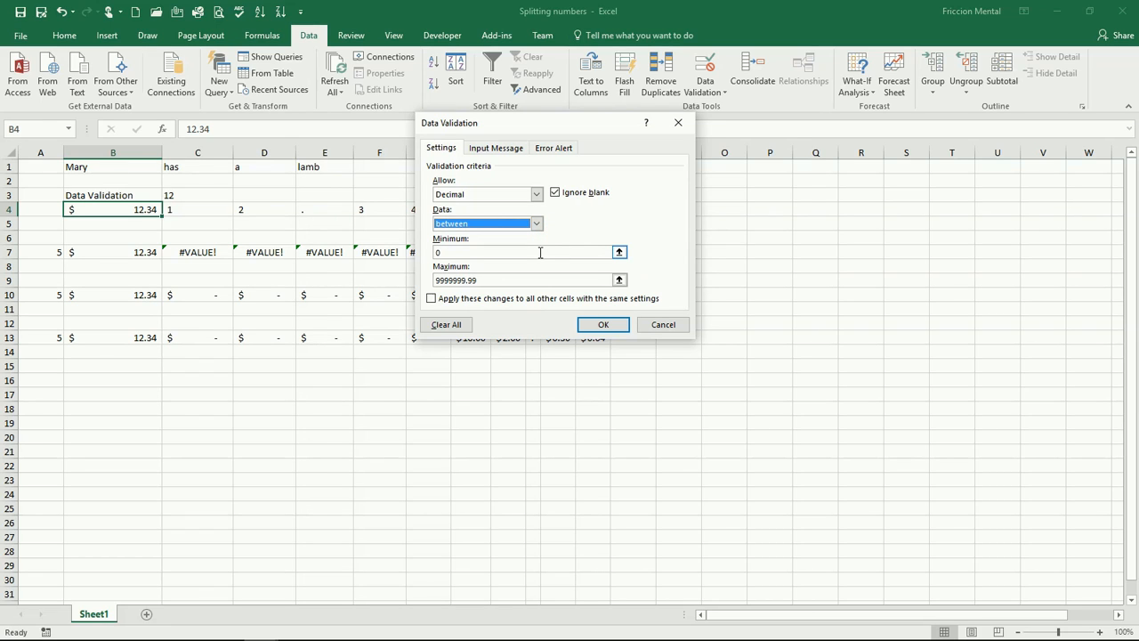
left_click(536, 280)
Review B4's validation input message and the Warning, Information and Stop error alert styles, and close without applying changes
left_click(521, 151)
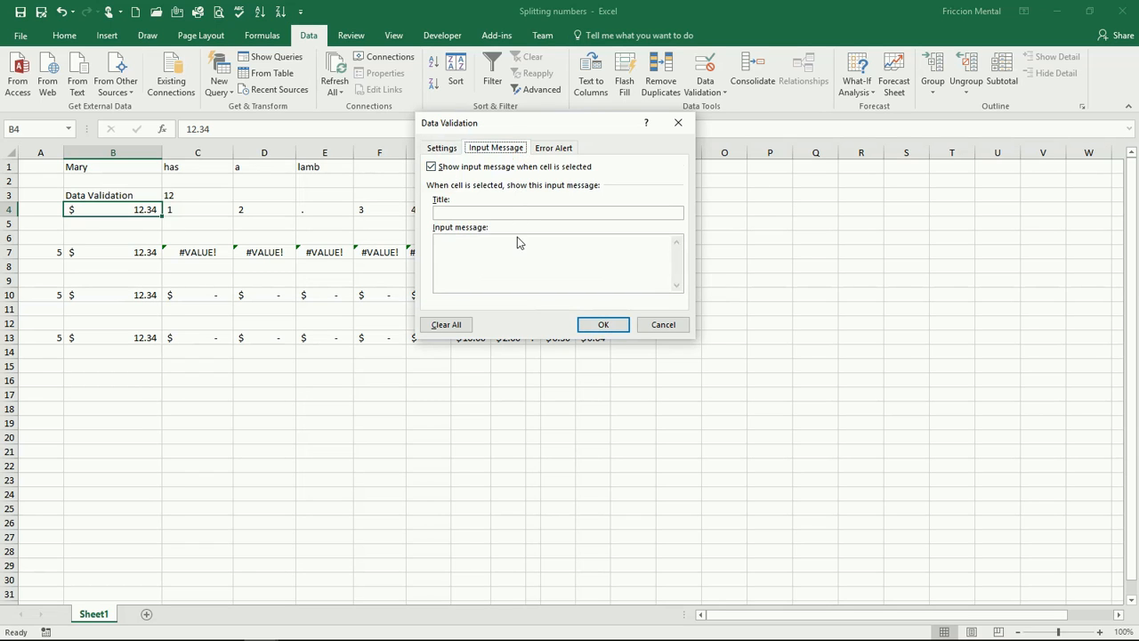
left_click(557, 153)
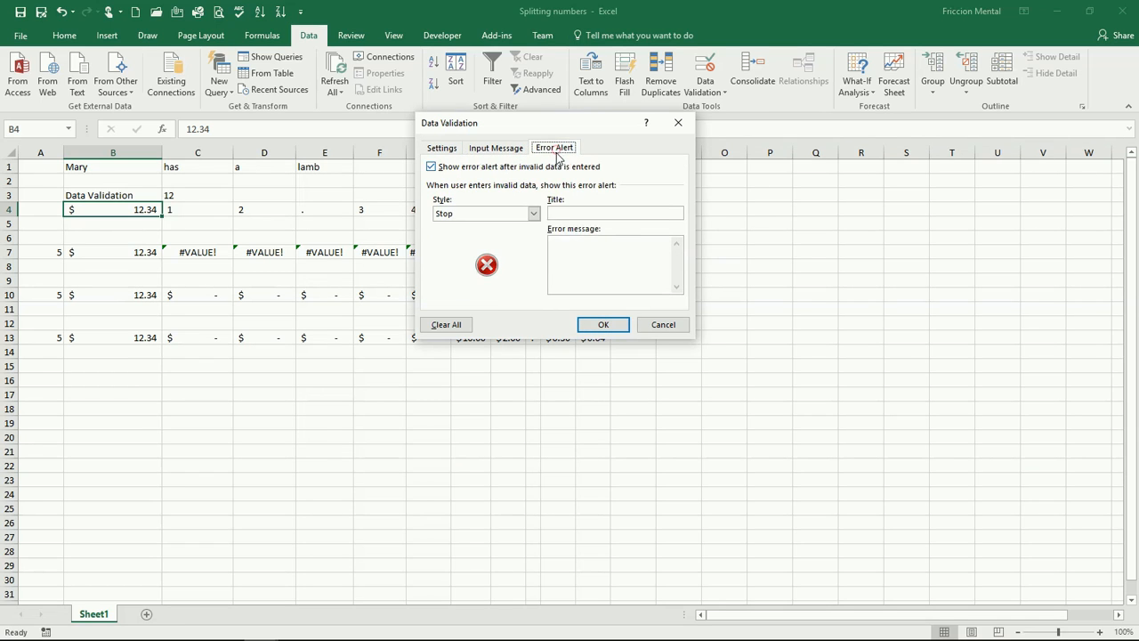
left_click(533, 213)
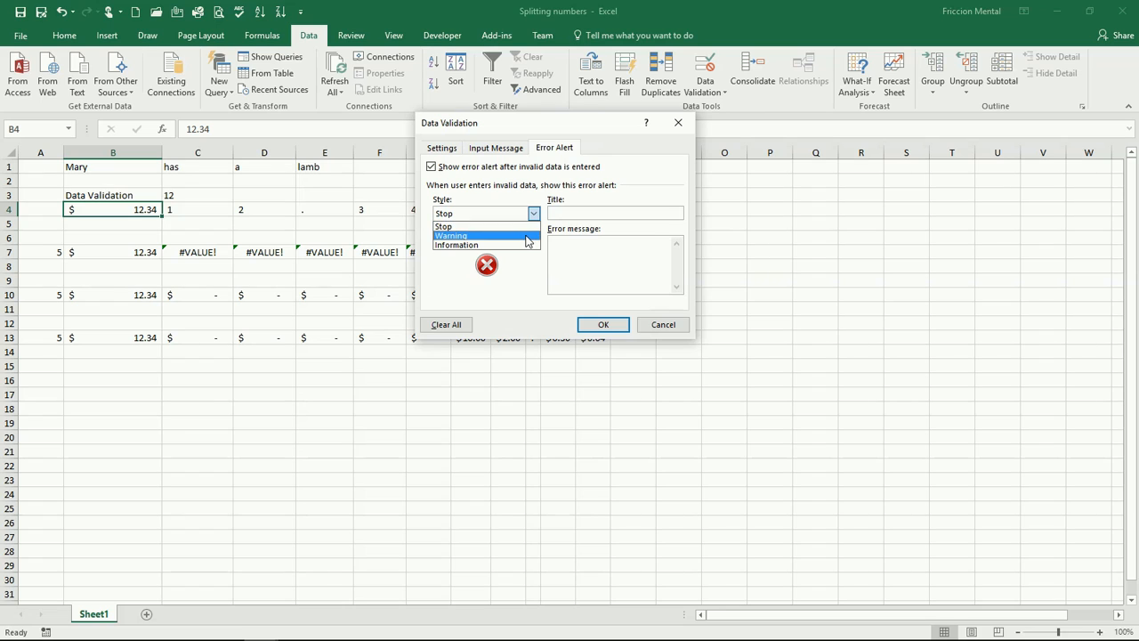
left_click(527, 236)
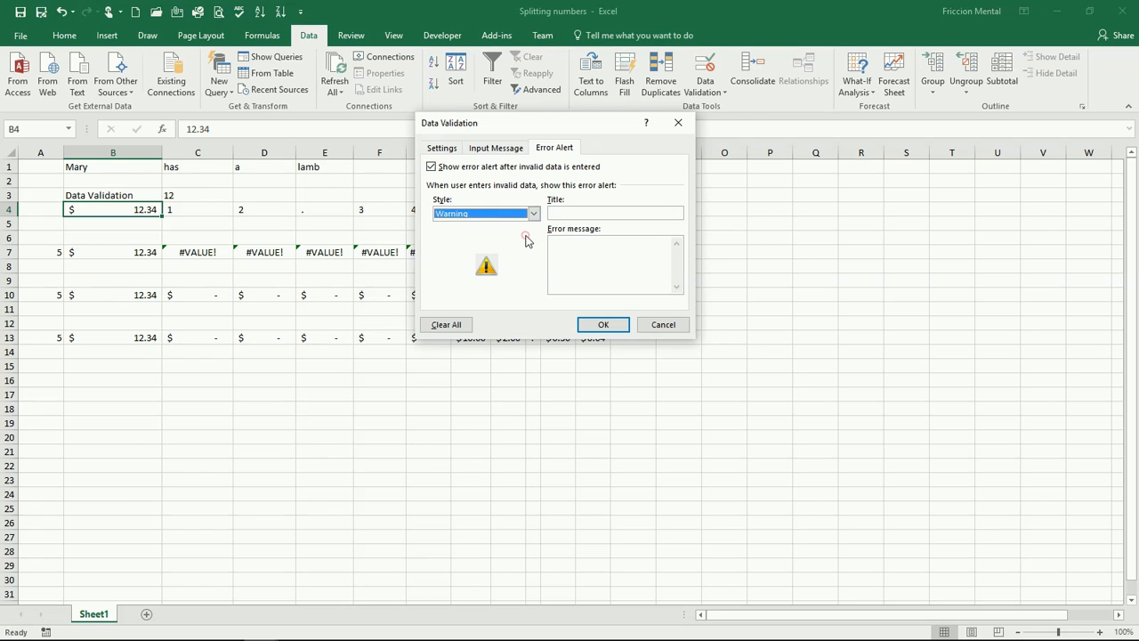
left_click(533, 213)
left_click(528, 242)
left_click(535, 215)
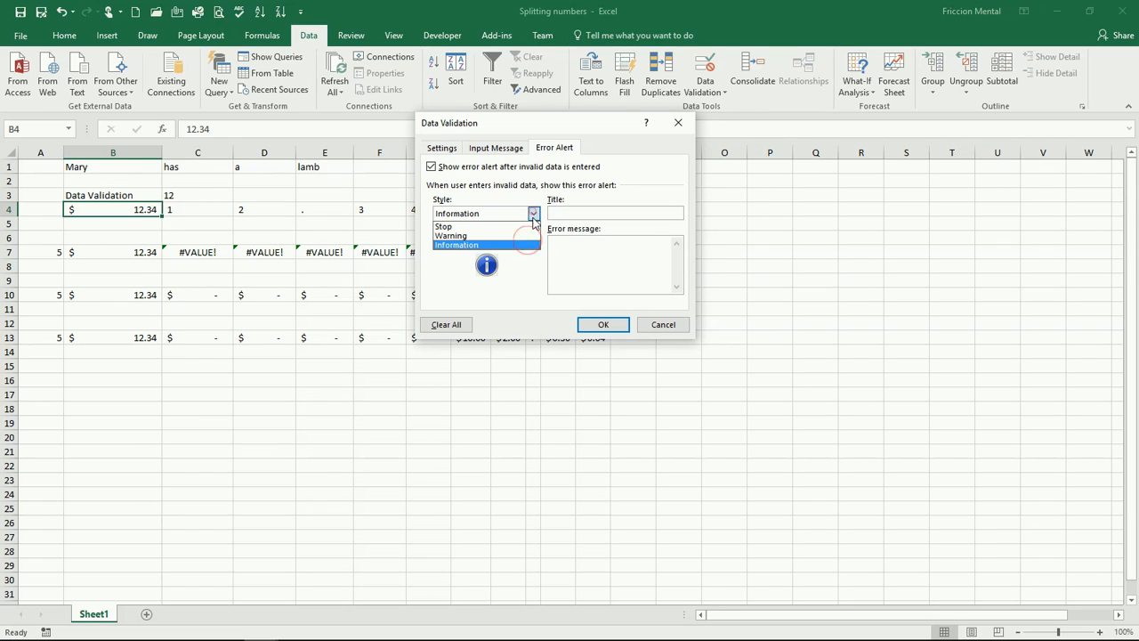
left_click(530, 224)
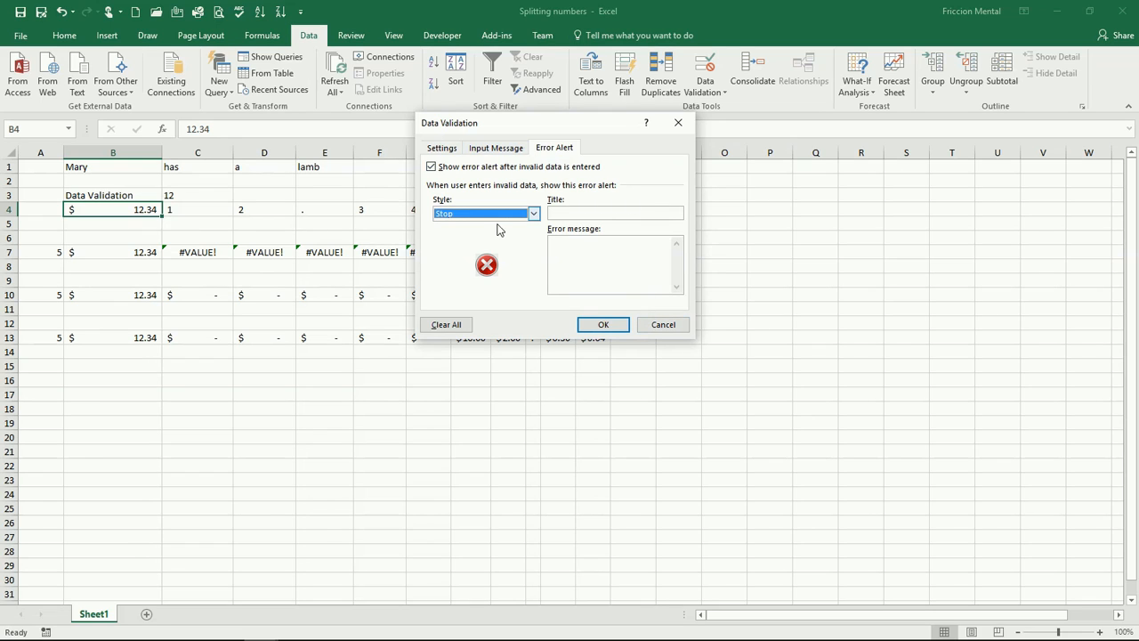
left_click(656, 325)
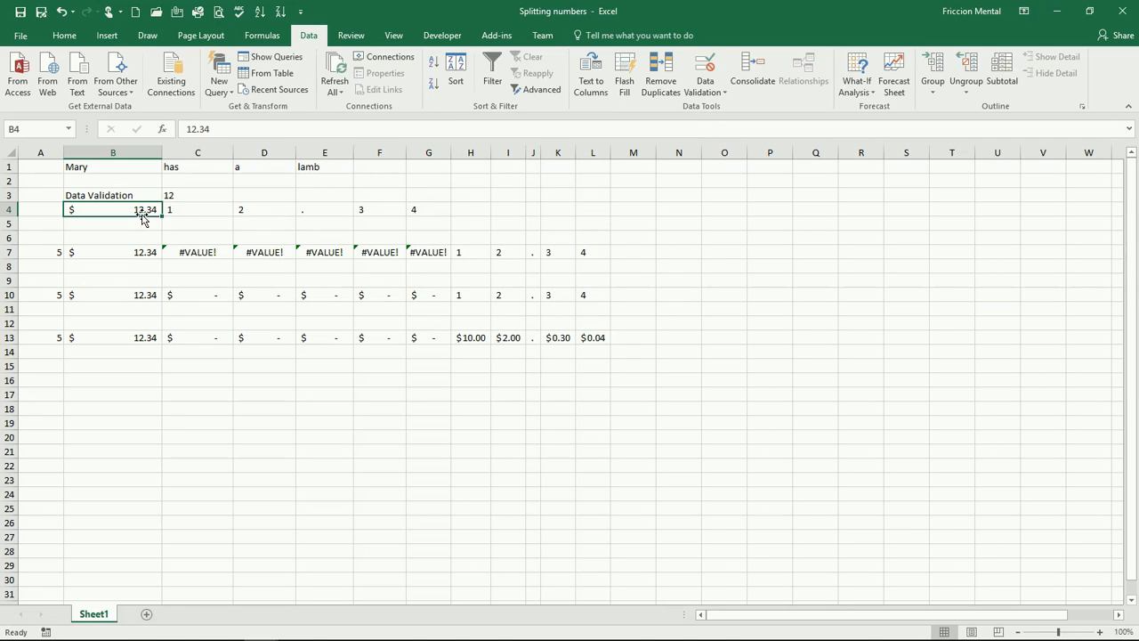
type("-1")
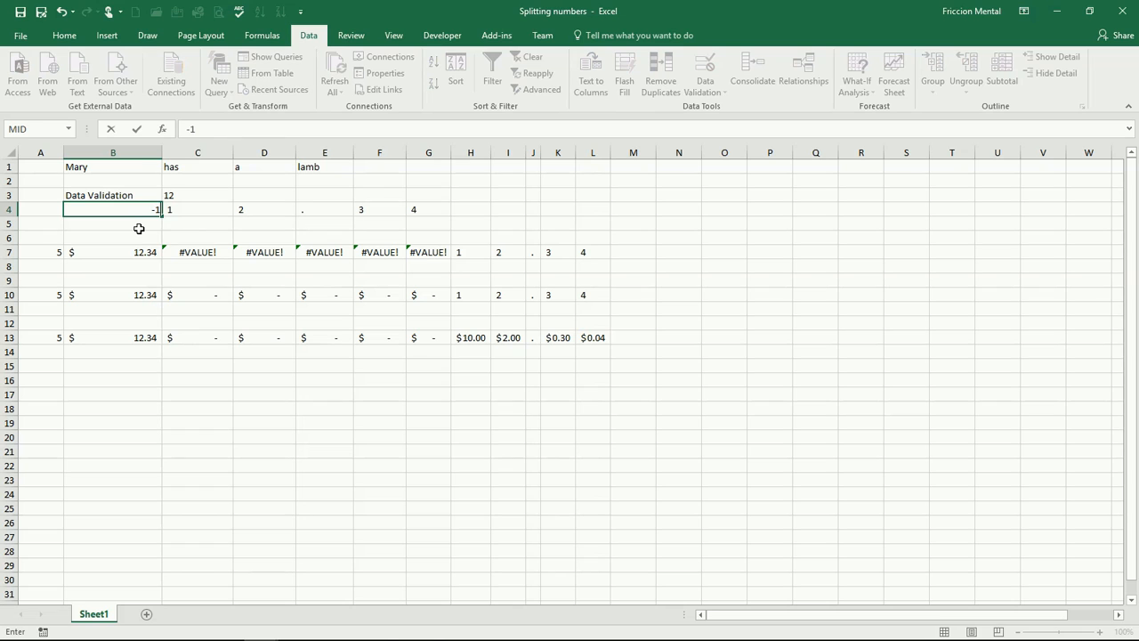
key("Return")
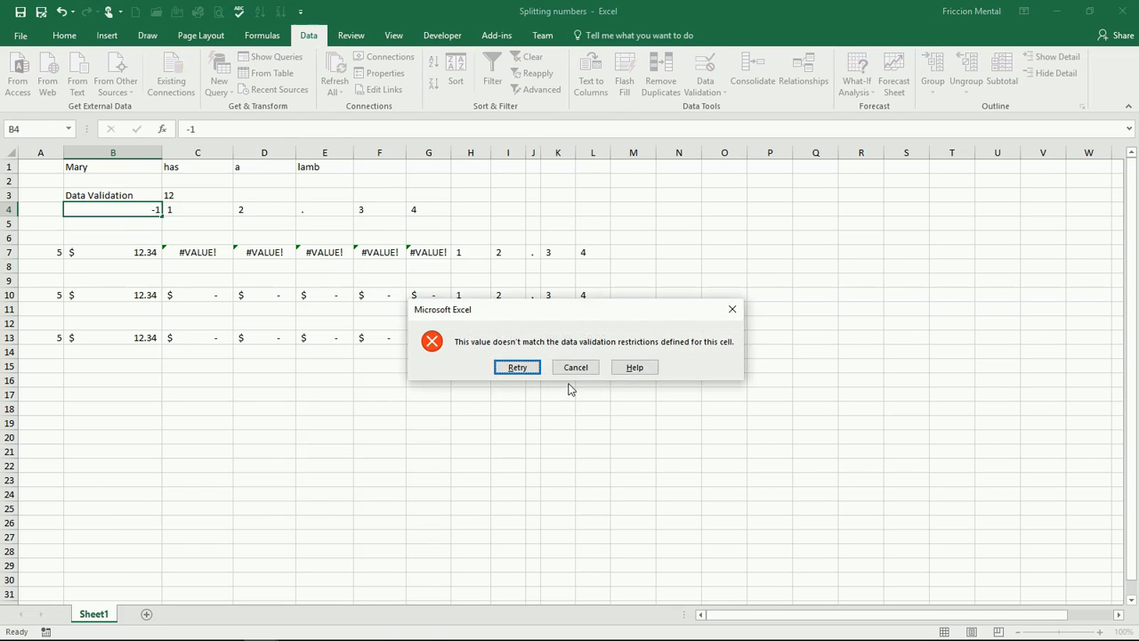
left_click(576, 366)
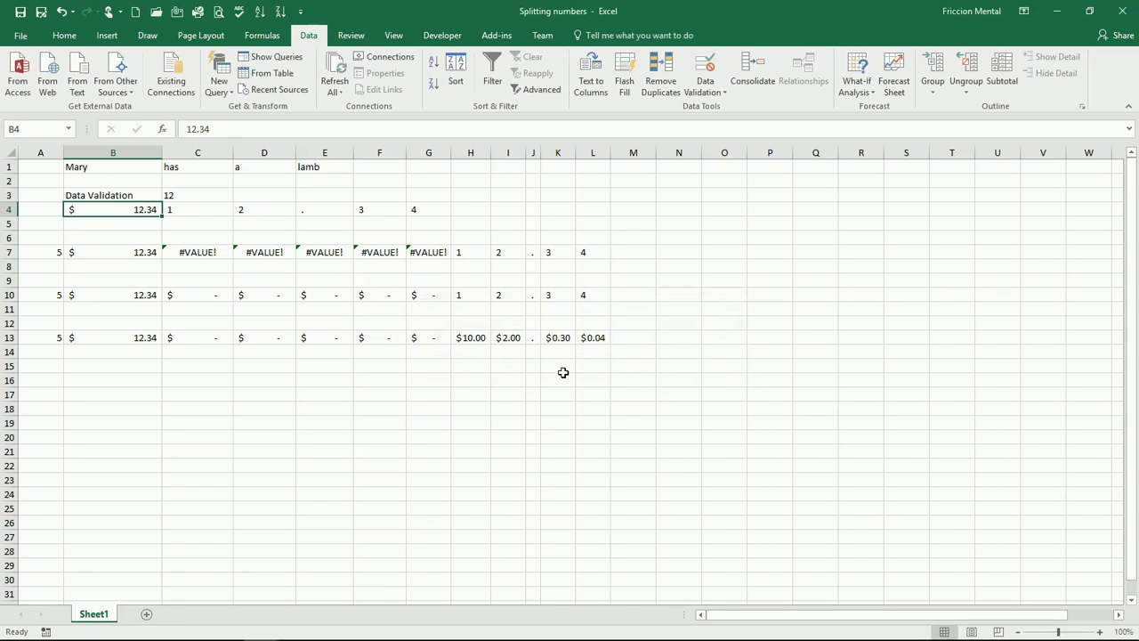
type("9999999999999")
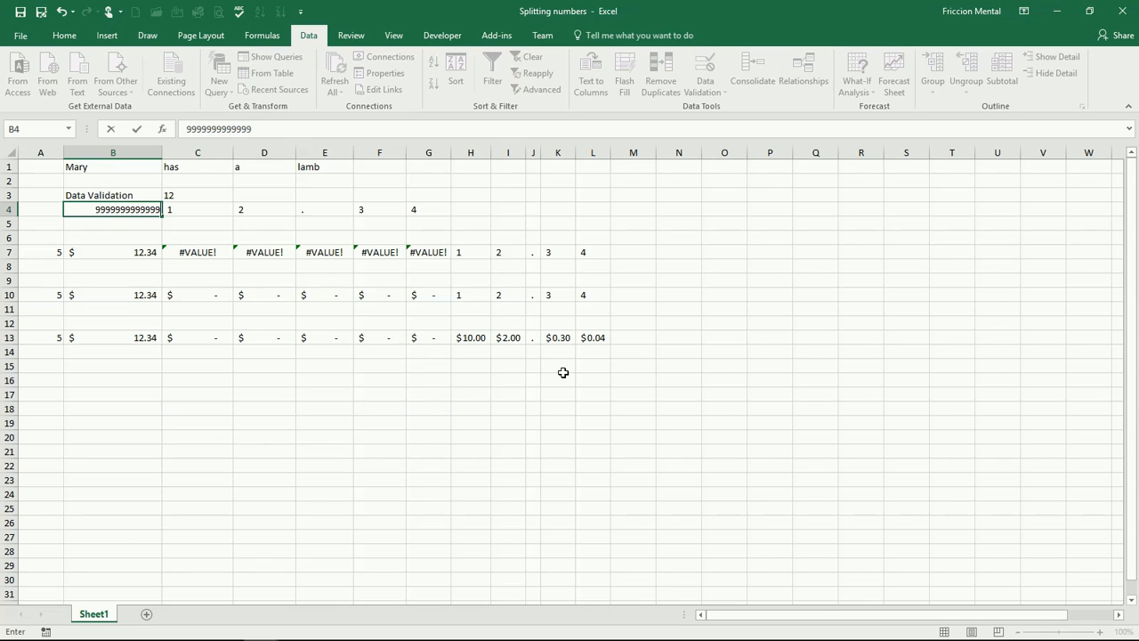
key("Return")
left_click(574, 368)
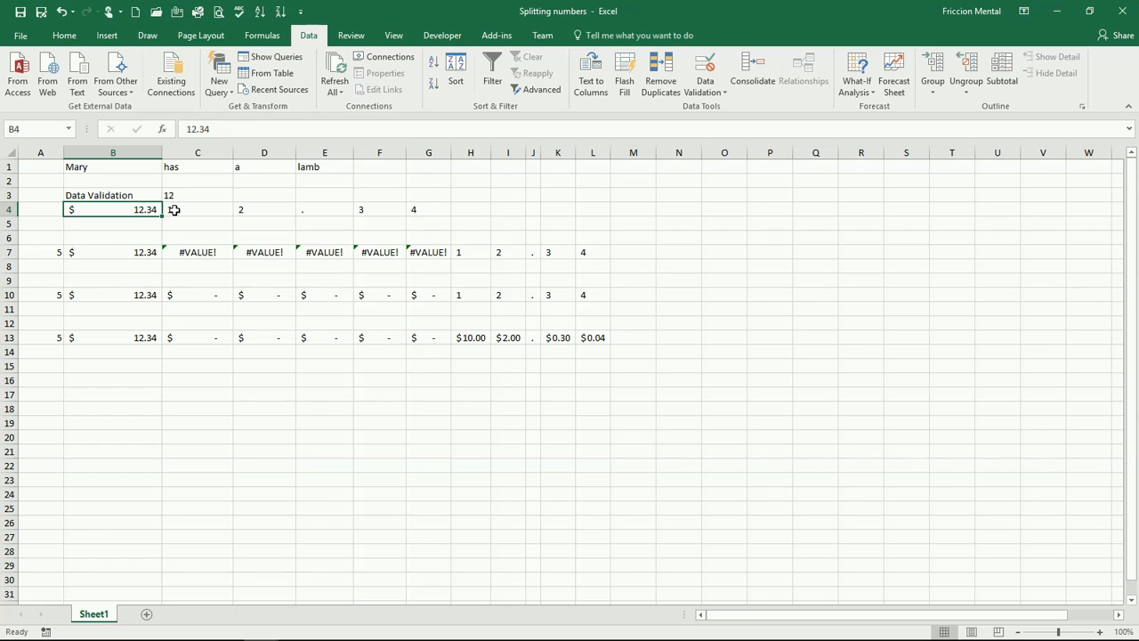
Check the MID formula in C4 and clear the contents of cell C3
left_click(175, 209)
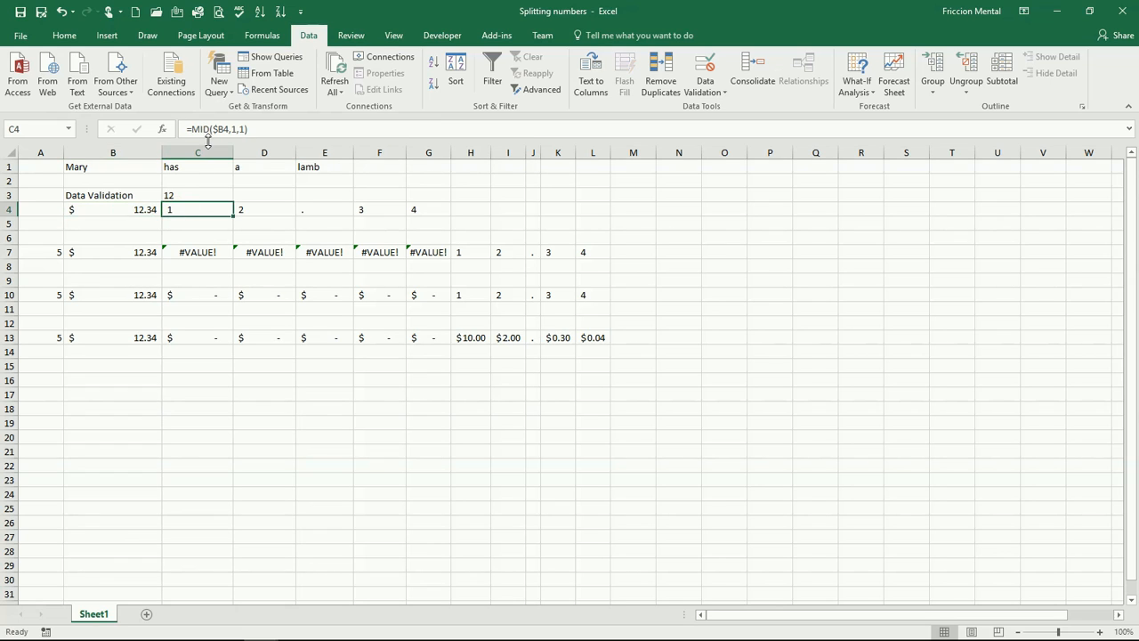
left_click(214, 196)
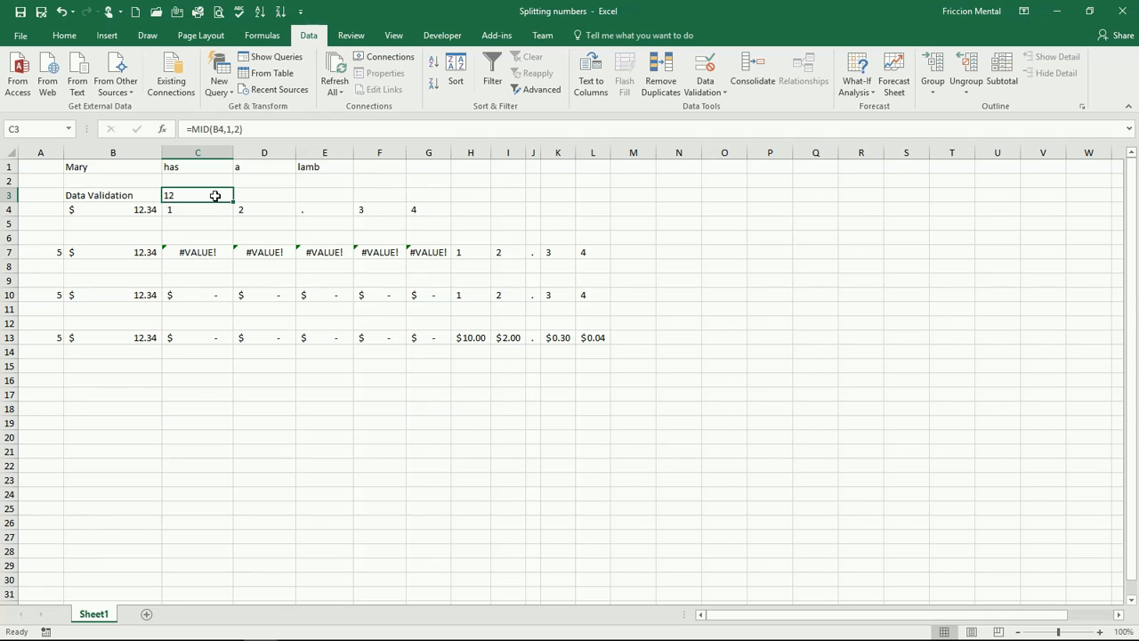
key("Delete")
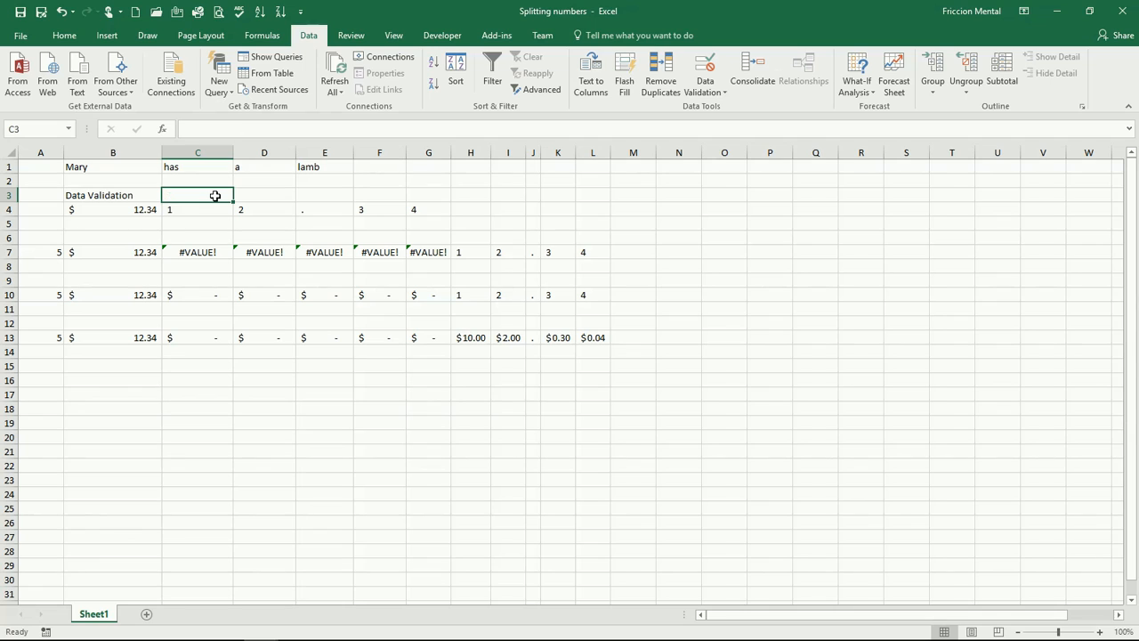
Start inserting a function in cell C3 and browse the list of all available functions
left_click(162, 130)
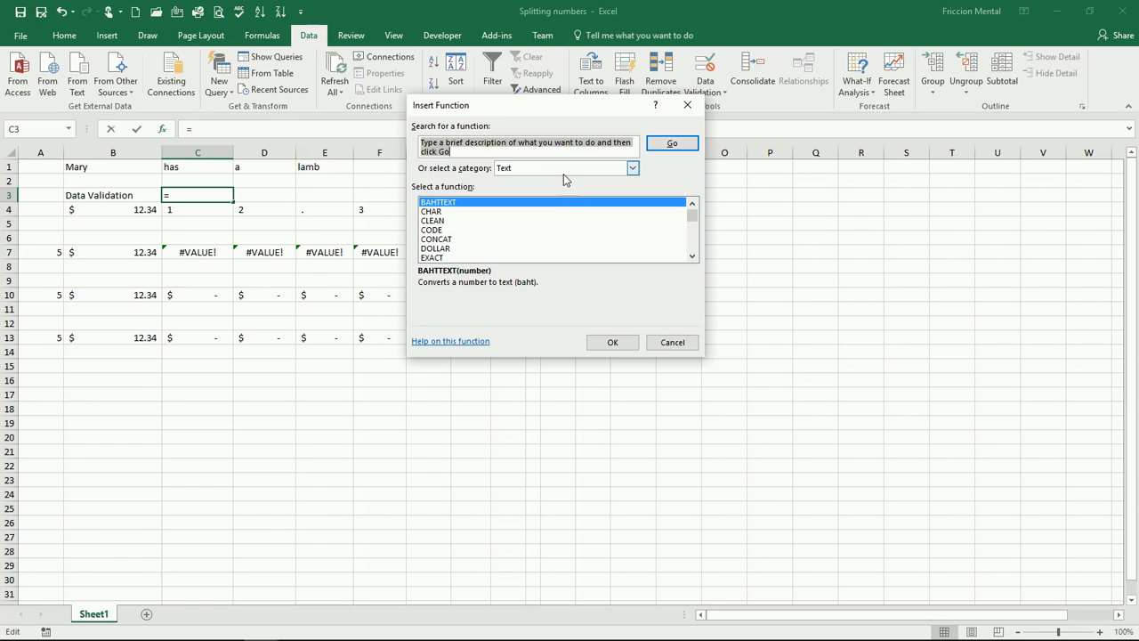
left_click(628, 171)
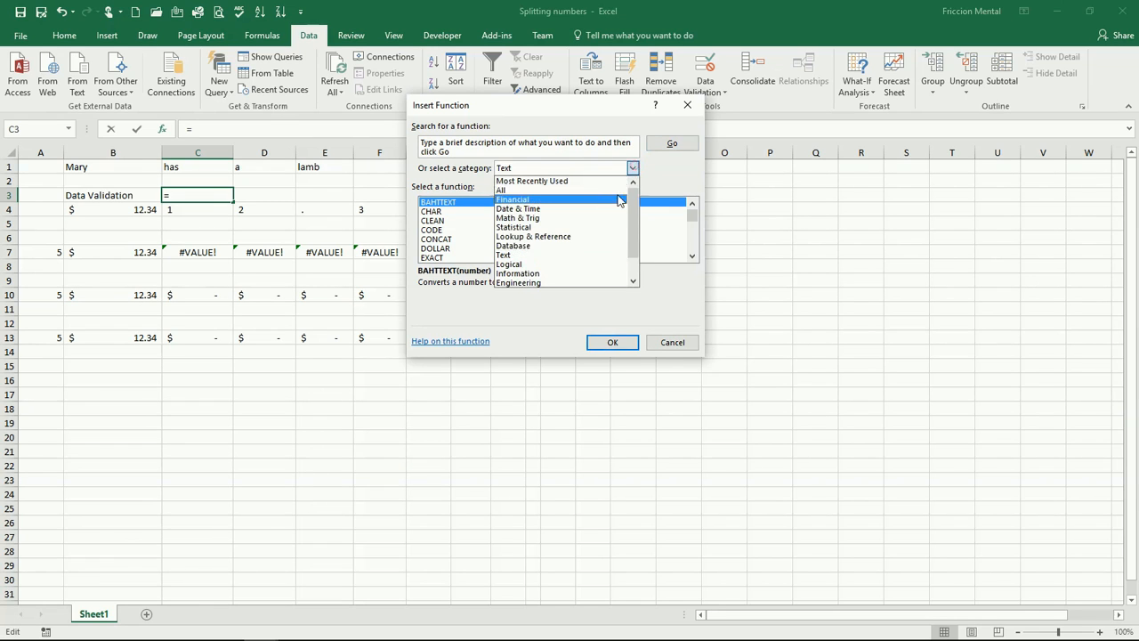
left_click(593, 189)
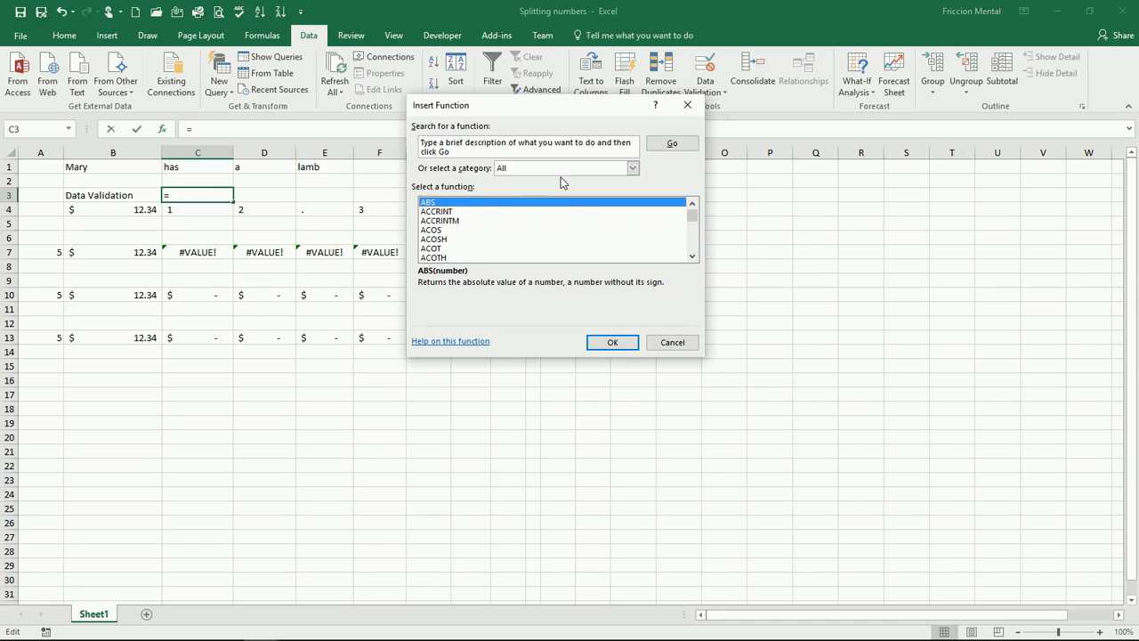
scroll(578, 223, "down", 12)
scroll(581, 226, "down", 20)
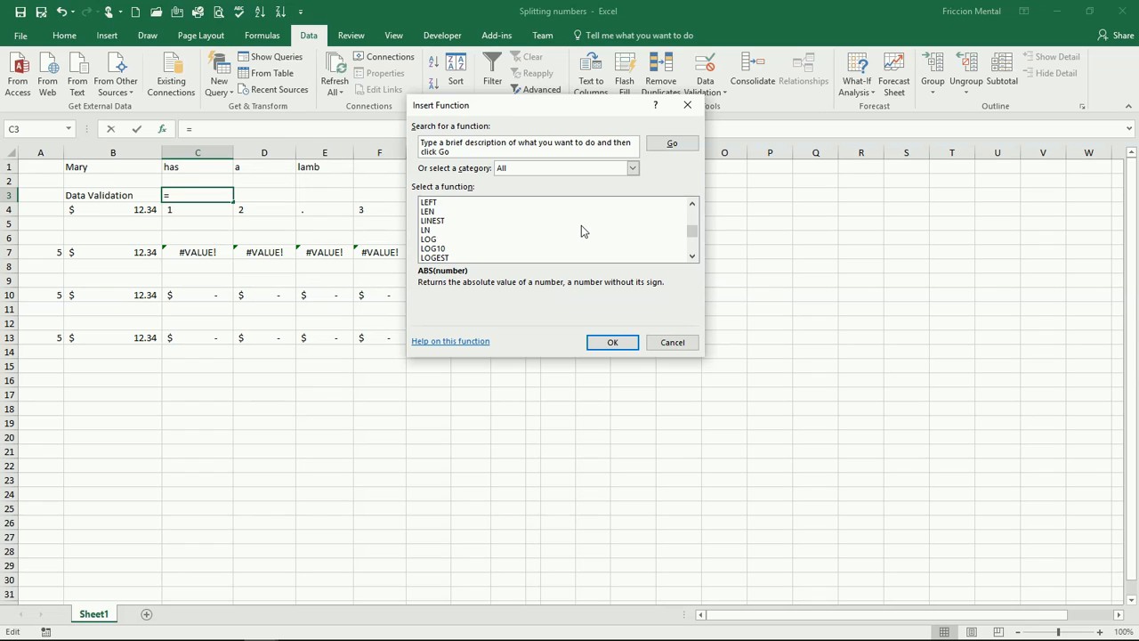
Choose the MID function from the Text category for cell C3
left_click(633, 169)
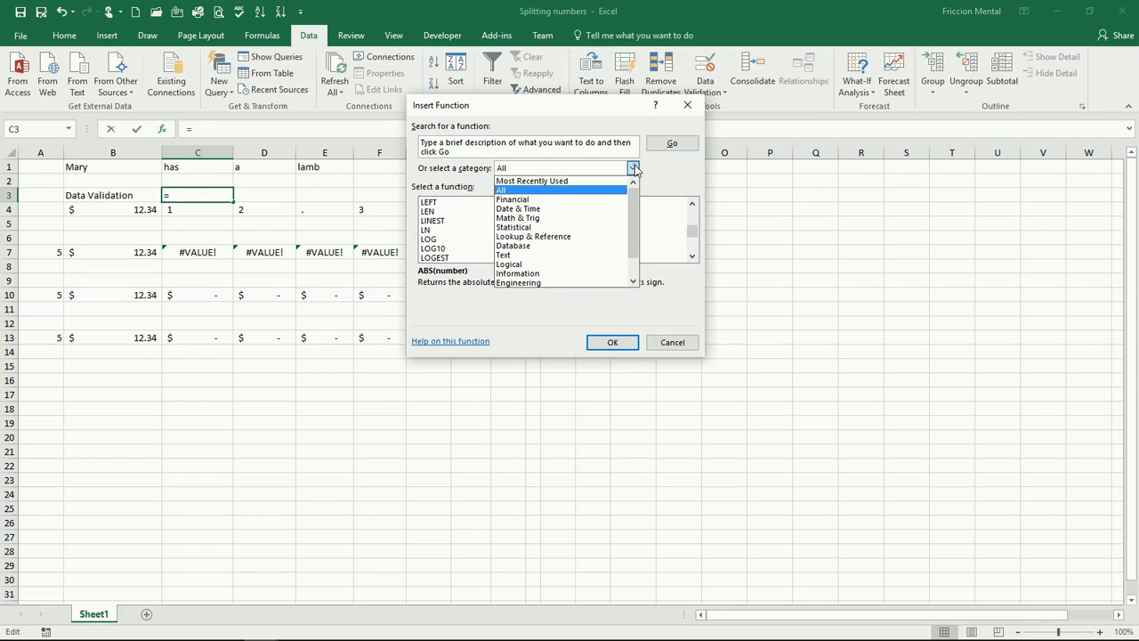
left_click(601, 254)
left_click(693, 257)
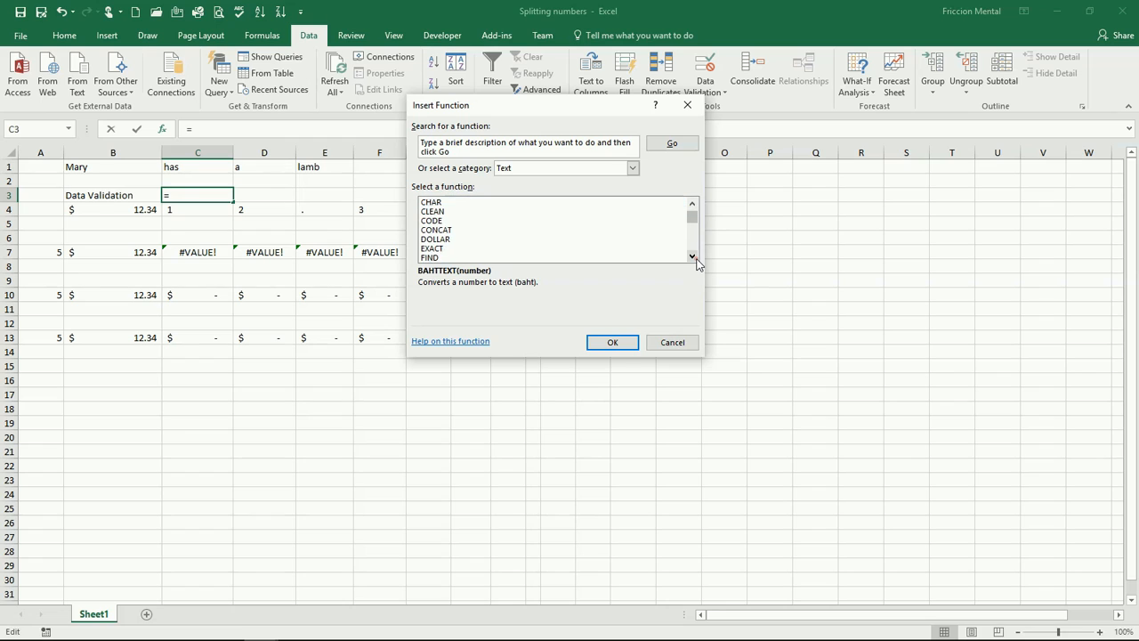
left_click(693, 257)
left_click(693, 257)
left_click(693, 257)
left_click(693, 257)
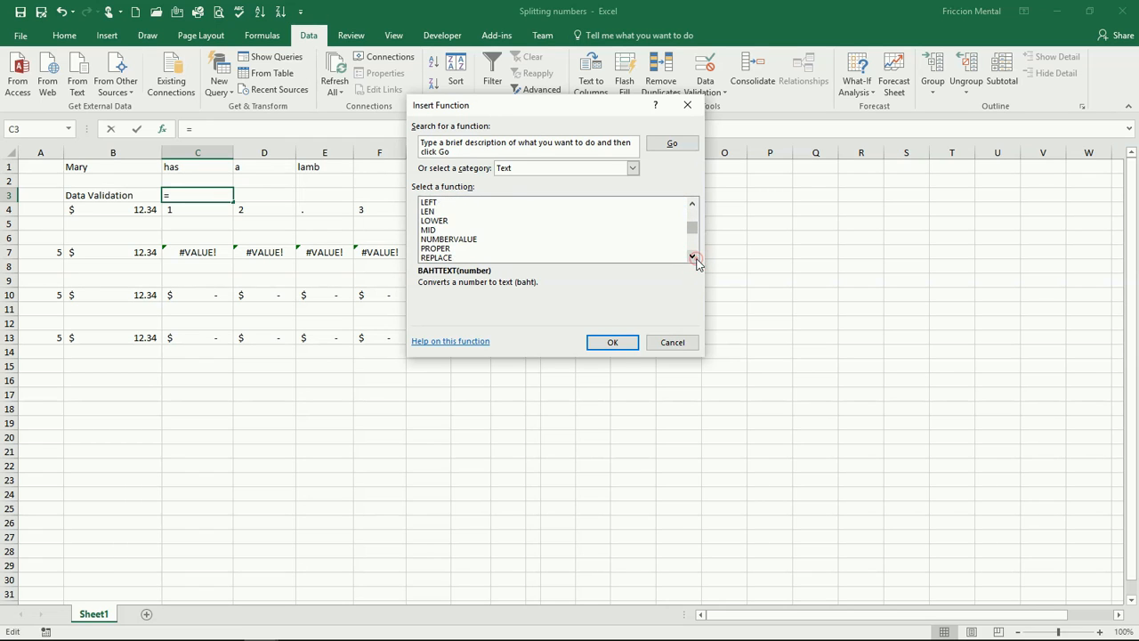
left_click(449, 229)
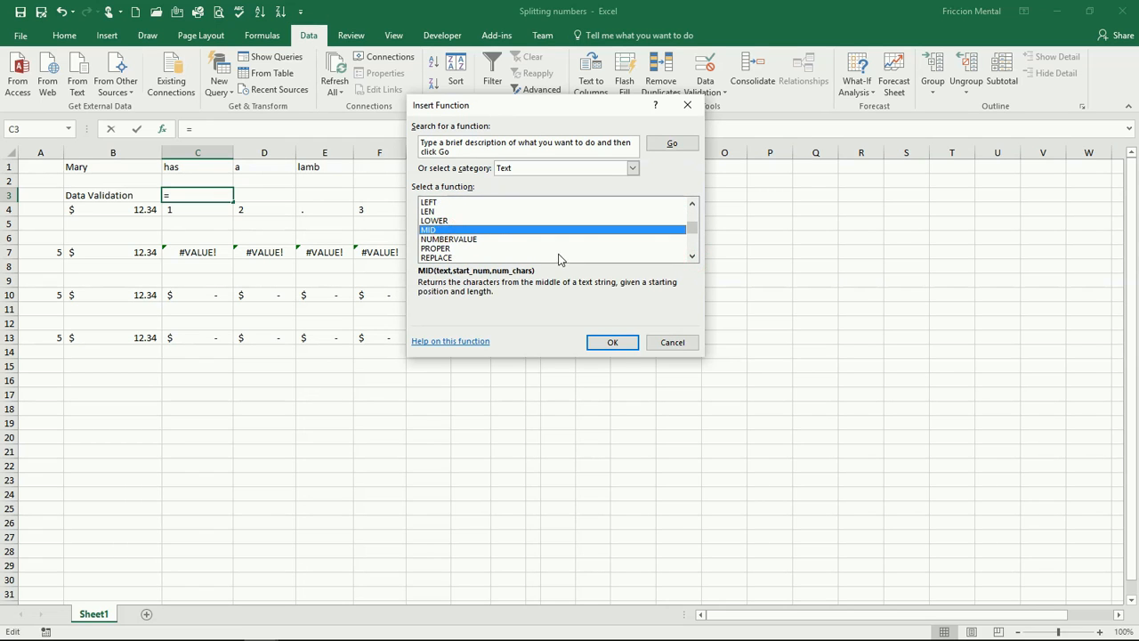
left_click(613, 342)
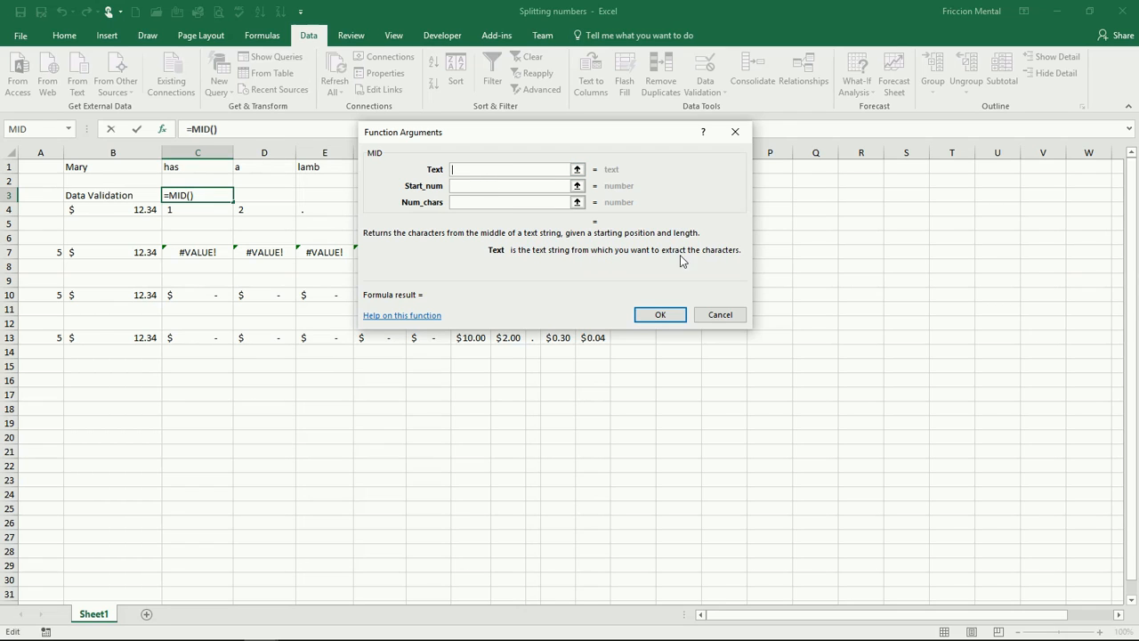
Try the MID arguments text B4, start number 2 and number of characters 3, and cancel the function
left_click(146, 210)
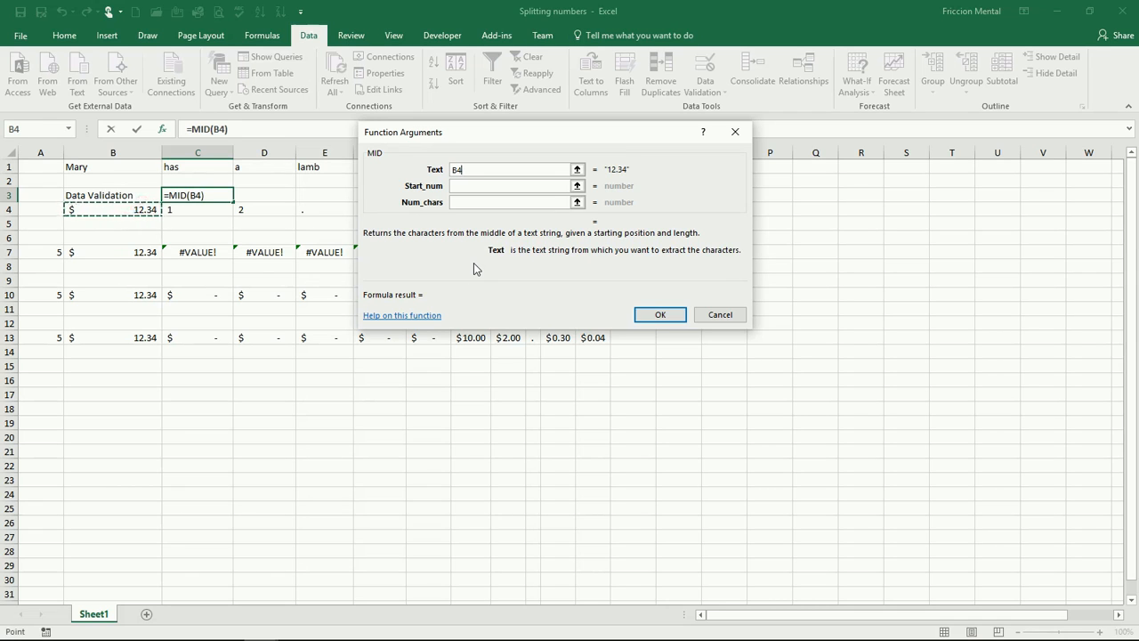
left_click(489, 187)
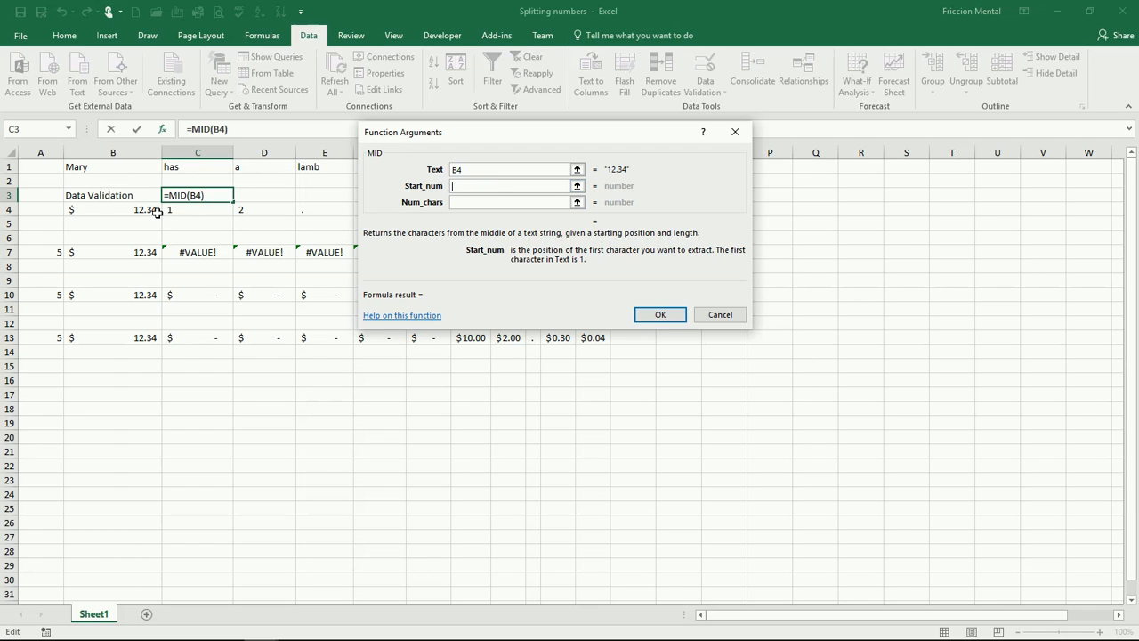
type("2")
left_click(519, 200)
left_click(510, 201)
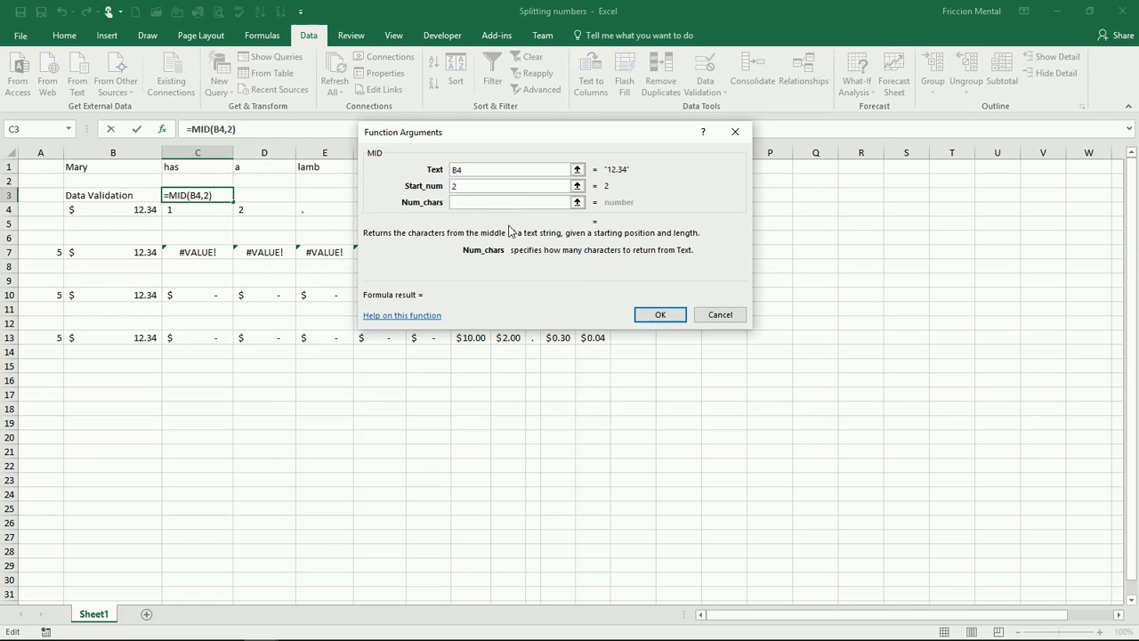
type("3")
left_click(719, 316)
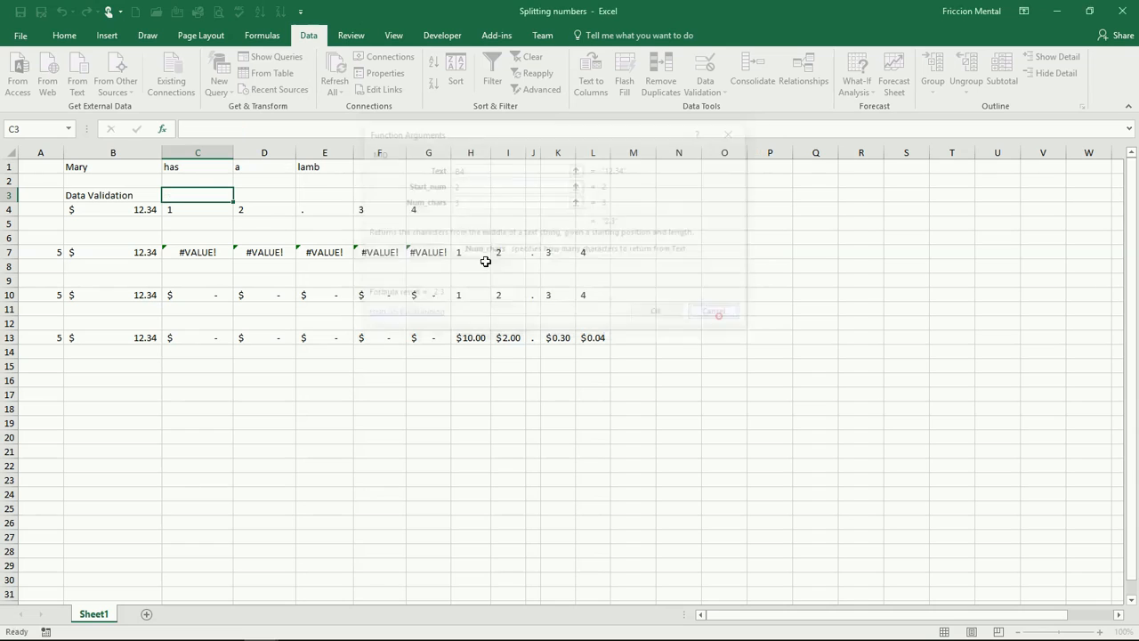
Enter the formula =MID(B4,2,3) in cell C3
left_click(191, 209)
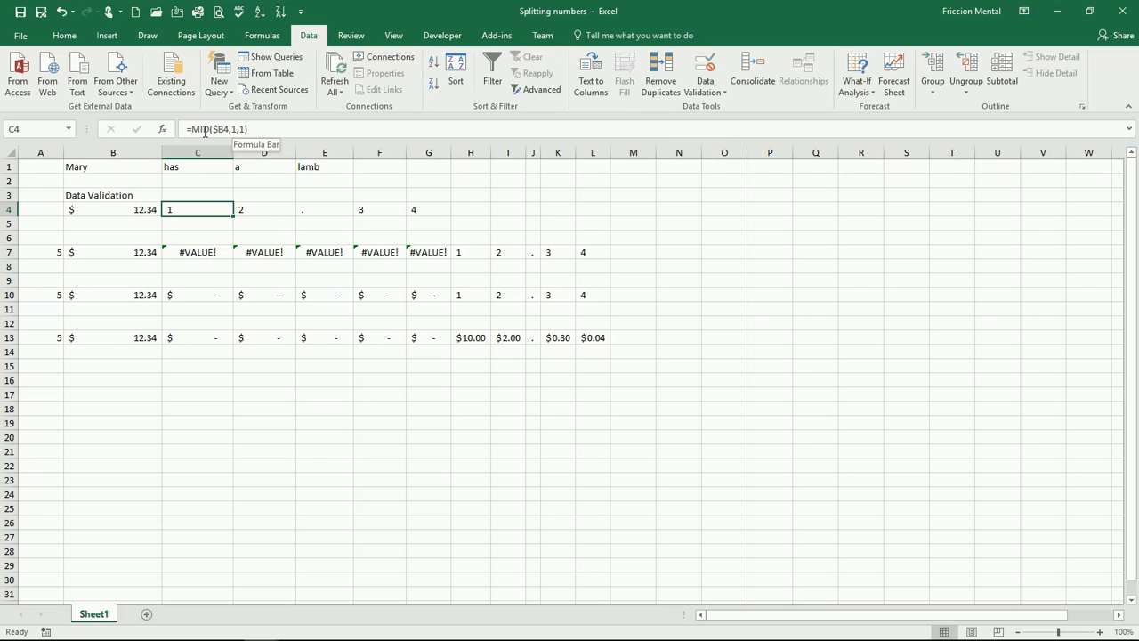
left_click(211, 192)
type("=")
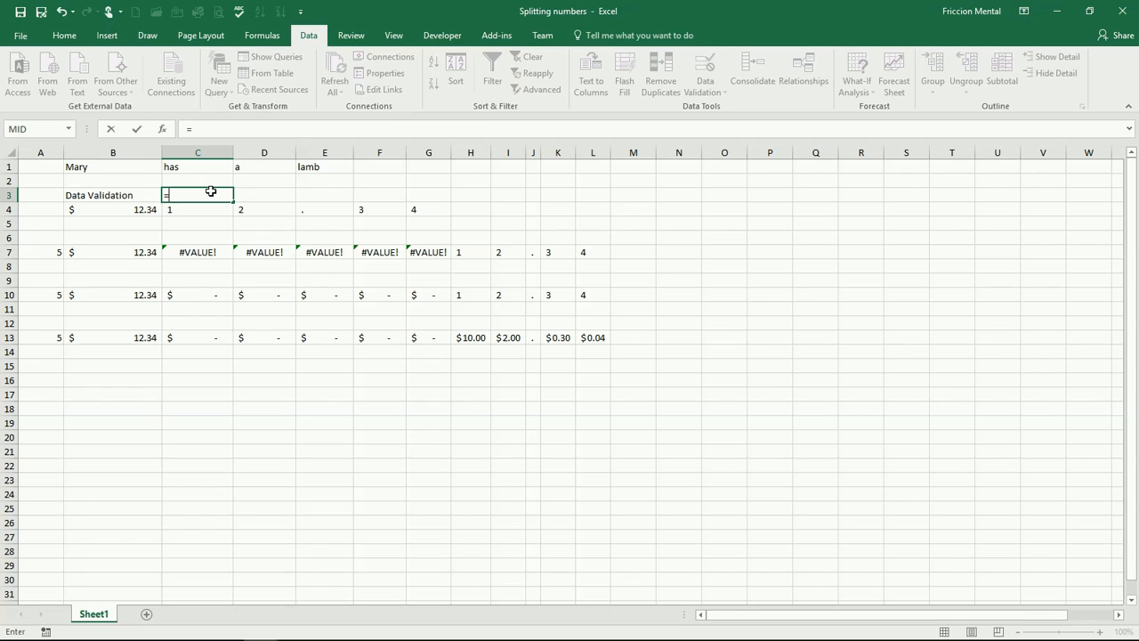
type("mid")
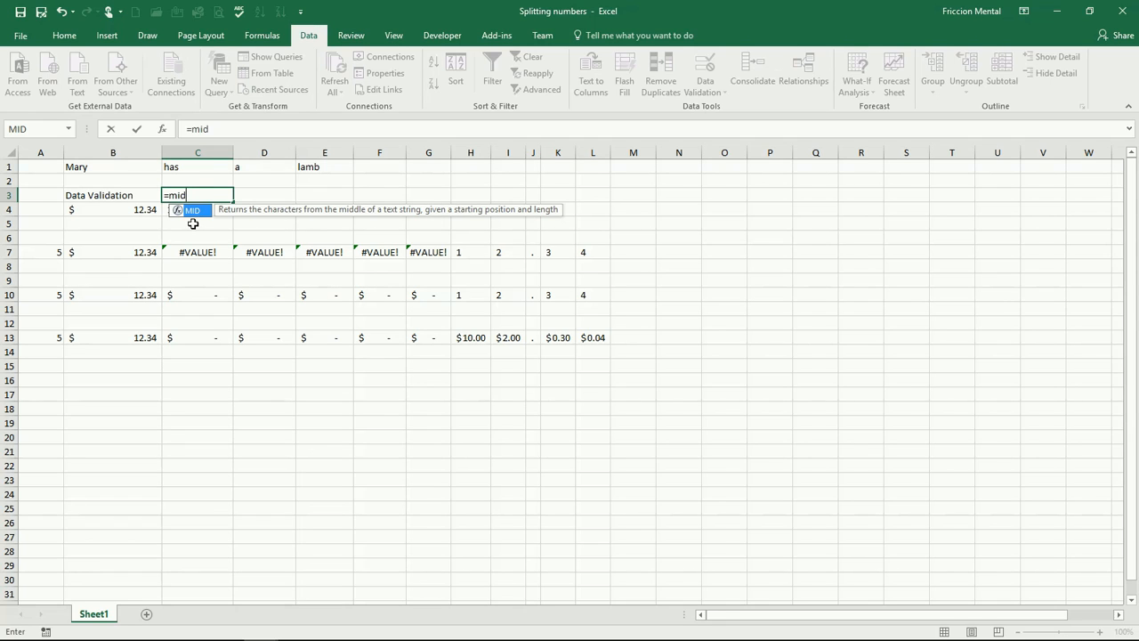
type("(")
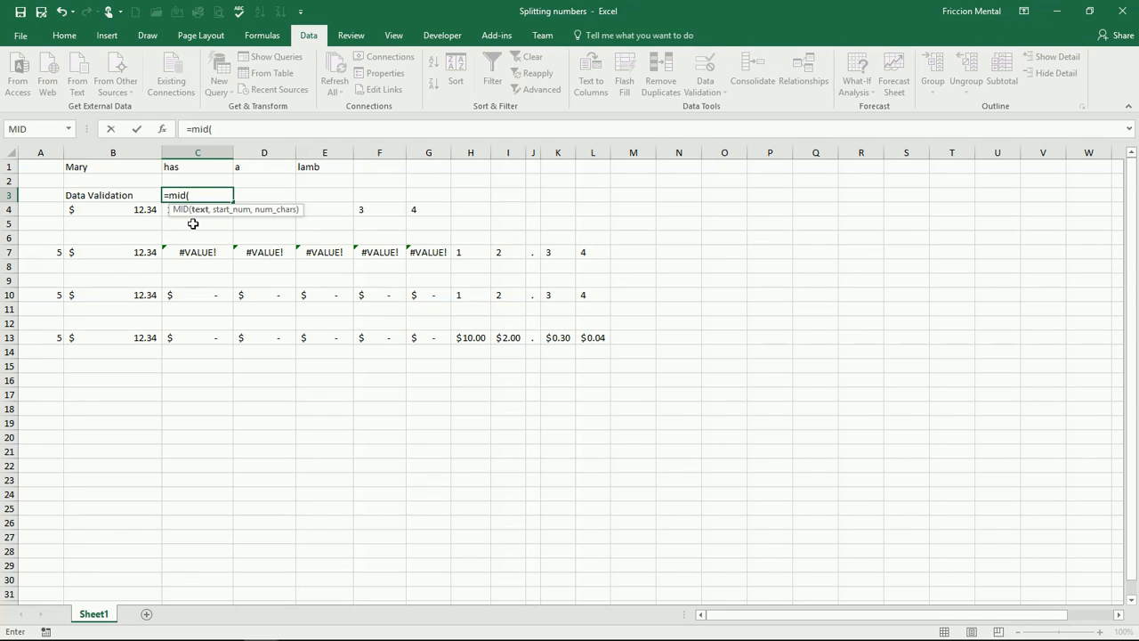
key("Left")
key("Down")
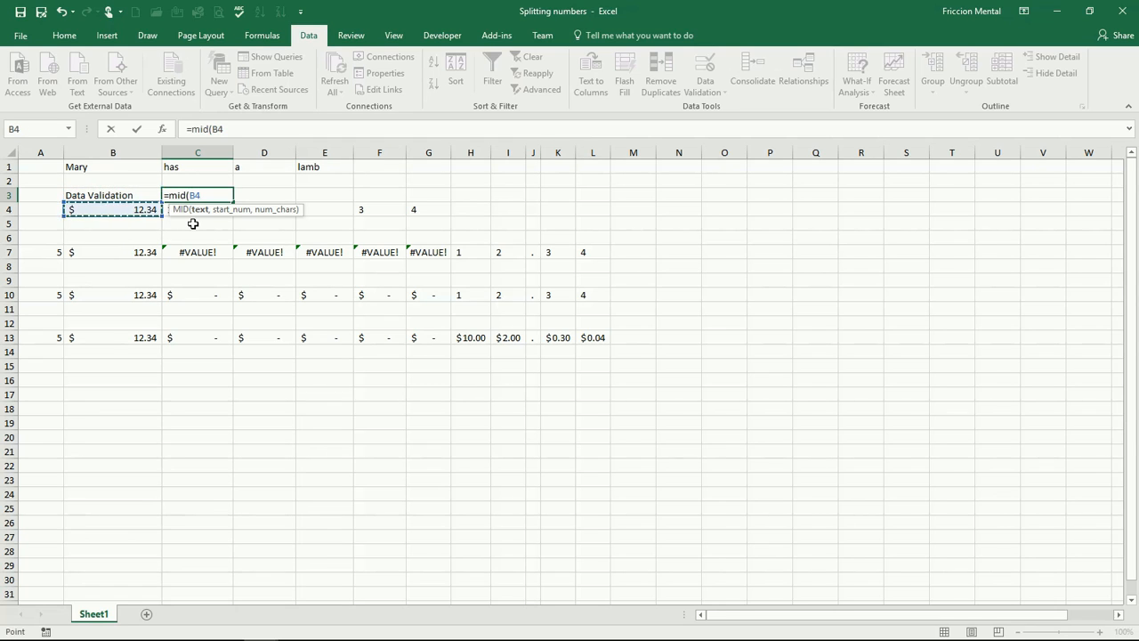
type(",2")
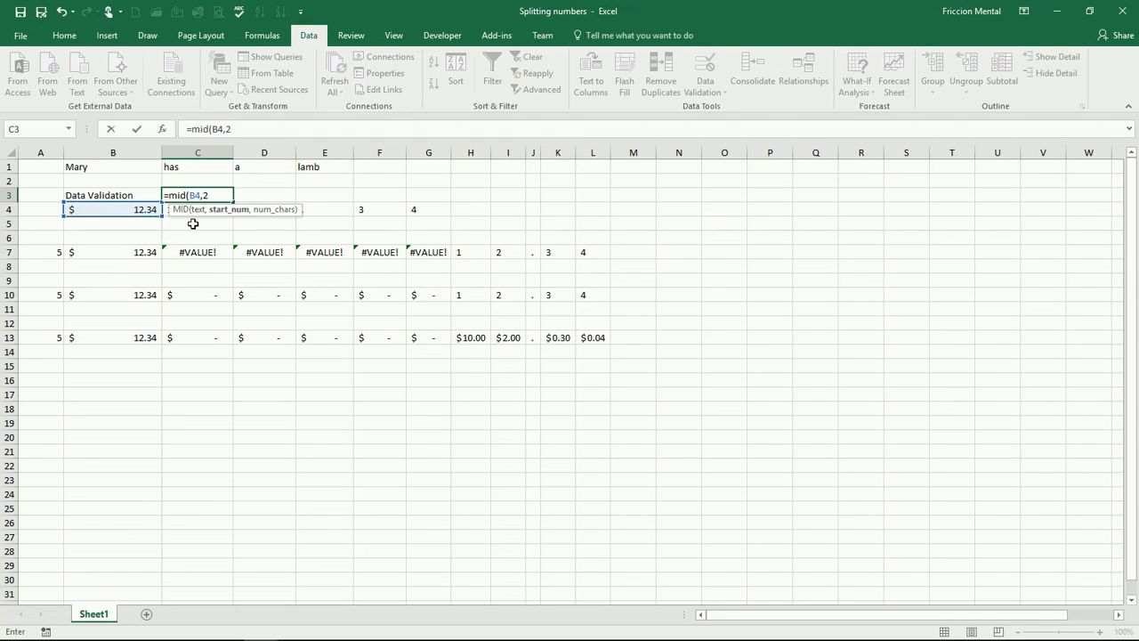
type(",3")
key("Return")
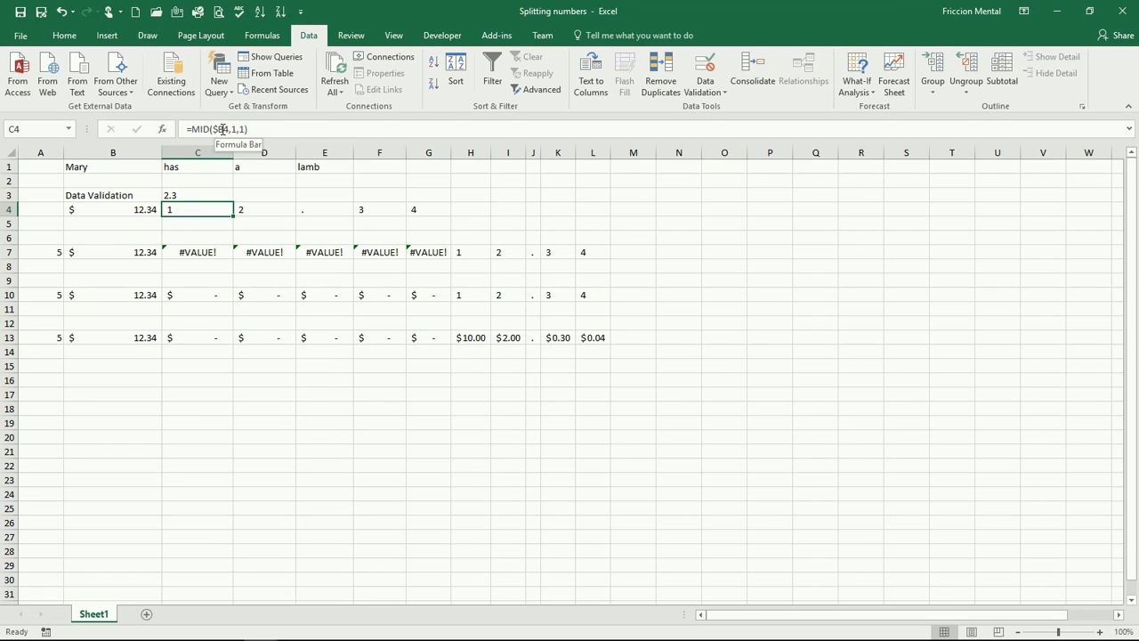
Examine how the MID formula in C4 refers to B4, including its start position and character count
left_click(133, 210)
left_click(183, 212)
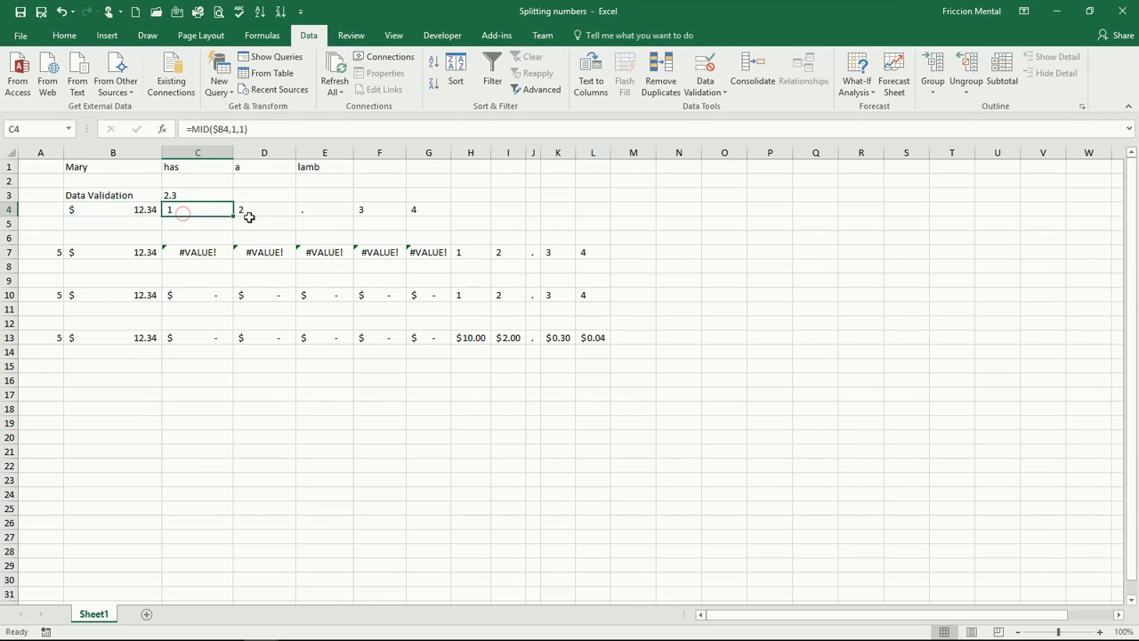
left_click(234, 129)
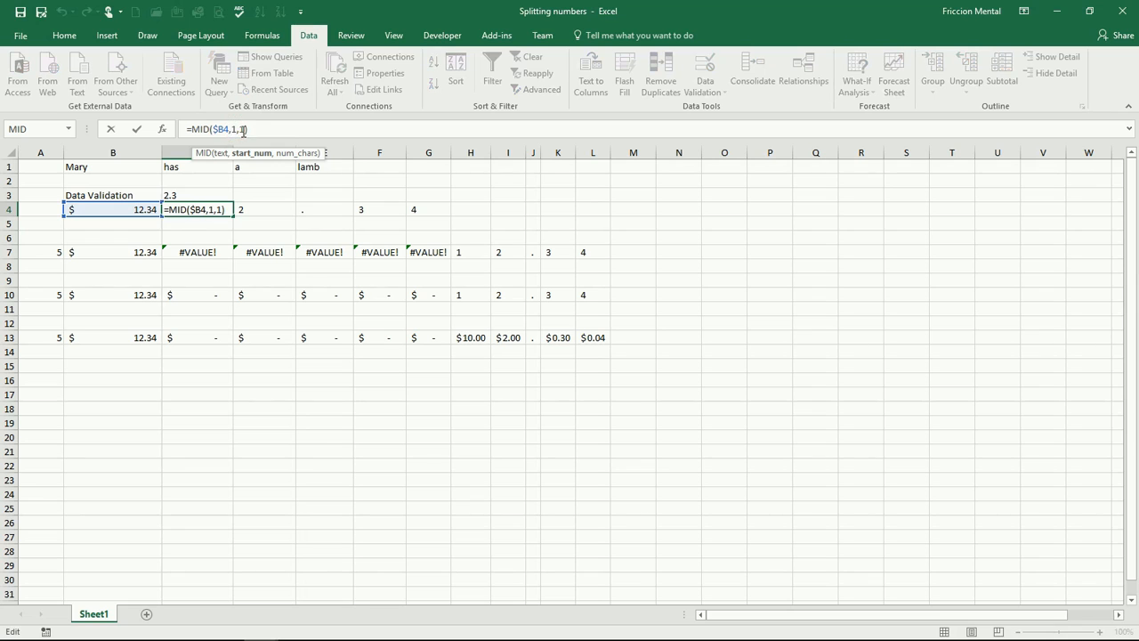
left_click(274, 131)
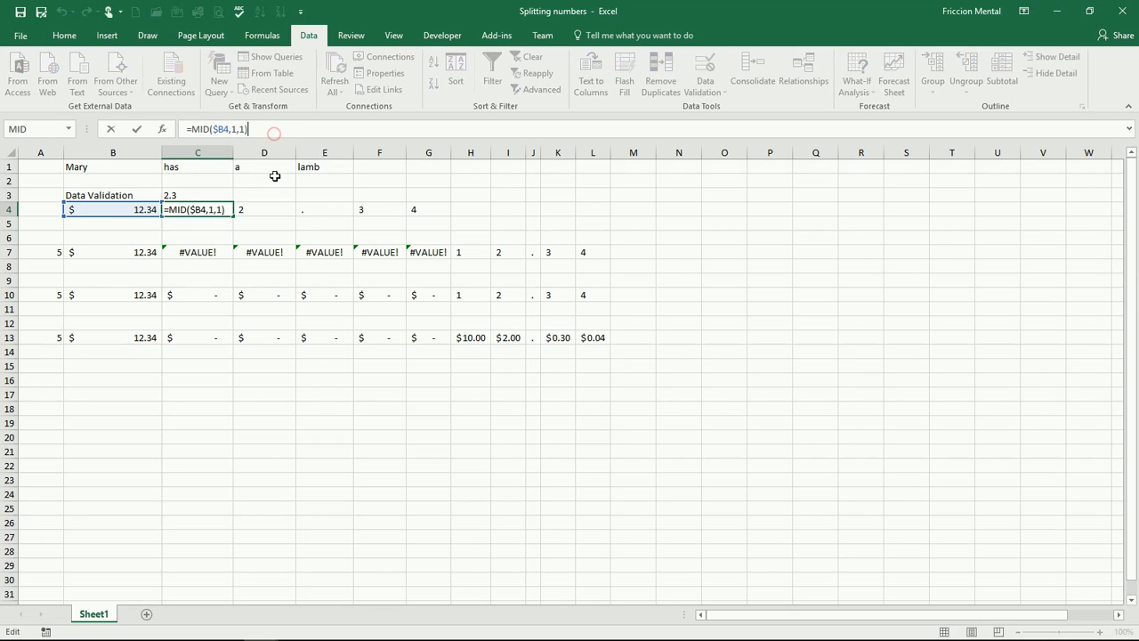
left_click(268, 182)
left_click(203, 209)
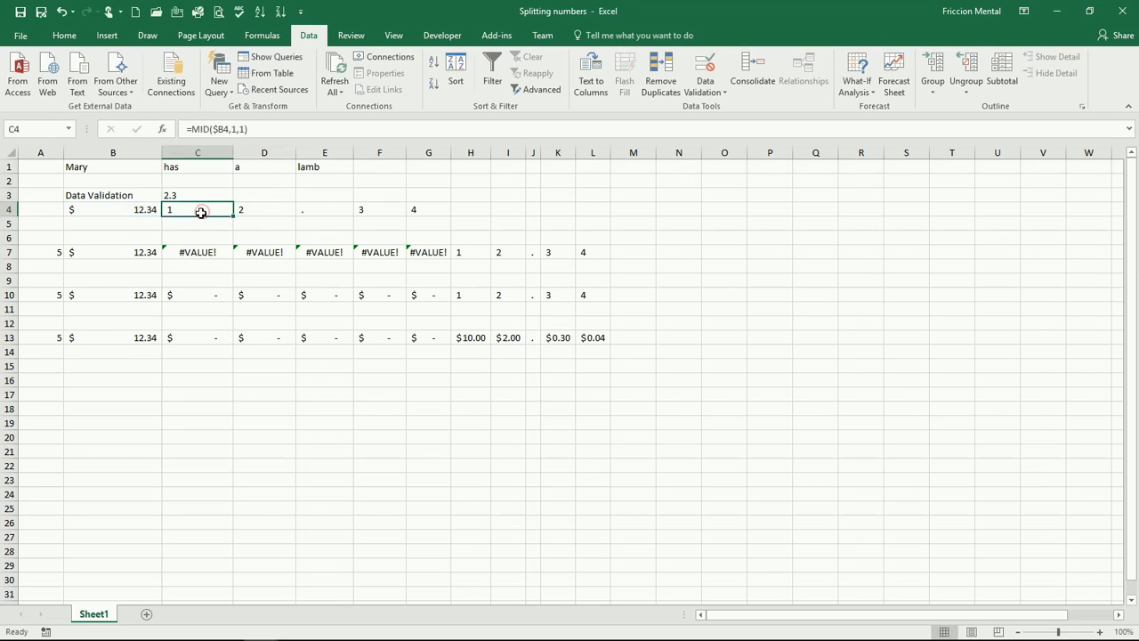
Compare the start positions of the MID formulas in row 4 from D4 through L4
left_click(251, 210)
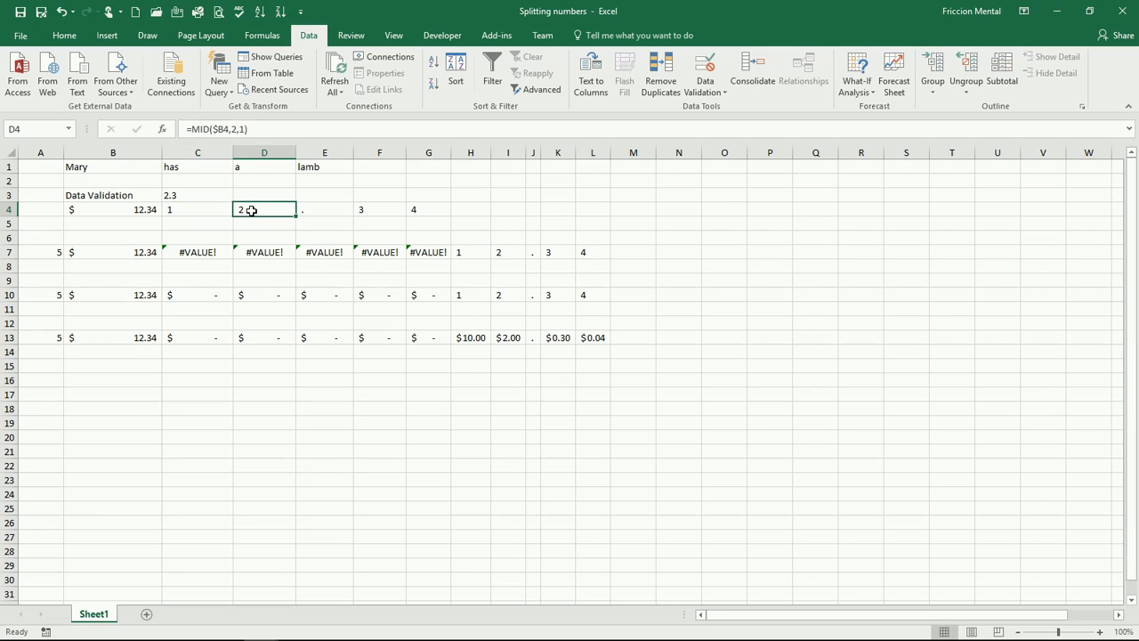
left_click(310, 208)
key("Right")
key("Right")
key("Right")
key("Right")
key("Right")
key("Right")
key("Right")
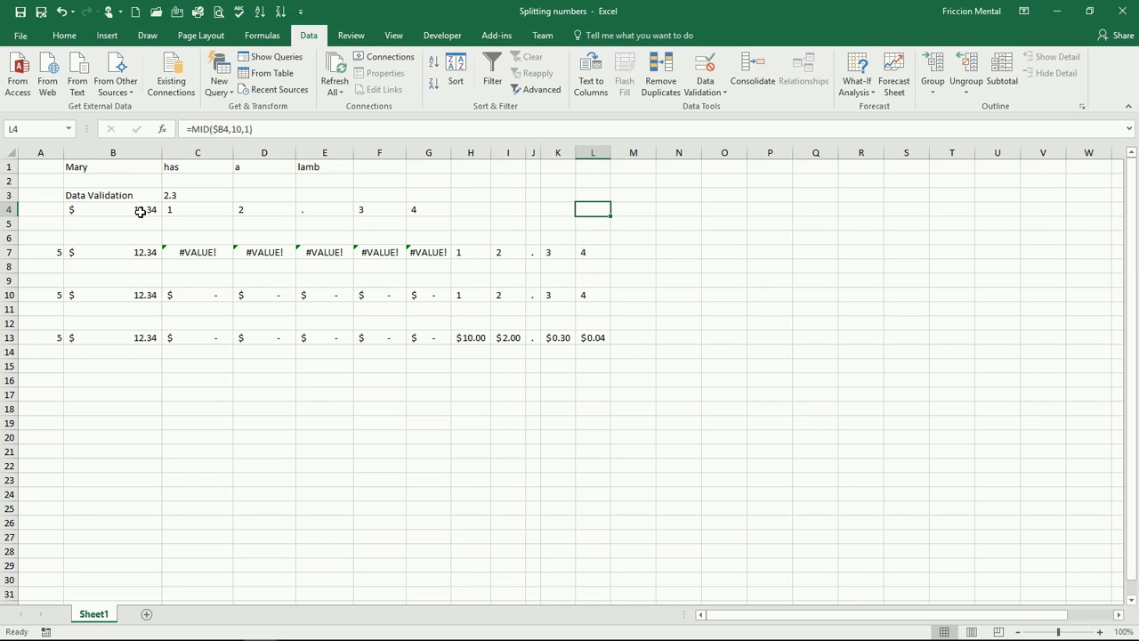
Review the row 4 MID formulas between C4 and J4 again, including the cells with no visible character
key("Left")
key("Left")
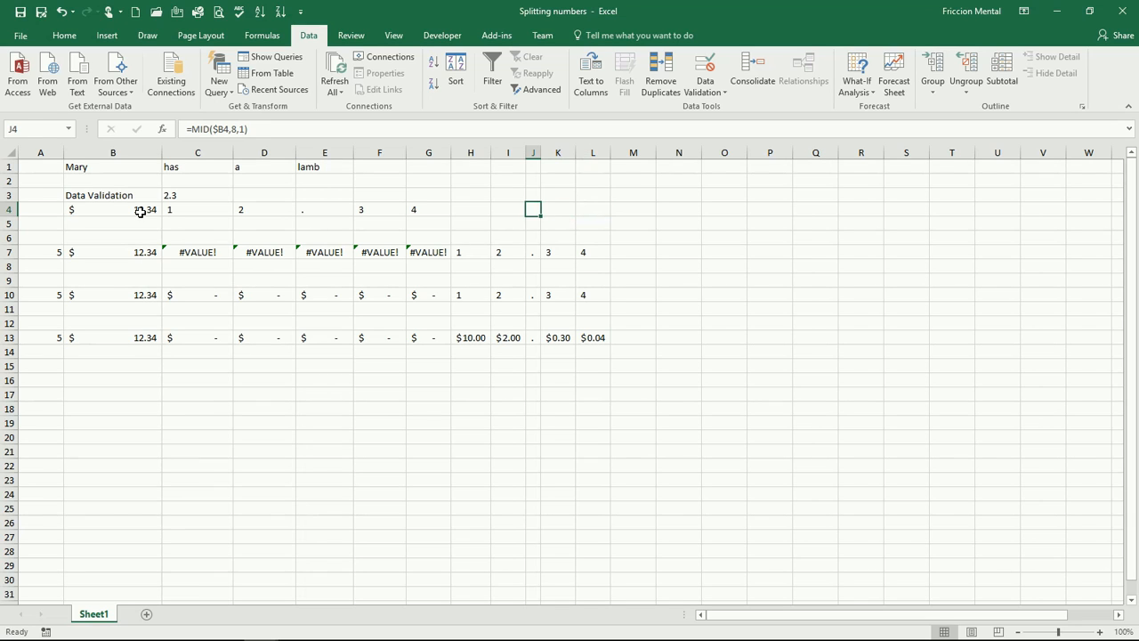
key("Down")
key("Down")
key("Down")
key("Up")
key("Up")
key("Up")
key("Left")
key("Right")
key("Right")
key("Left")
key("Left")
key("Left")
key("Left")
key("Left")
key("Left")
key("Left")
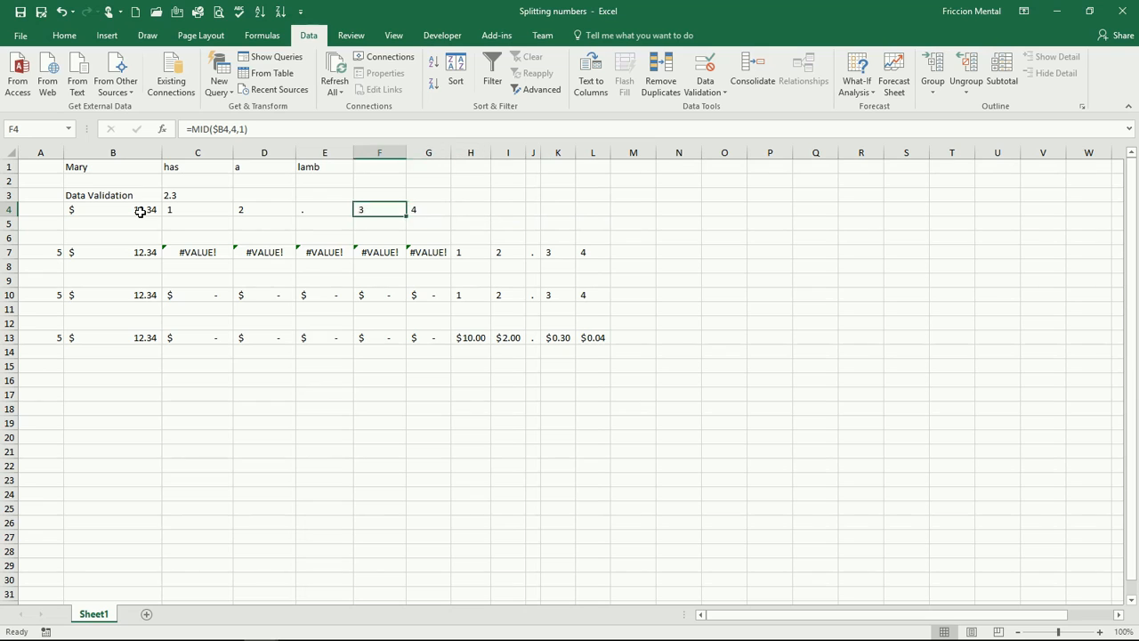
key("Right")
key("Right")
key("Right")
key("Right")
key("Right")
key("Right")
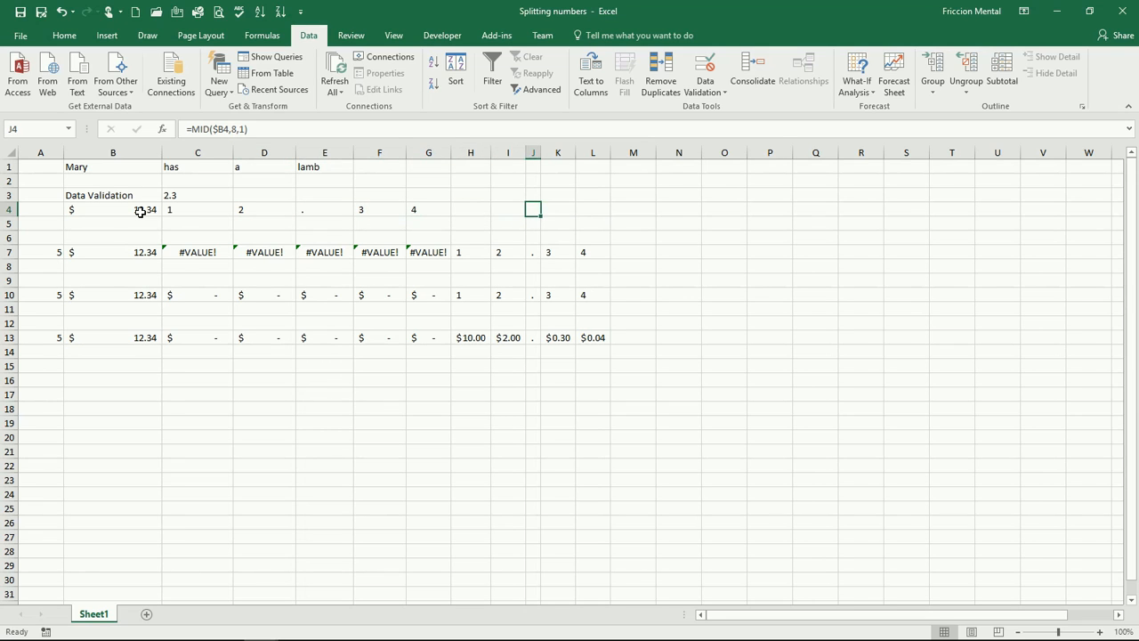
key("Left")
key("Left")
key("Left")
key("Left")
key("Left")
key("Left")
key("Left")
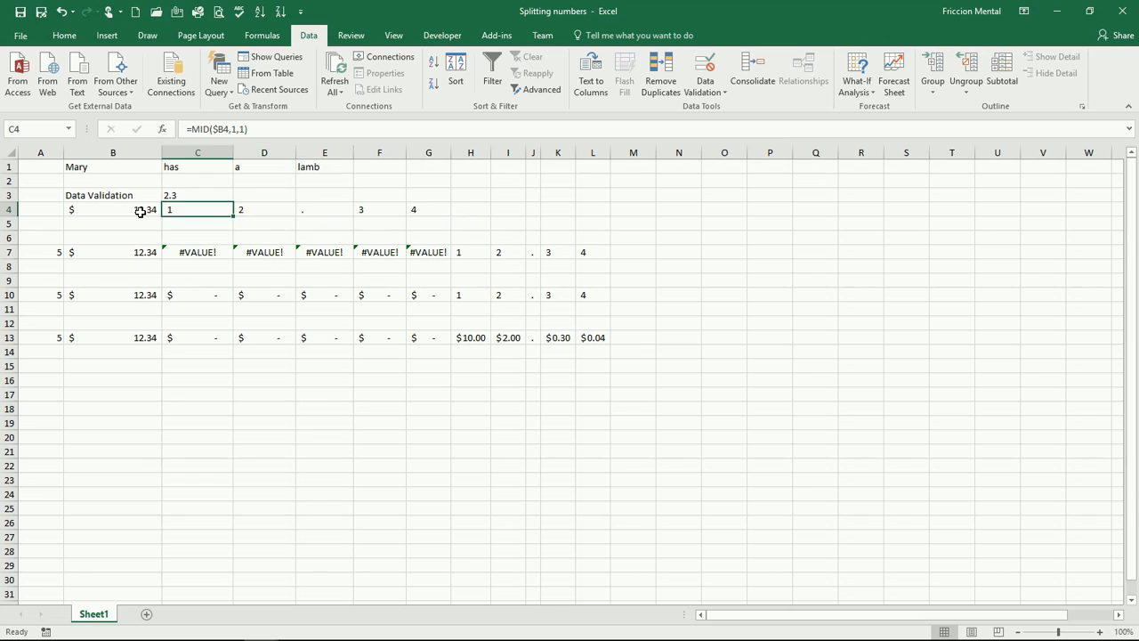
key("Right")
key("Right")
Set the amount in cell B4 to 1234567.89
key("Left")
key("Left")
key("Left")
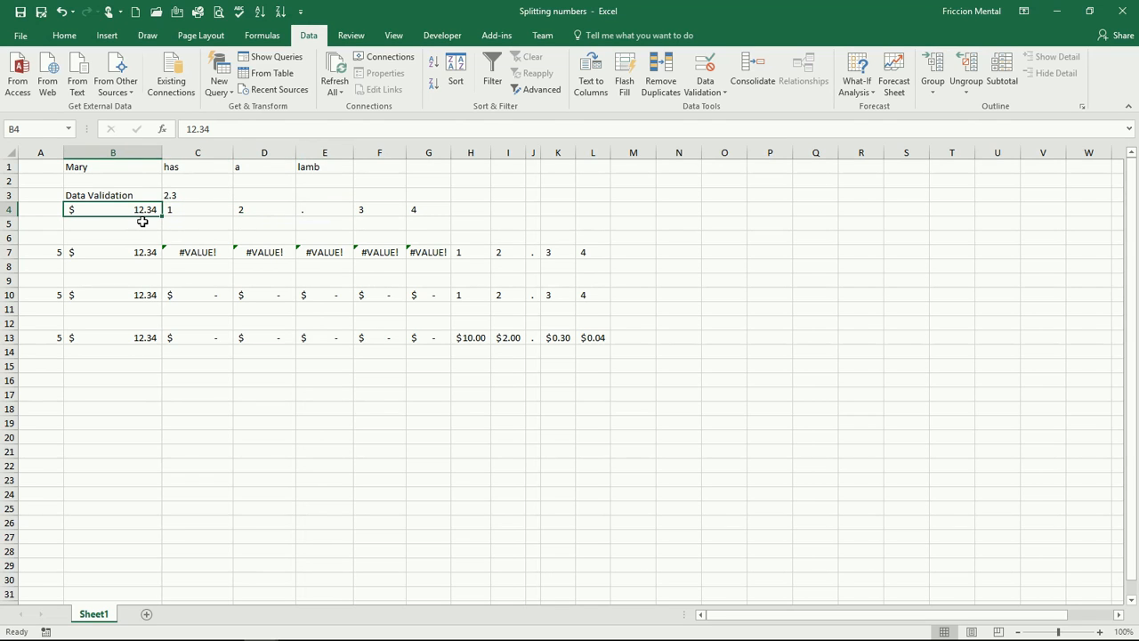
type("1,234,567.89")
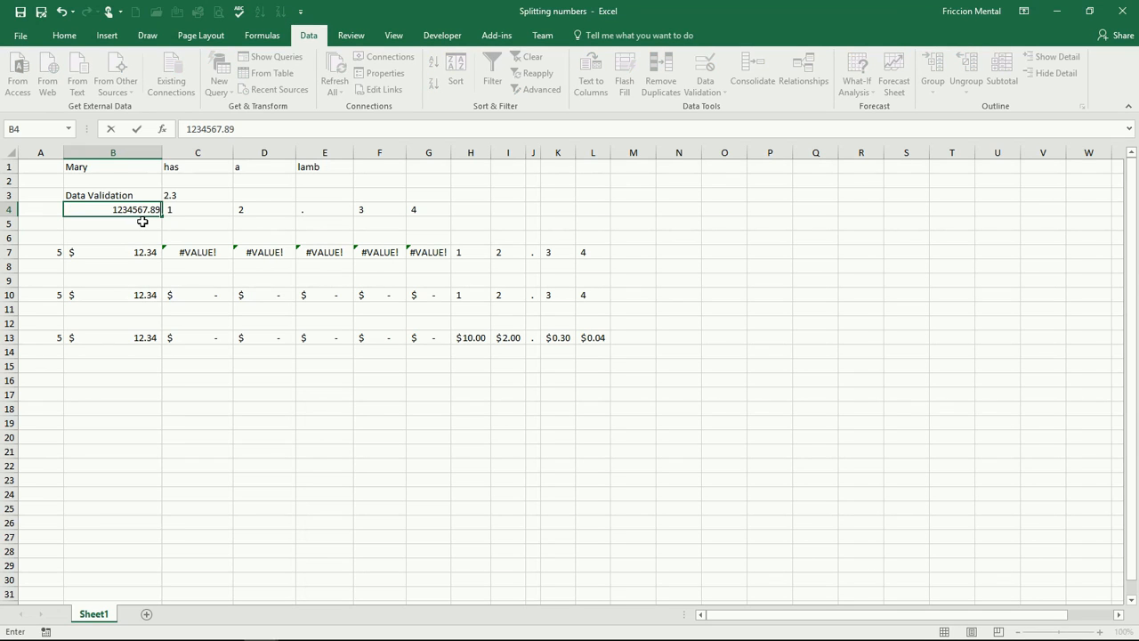
key("Return")
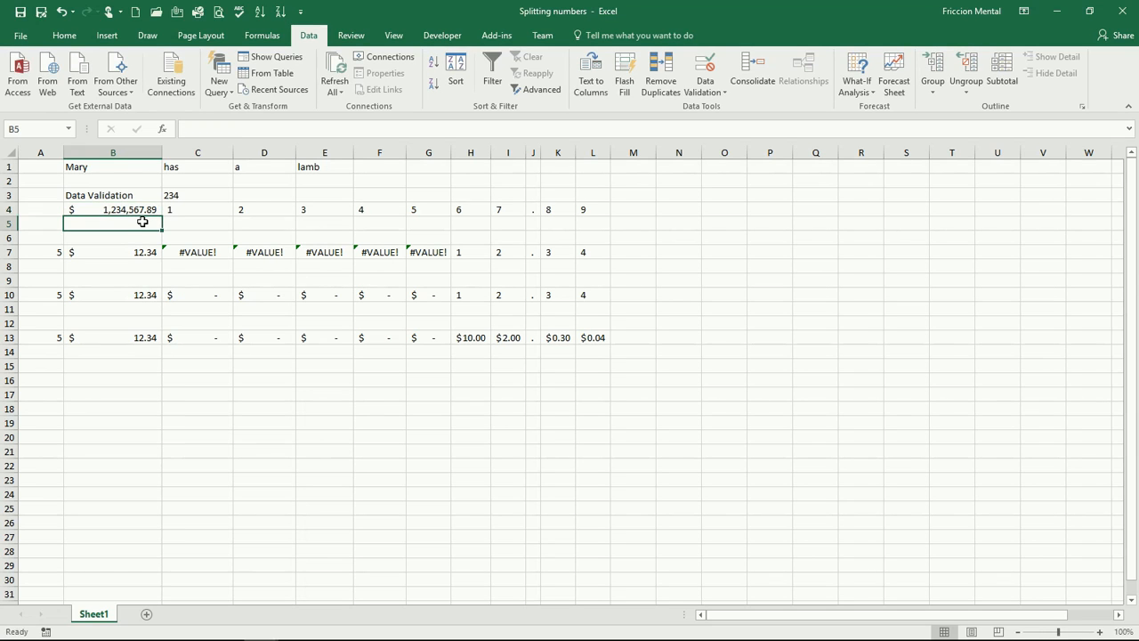
Check how the MID formulas in row 4 split the seven-digit amount with decimals in B4
key("Up")
key("Right")
key("Right")
key("Right")
key("Right")
key("Right")
key("Right")
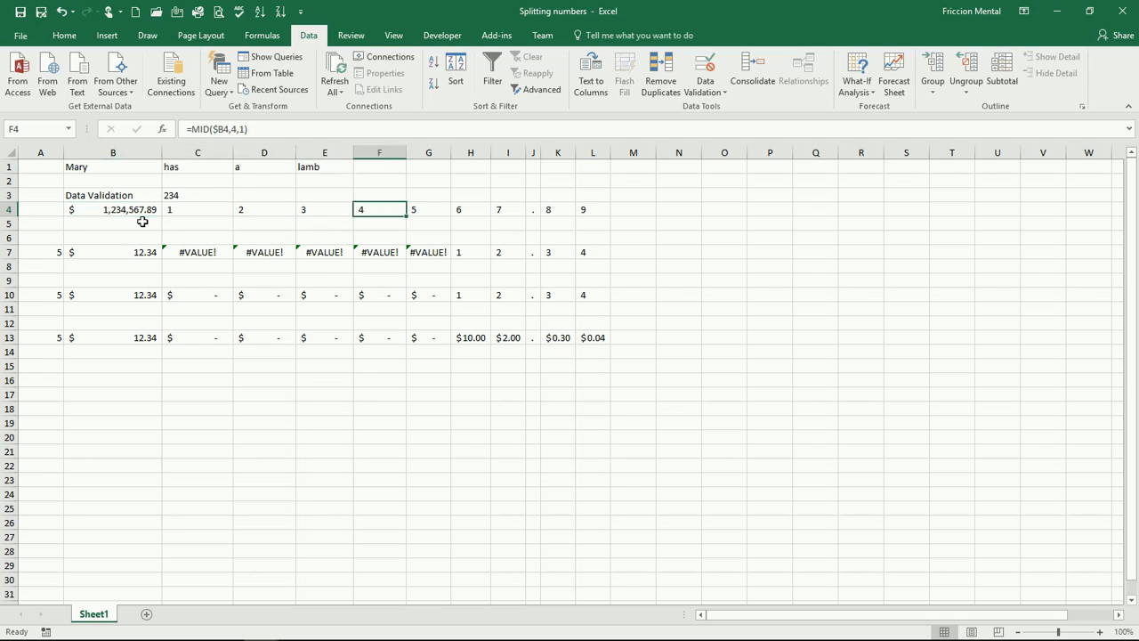
Set the amount in cell B4 to 234.56
key("Left")
key("Left")
key("Left")
key("Left")
key("Left")
key("Left")
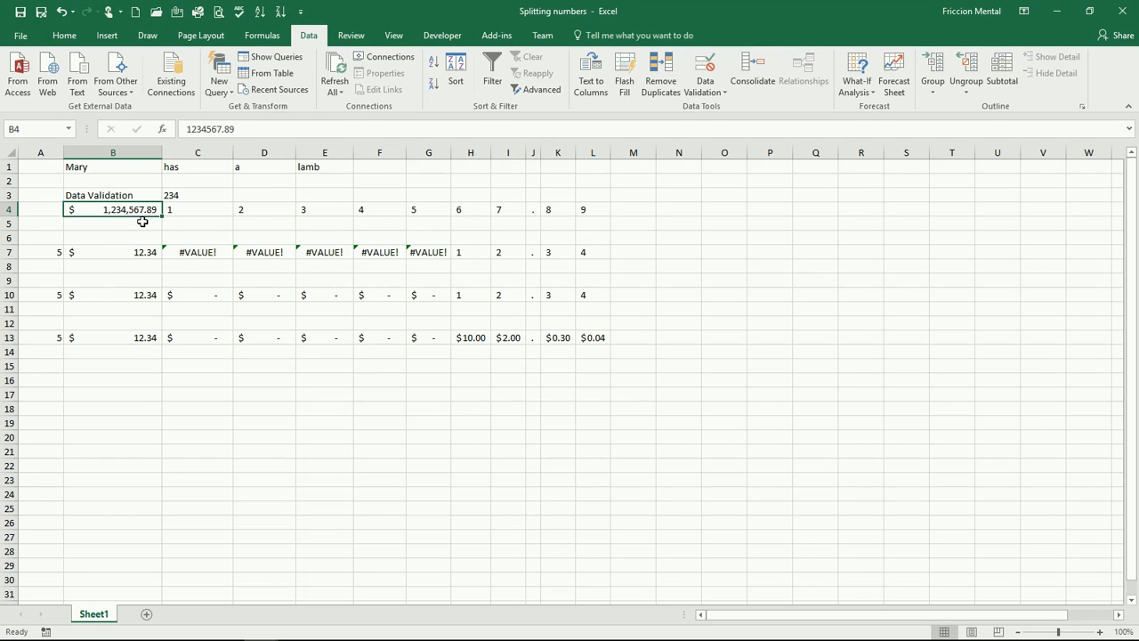
type("234.56")
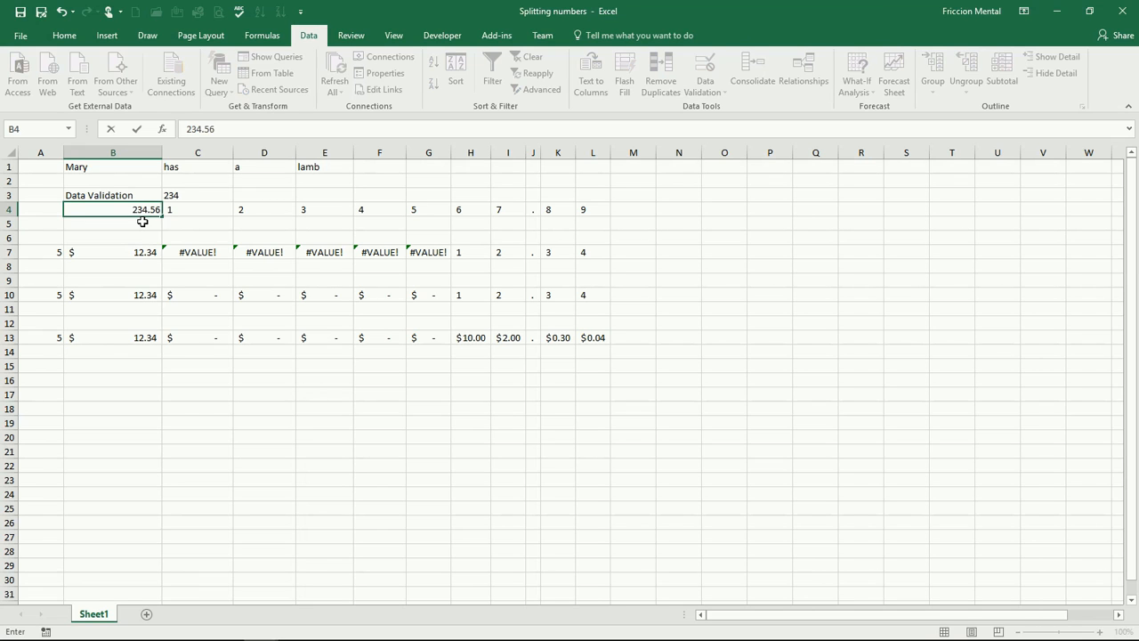
key("Return")
Check which character of 234.56 each row 4 MID formula extracts, as far as H4
key("Up")
key("Right")
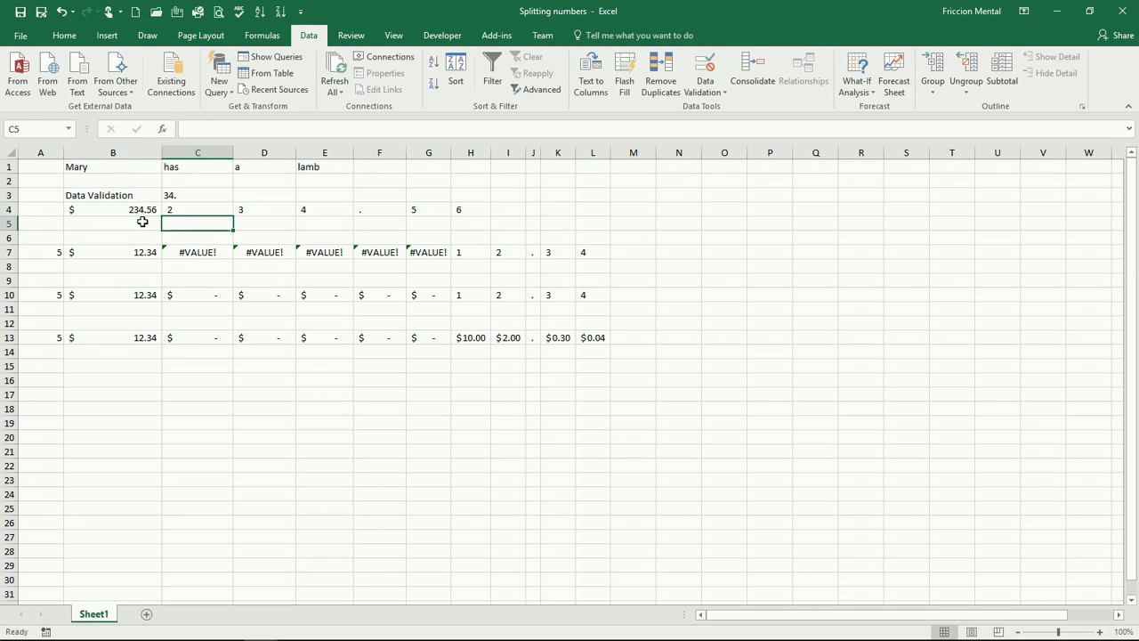
key("Right")
key("Right")
key("Right")
key("Right")
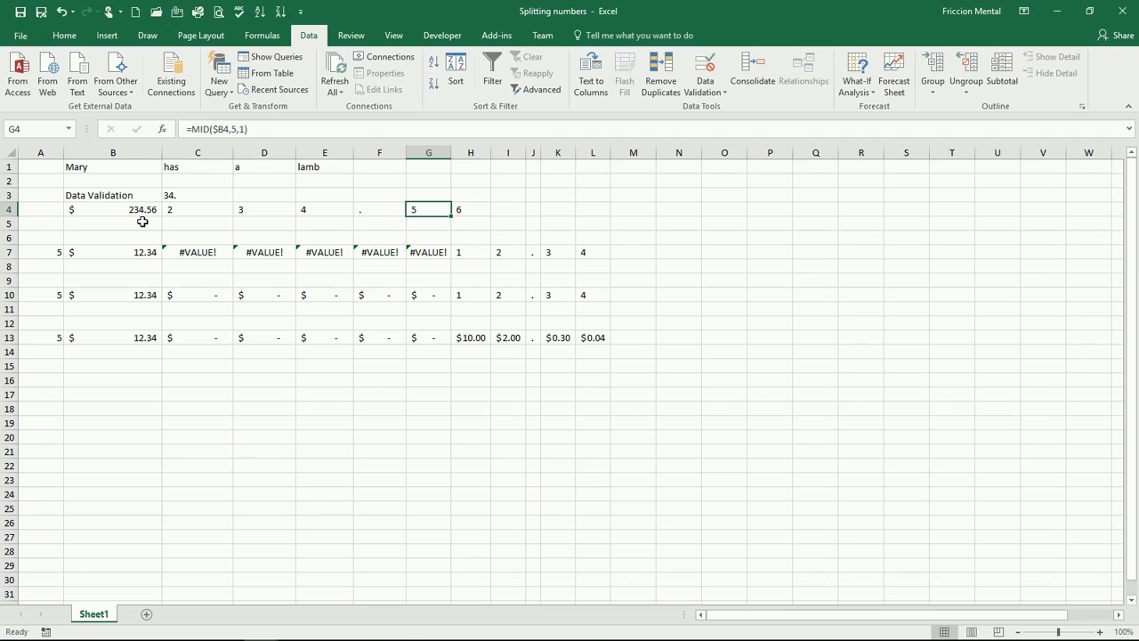
key("Right")
key("Left")
Inspect the row 7 MID formulas from G7 through L7, whose start positions are calculated from A7
key("Down")
key("Down")
key("Down")
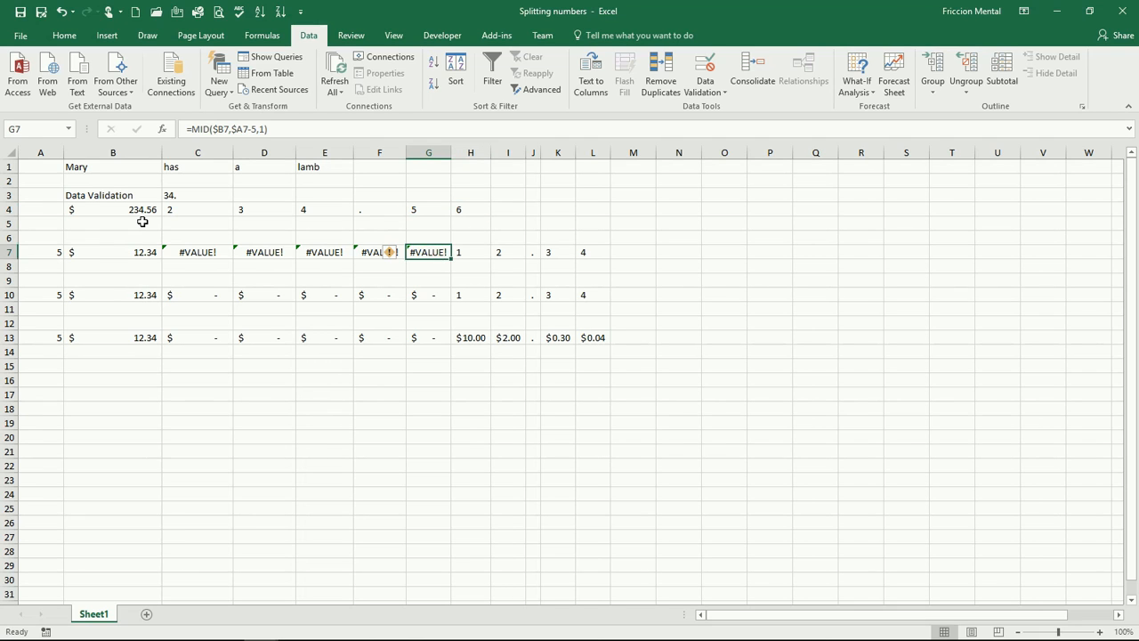
key("Right")
key("Right")
key("Right")
key("Right")
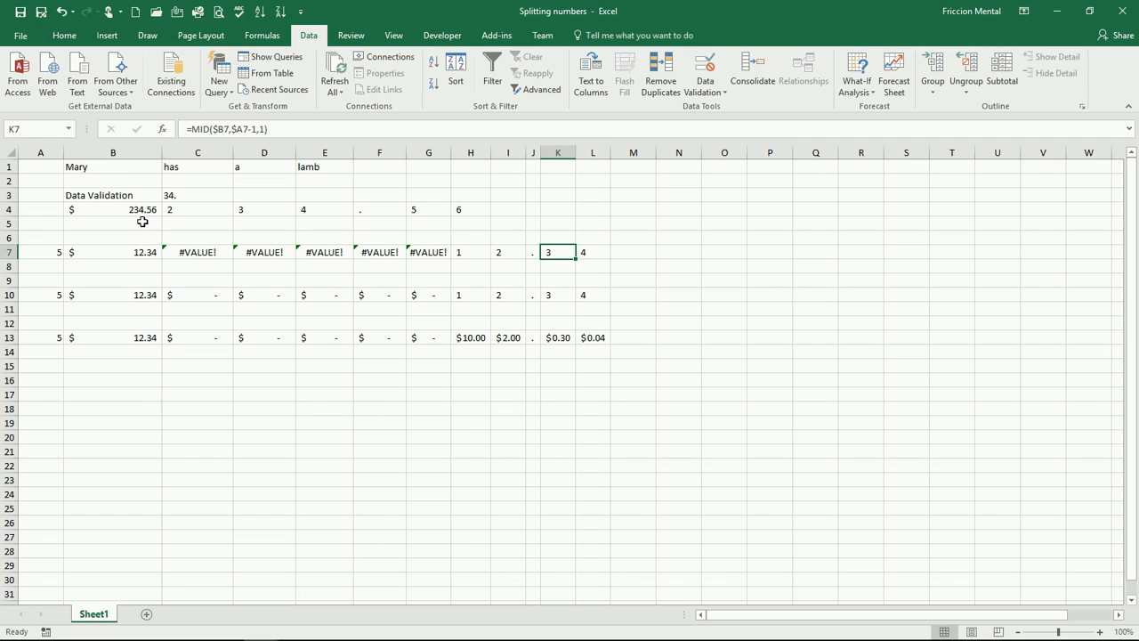
key("Right")
Scan the row 7 MID formulas back from L7 to C7, comparing the number subtracted from A7
key("Left")
key("Left")
key("Left")
key("Left")
key("Left")
key("Left")
key("Left")
key("Left")
key("Left")
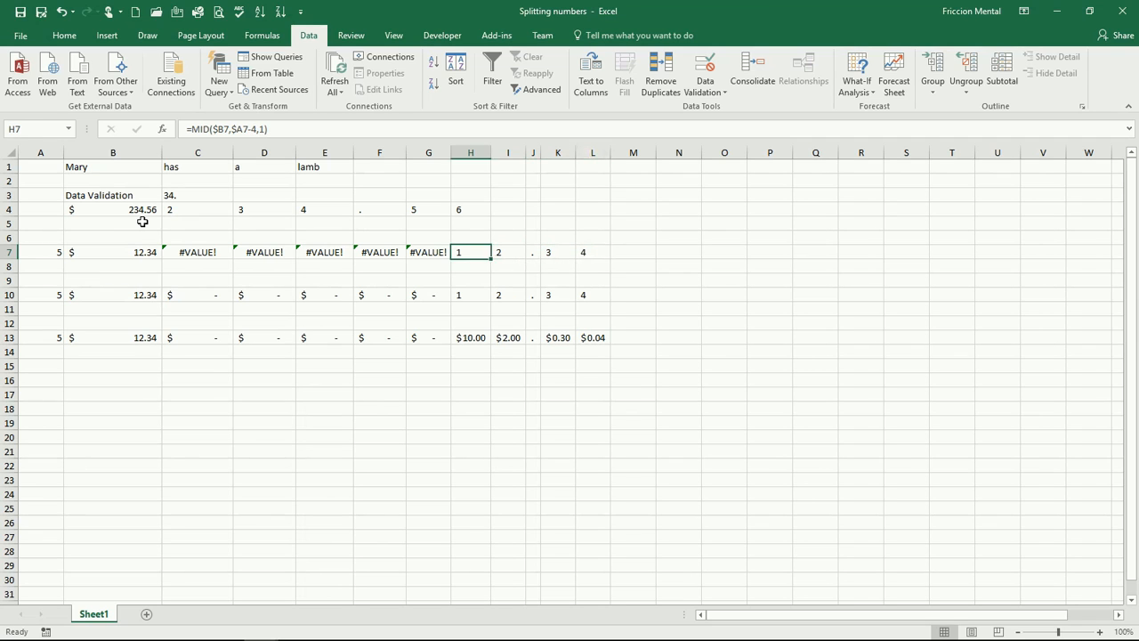
key("Right")
key("Left")
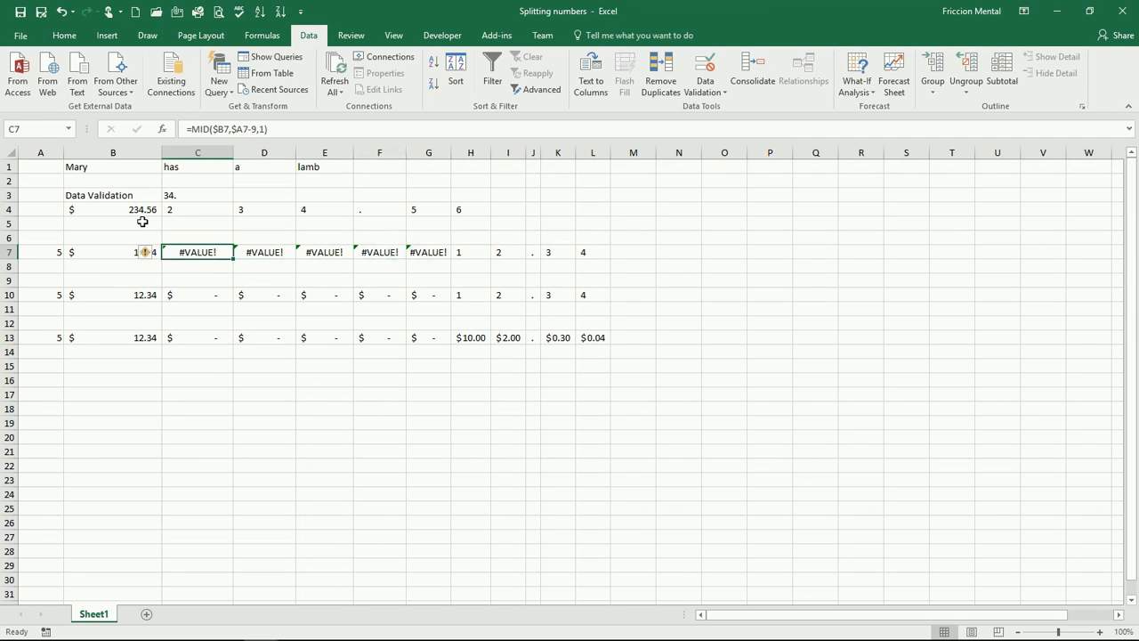
Examine the LEN formula in A7 and the amount in B7 that it refers to
key("Up")
key("Down")
key("Left")
key("Left")
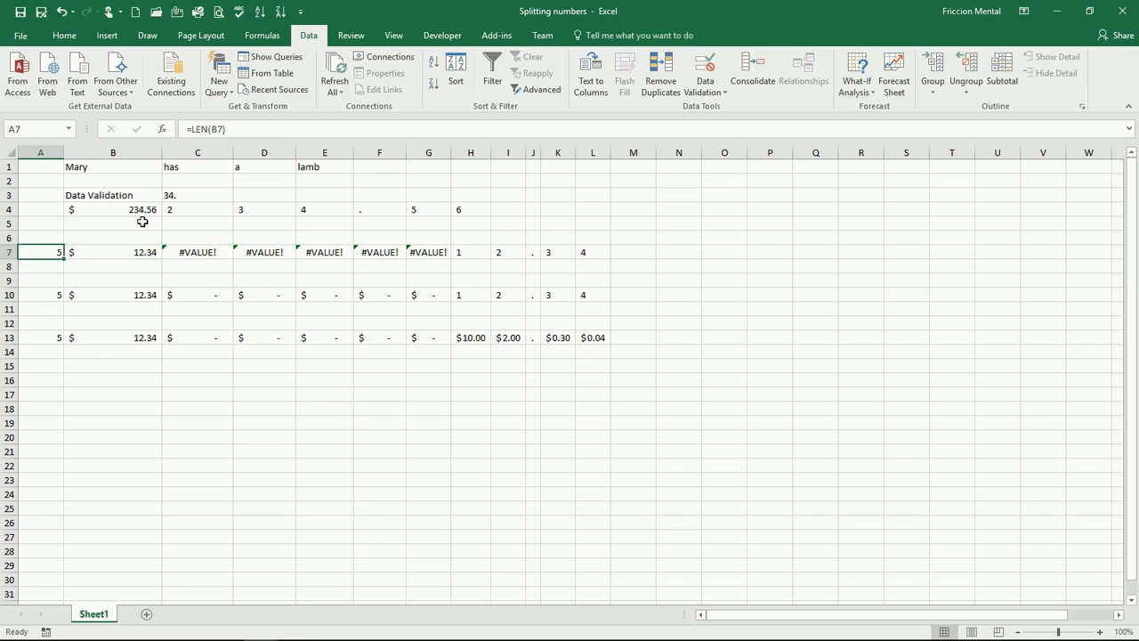
key("Right")
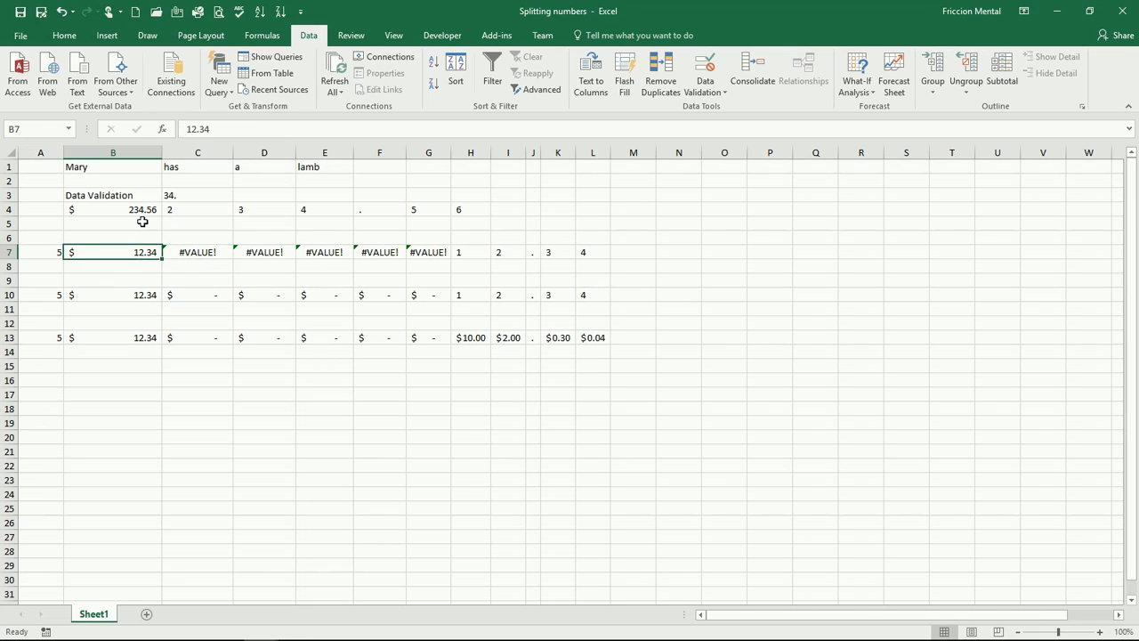
Look up the LEN function's description with a trial formula in B6, discard the entry and return to A7
key("Up")
type("=le")
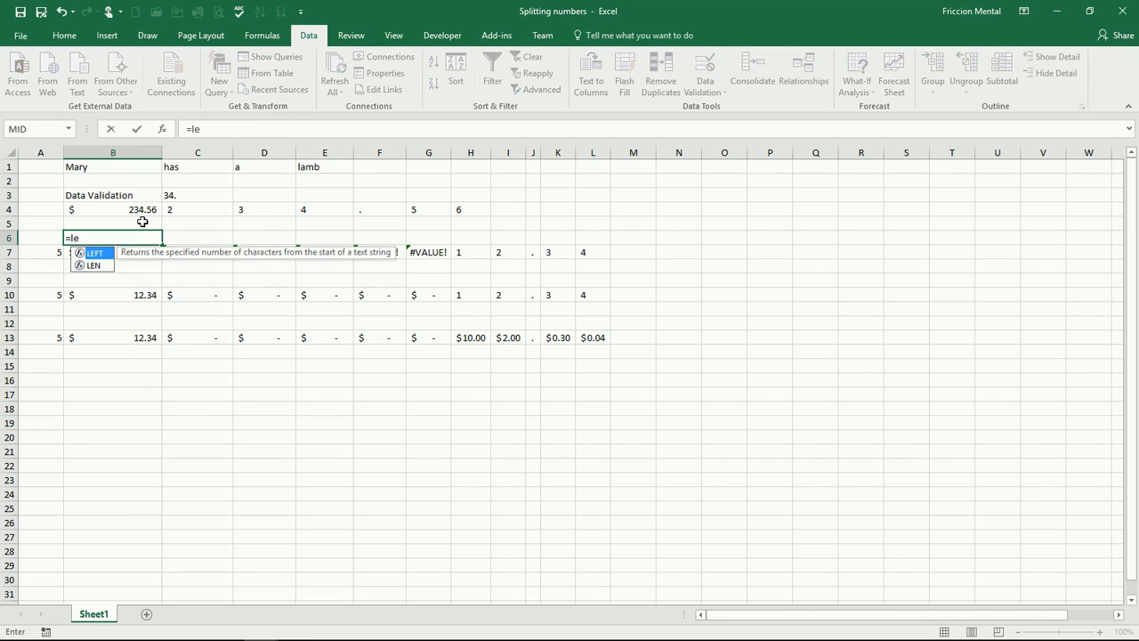
key("Down")
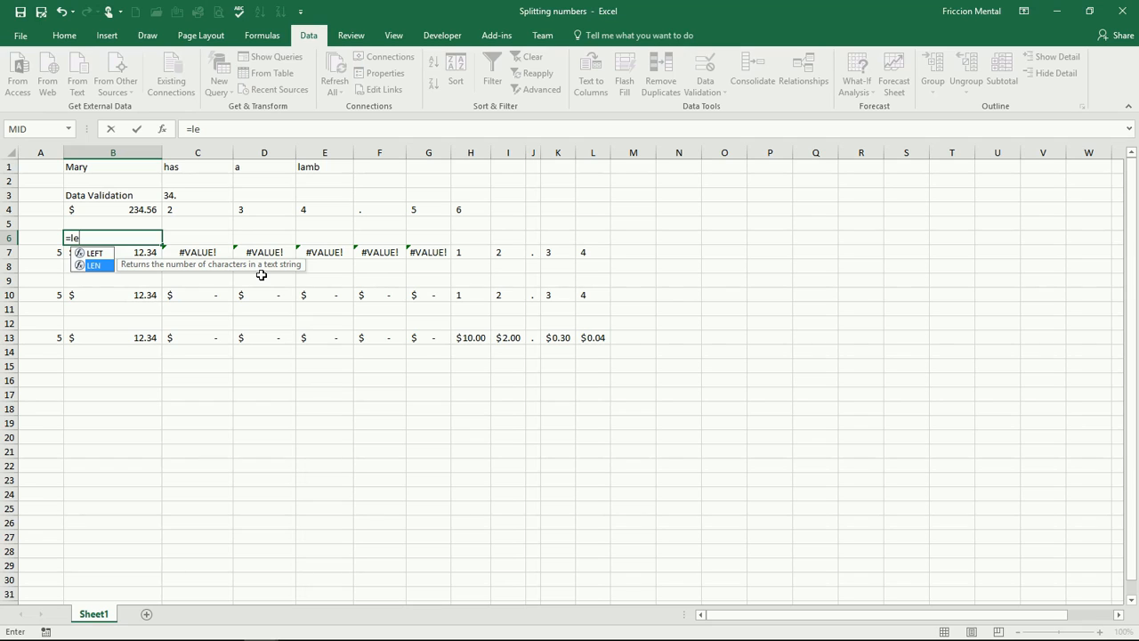
key("Escape")
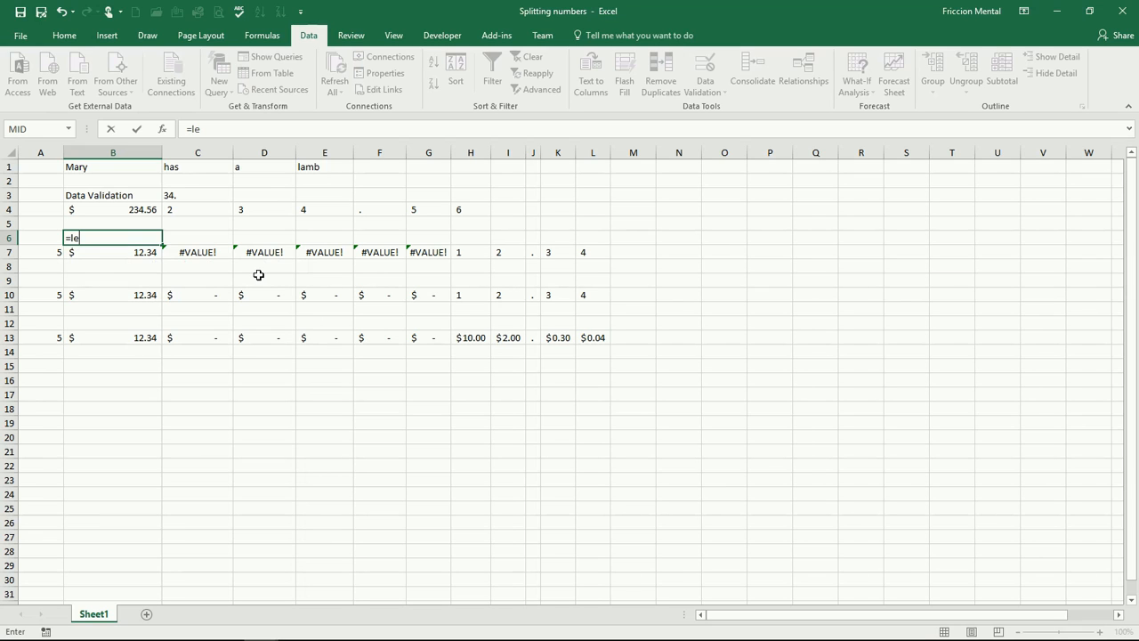
key("Escape")
key("Down")
key("Left")
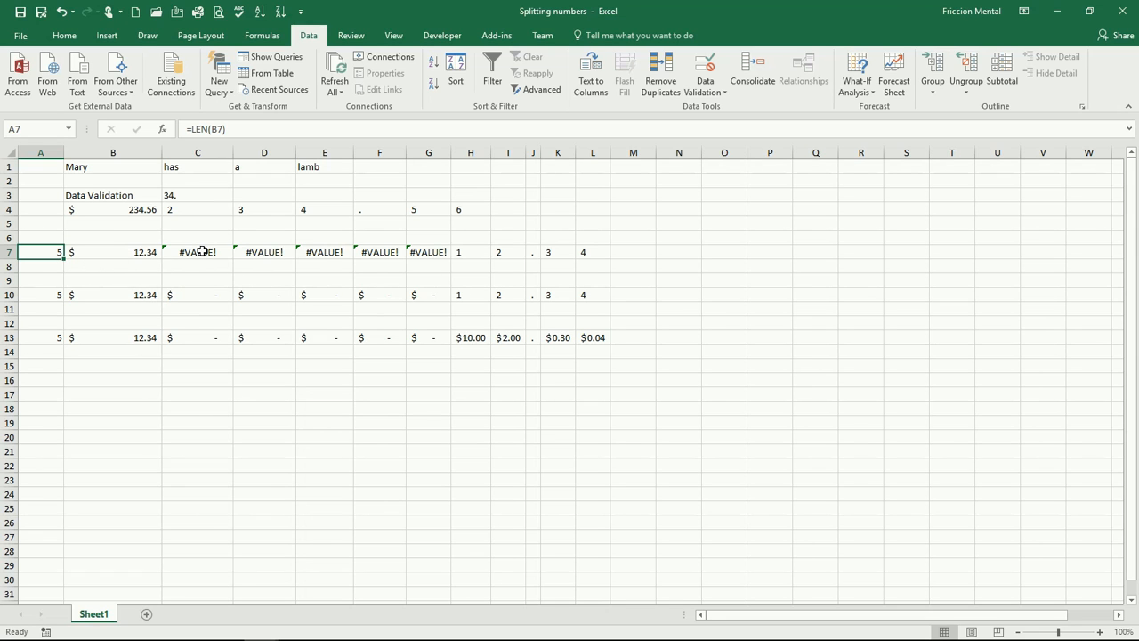
Examine how the MID formulas from L7 back to H7 count their start positions from the end of B7
left_click(589, 252)
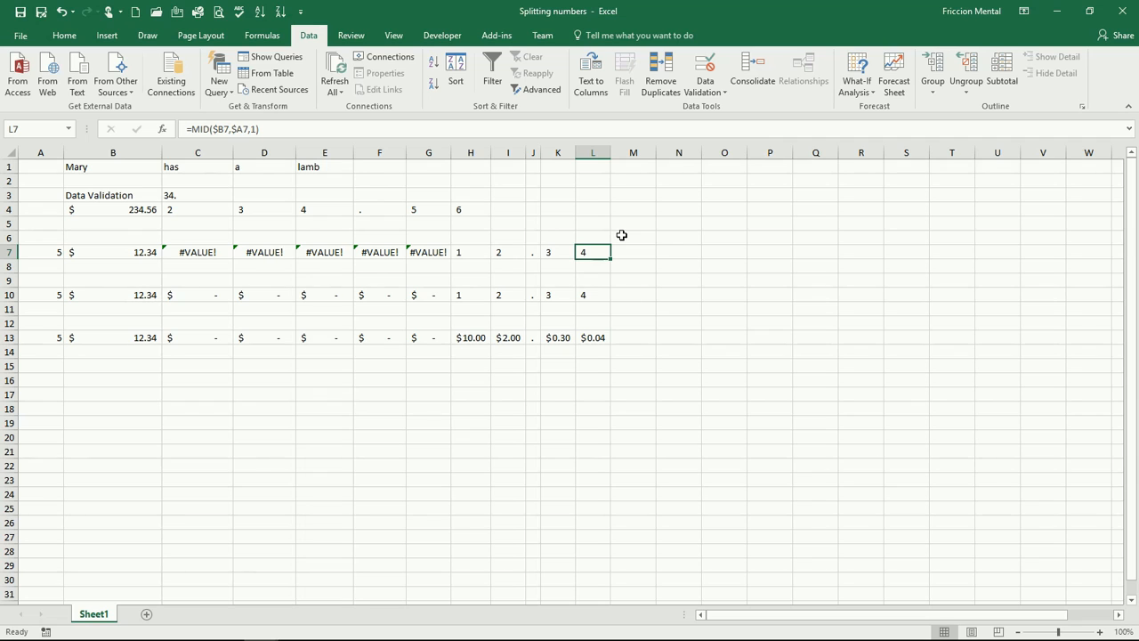
key("Left")
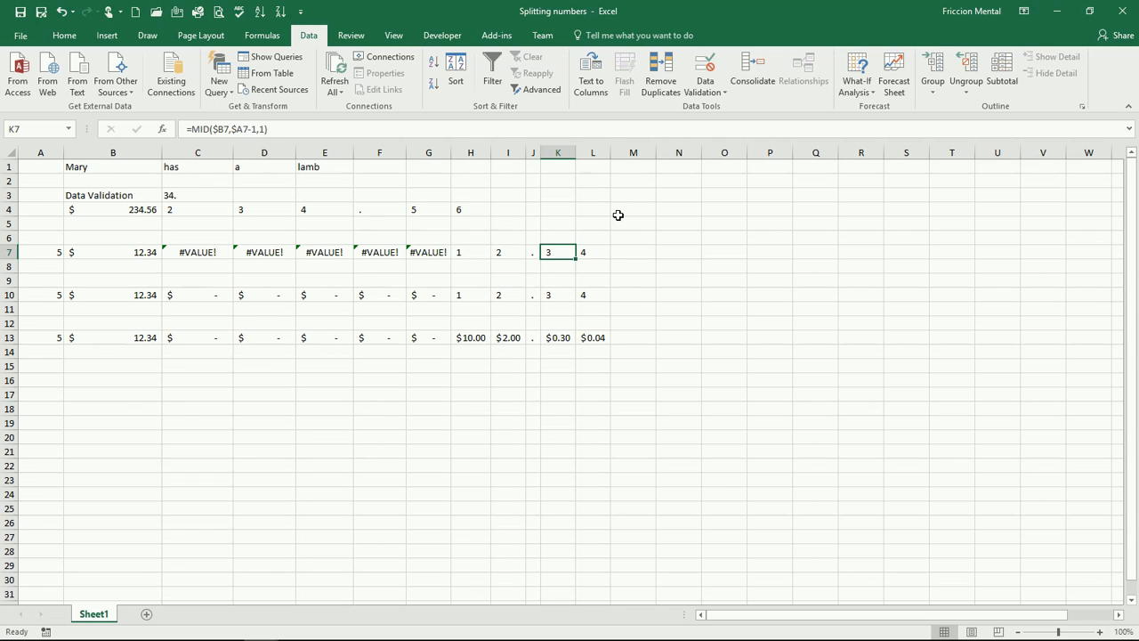
key("Left")
key("Left")
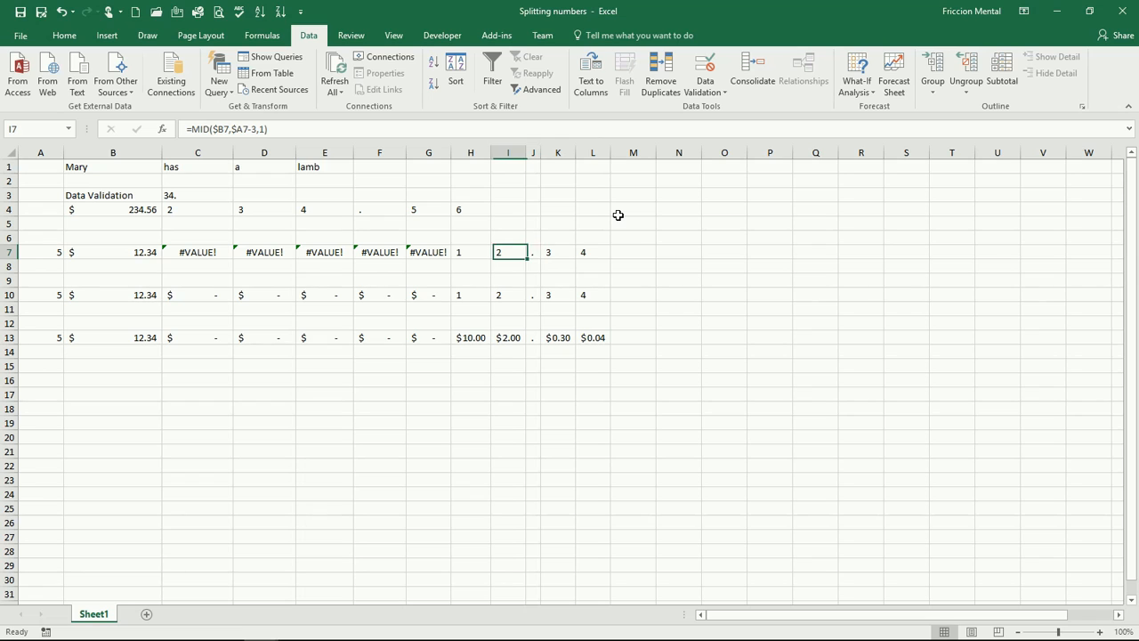
key("Left")
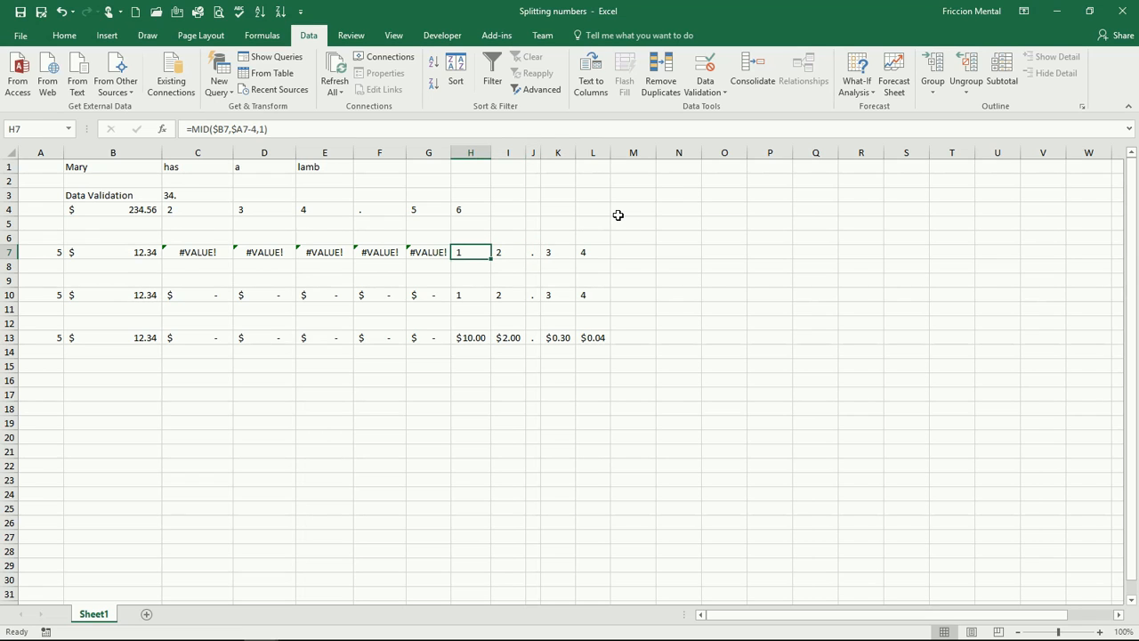
Examine the start positions of the MID formulas in the #VALUE! cells from G7 back to C7
key("Left")
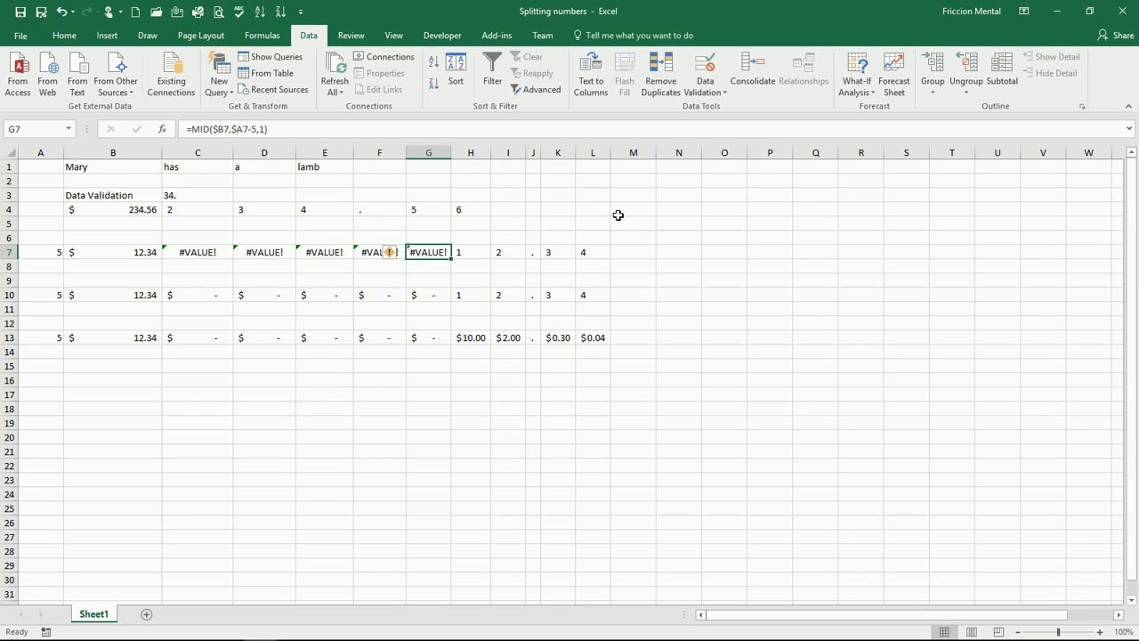
key("Left")
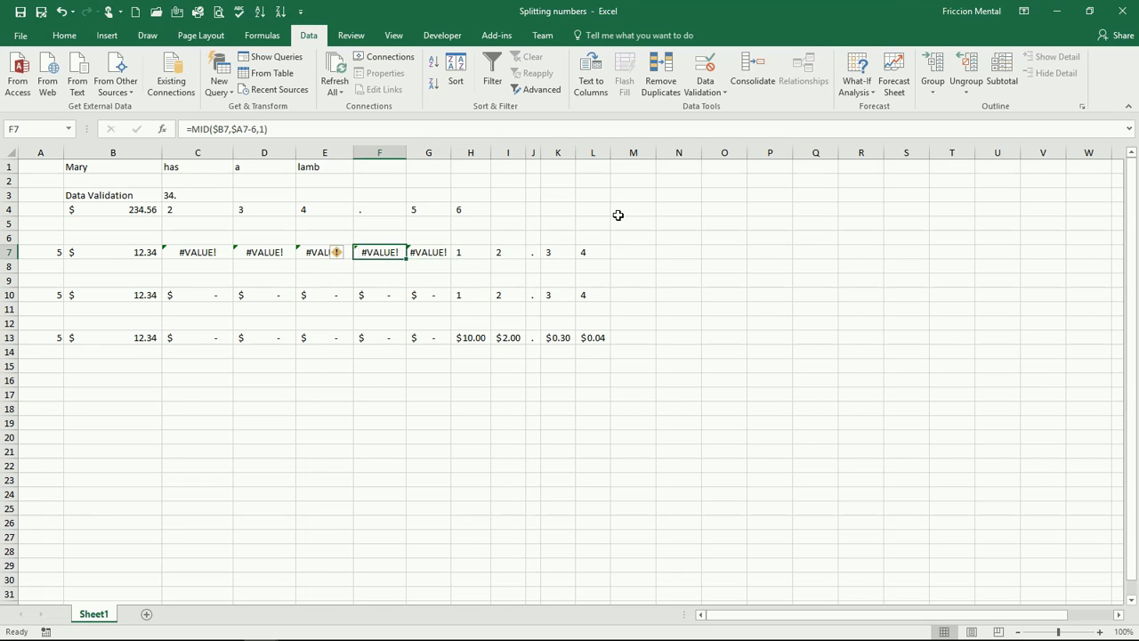
key("Left")
key("Left")
key("Left")
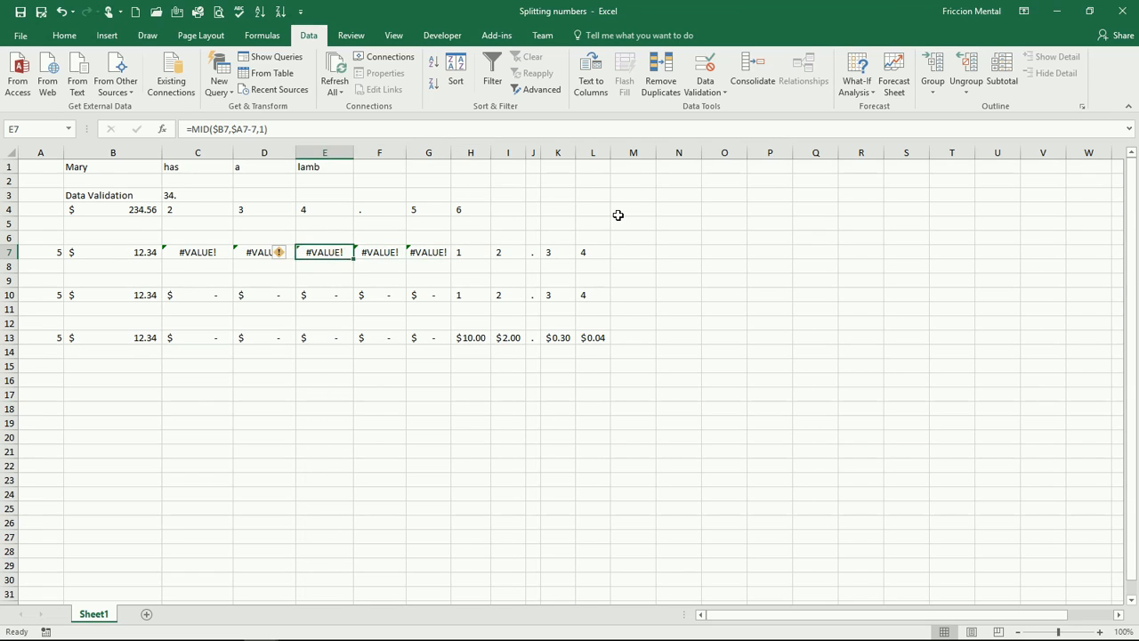
key("Right")
key("Right")
key("Left")
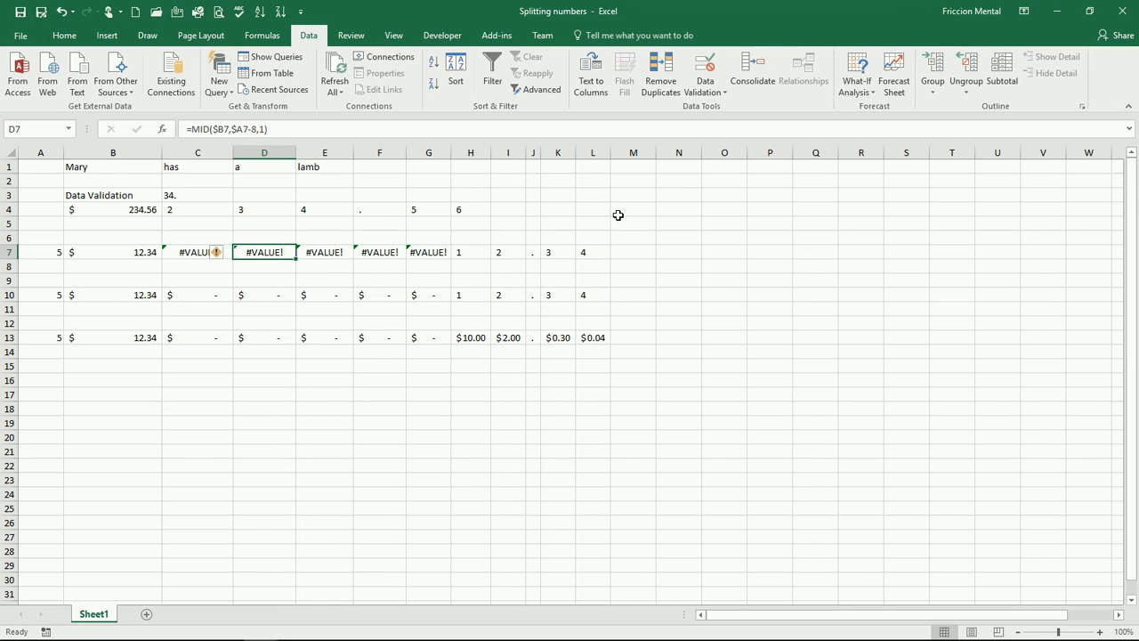
key("Left")
key("Right")
key("Left")
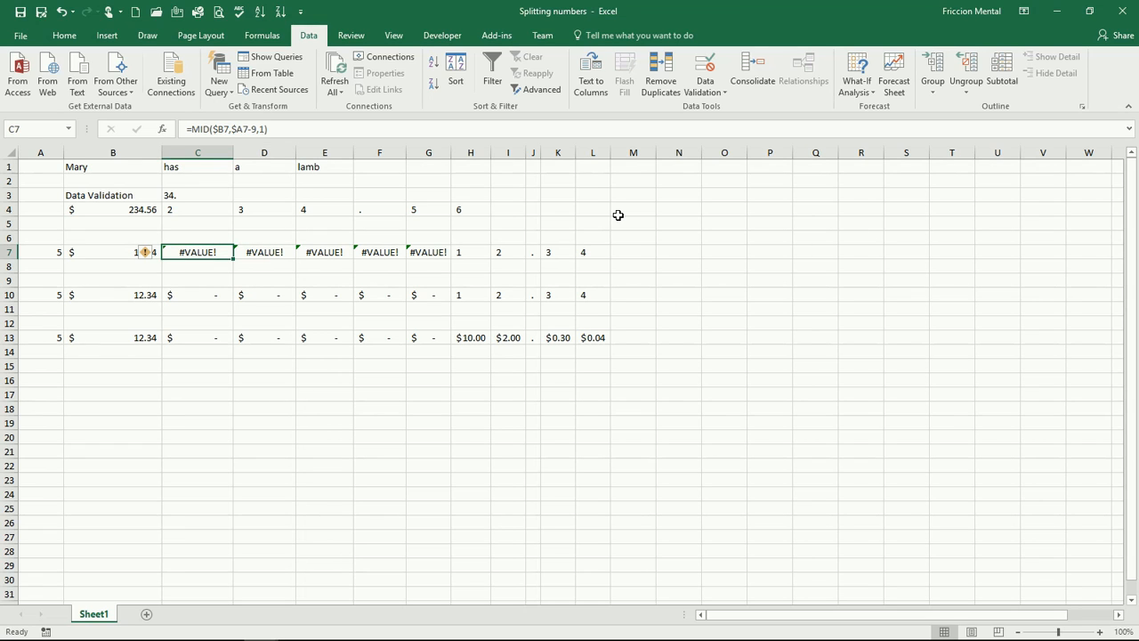
left_click_drag(278, 132, 190, 132)
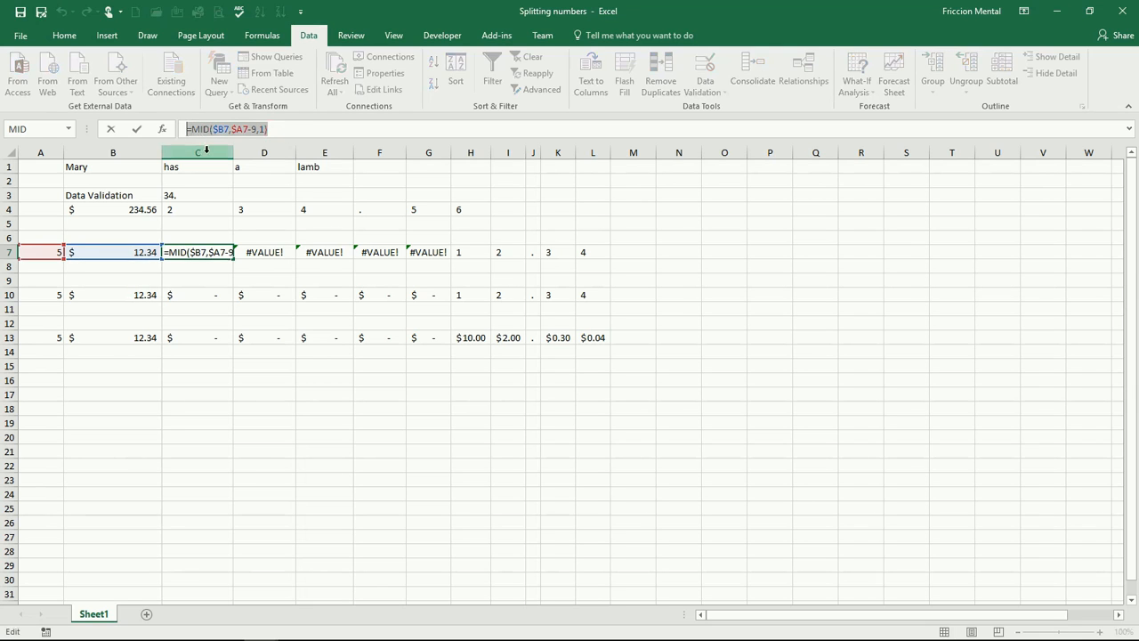
left_click(204, 235)
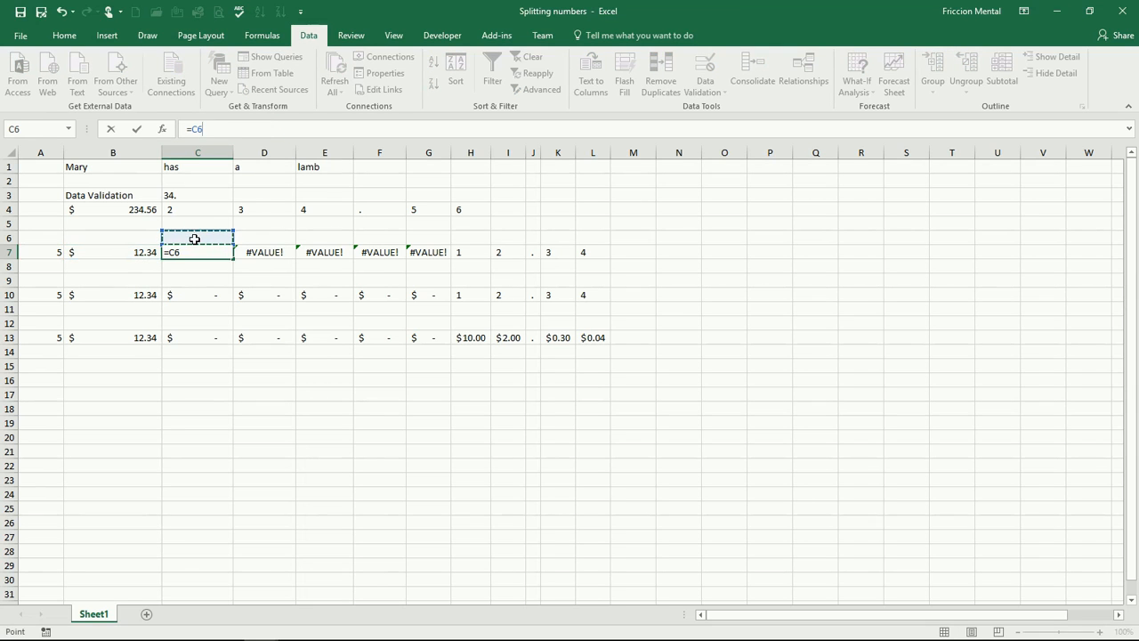
key("Escape")
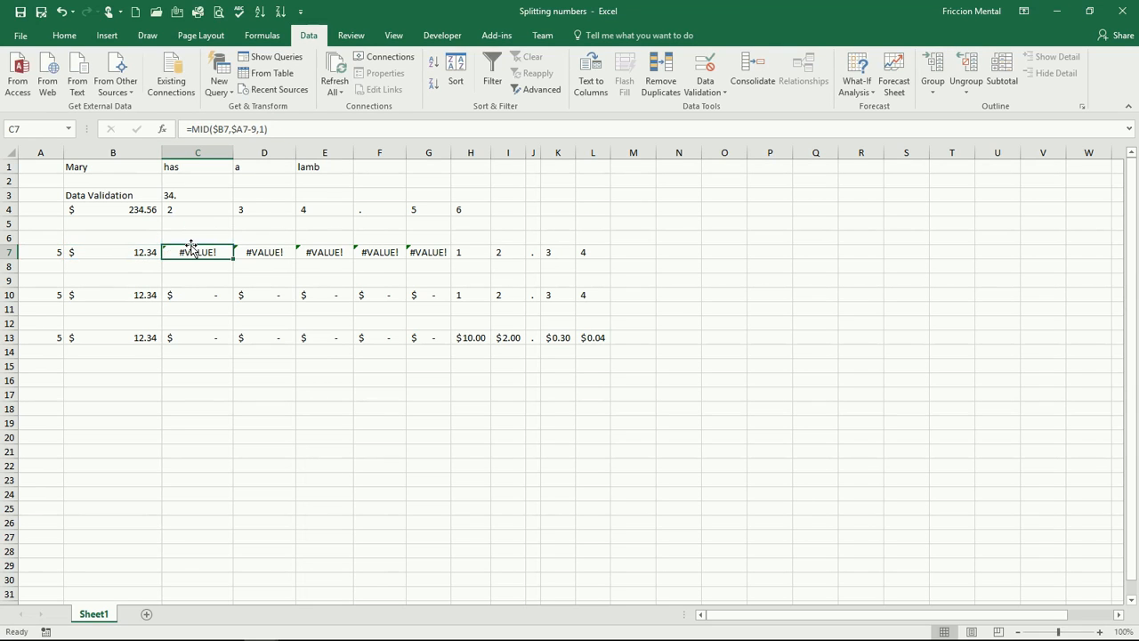
Examine the IFERROR formula in C10, look up the function's description with a discarded trial formula in C9, and return to C7
left_click(216, 298)
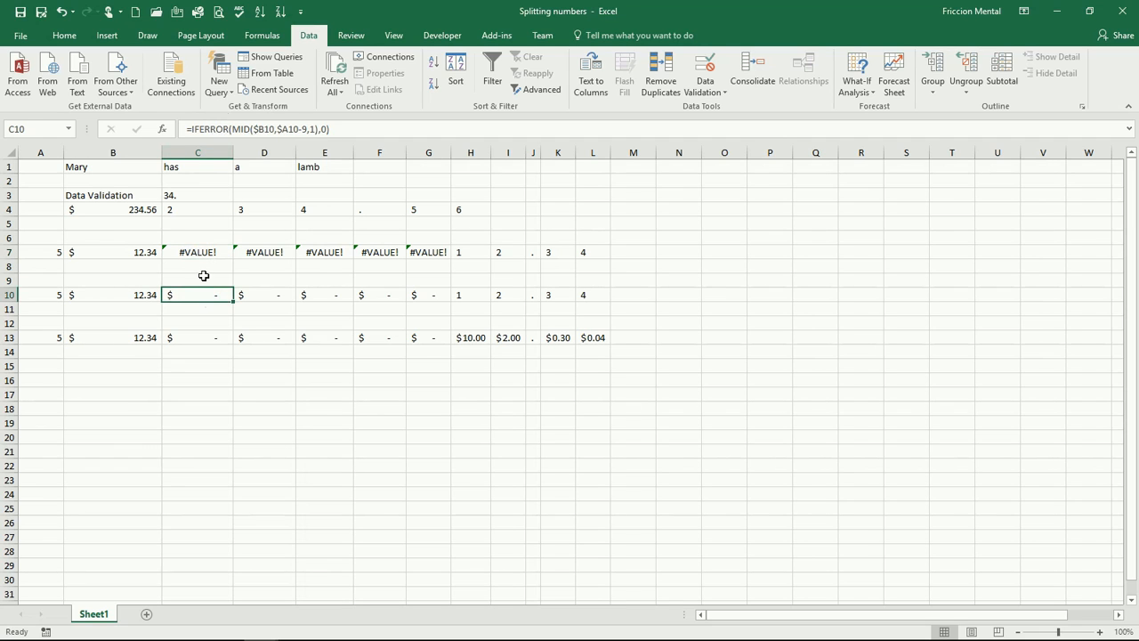
left_click(203, 278)
type("=if")
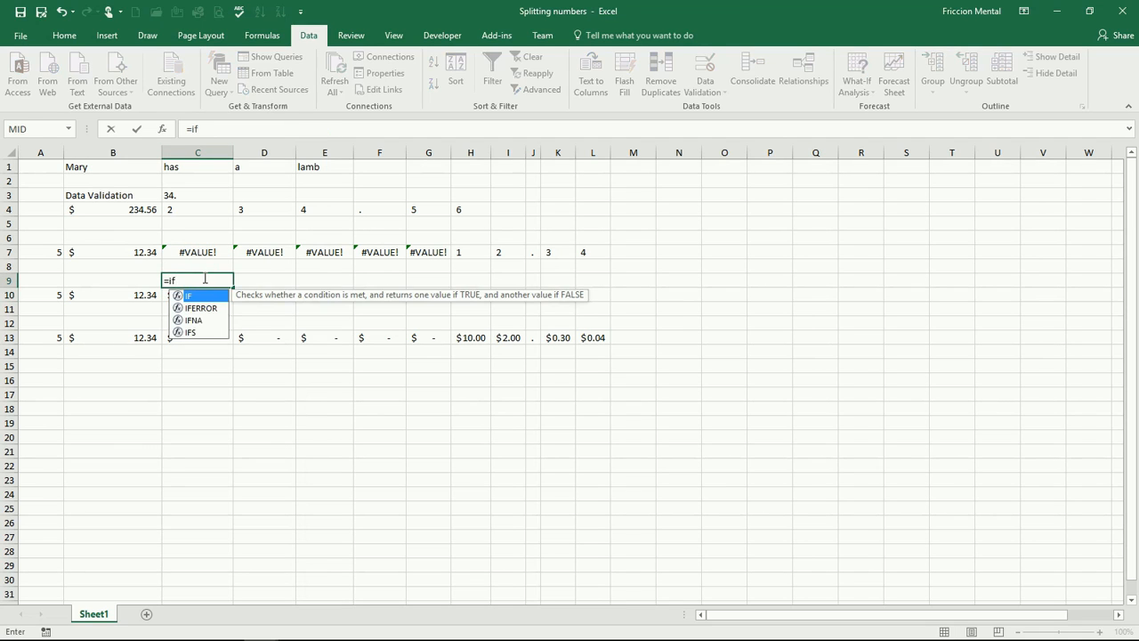
key("Down")
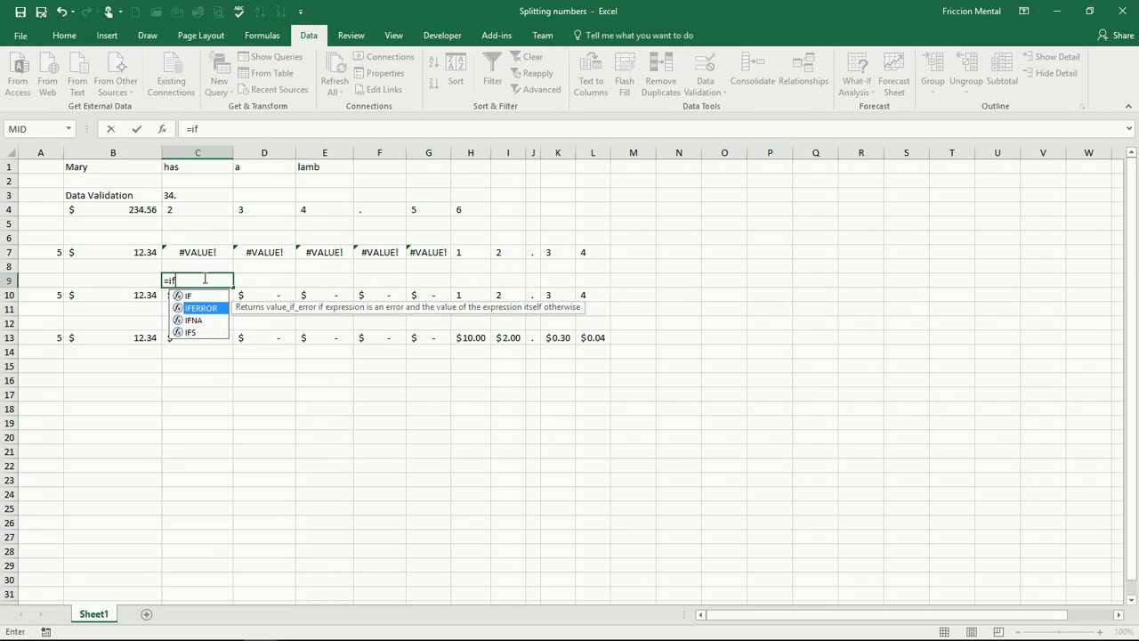
key("Escape")
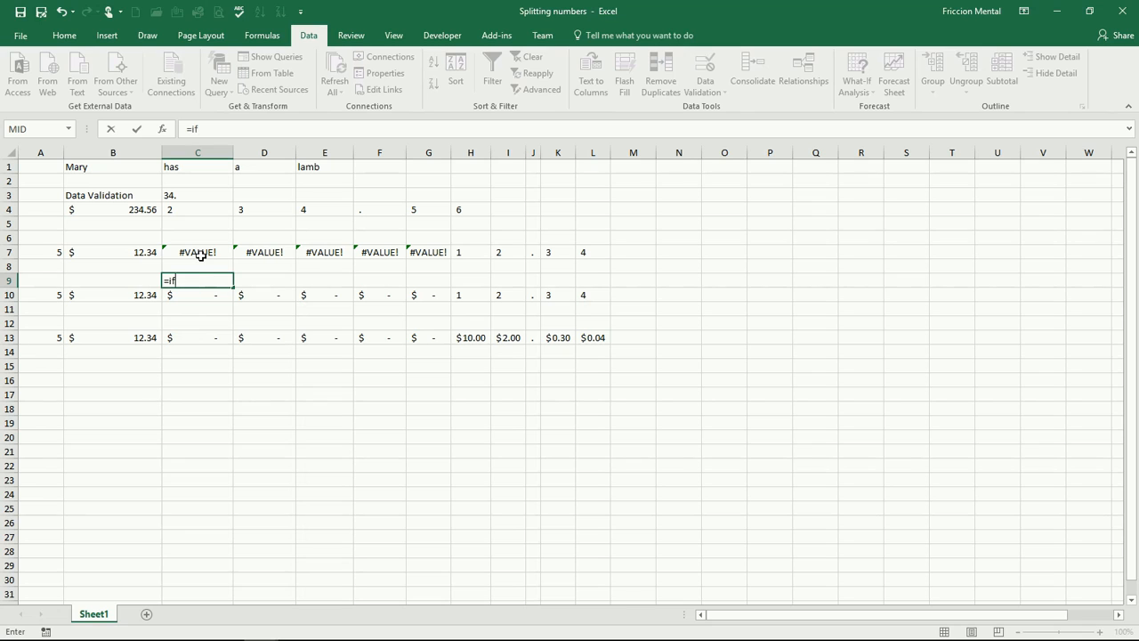
key("Escape")
left_click(207, 252)
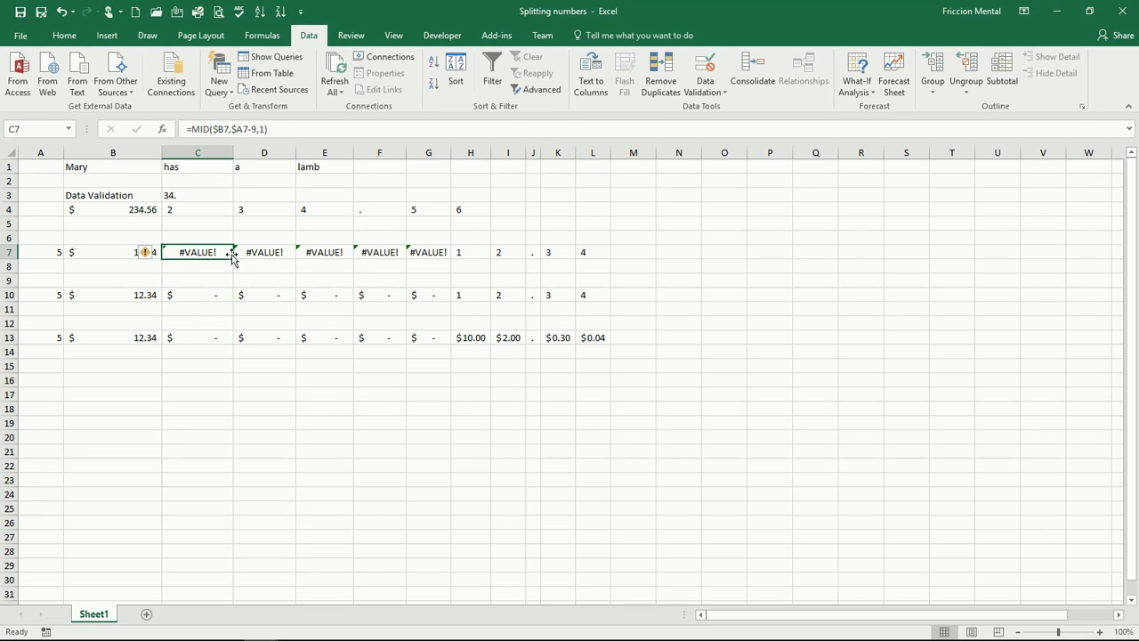
Examine the fallback value argument of the IFERROR formula in C10 and leave the formula as it is
left_click(216, 297)
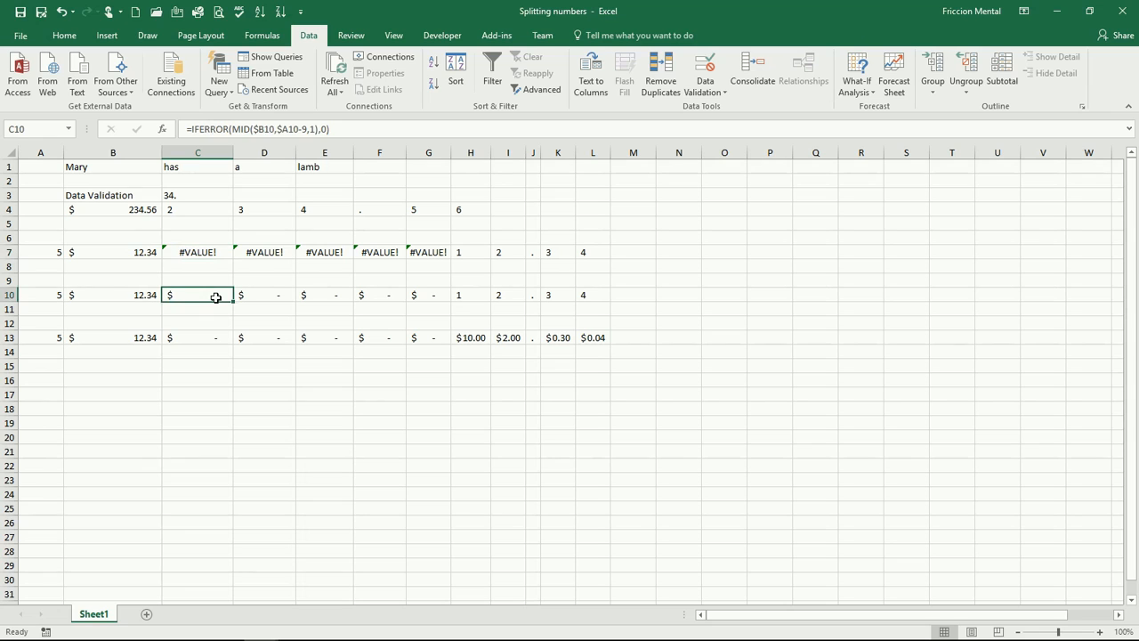
left_click(337, 129)
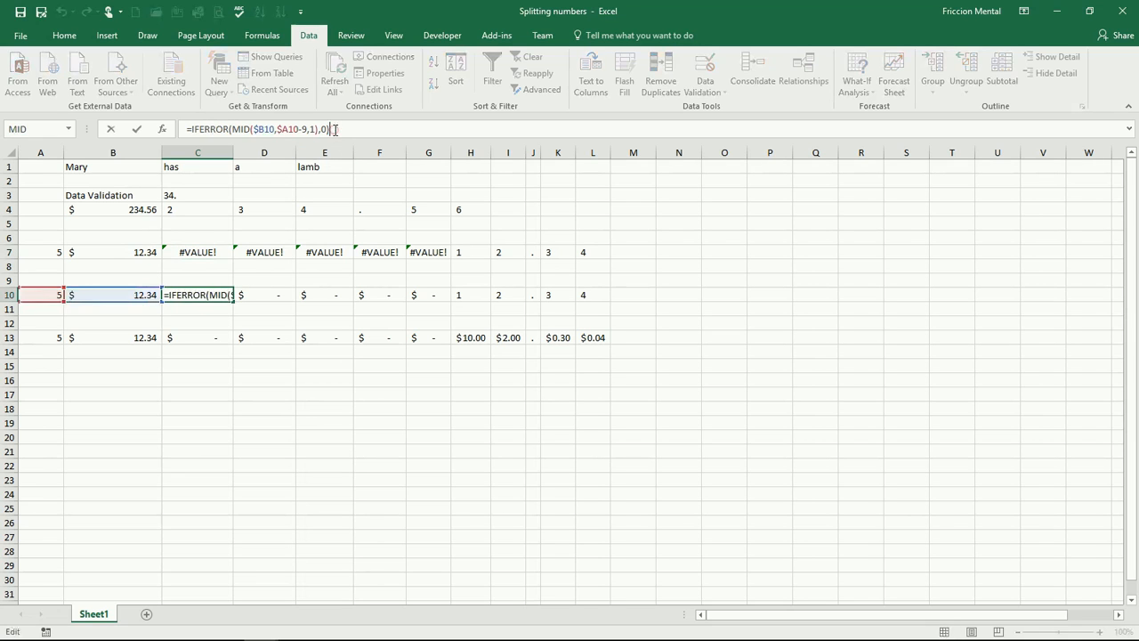
key("Left")
key("Left")
key("Left")
key("Left")
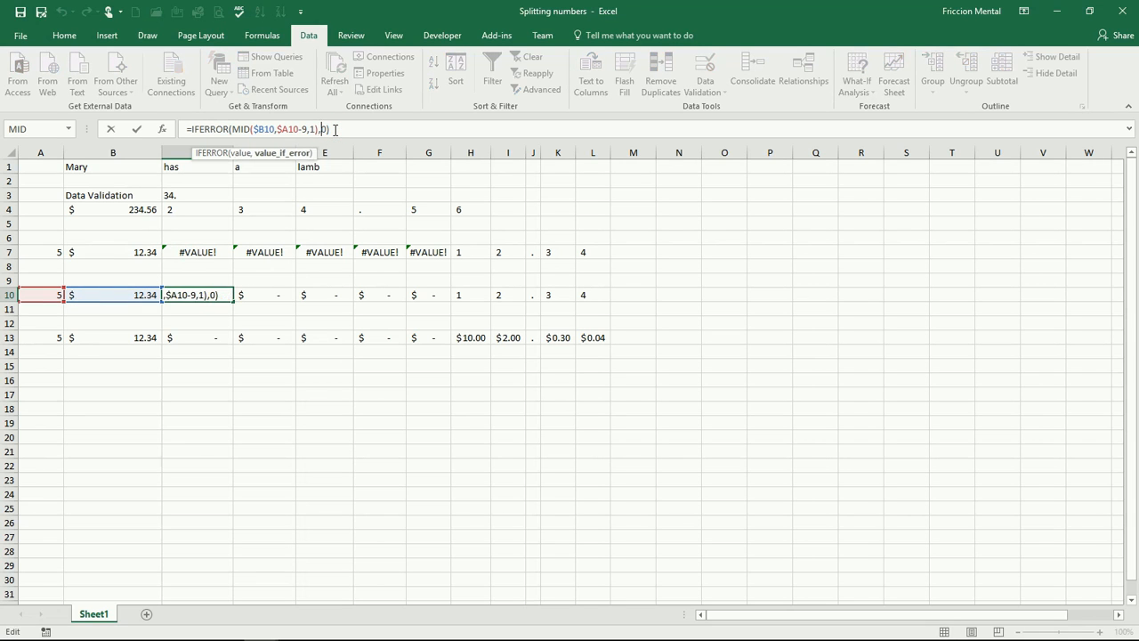
key("Right")
key("ctrl+Return")
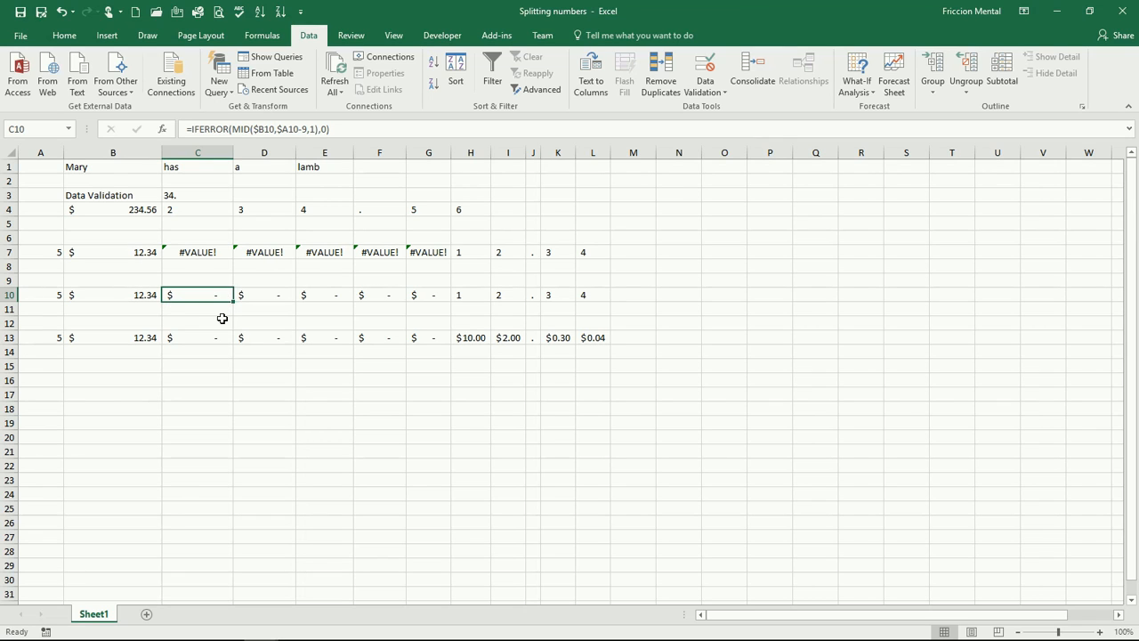
Examine how the IFERROR formulas in row 10 cover the empty digit positions between C10 and G10
key("Right")
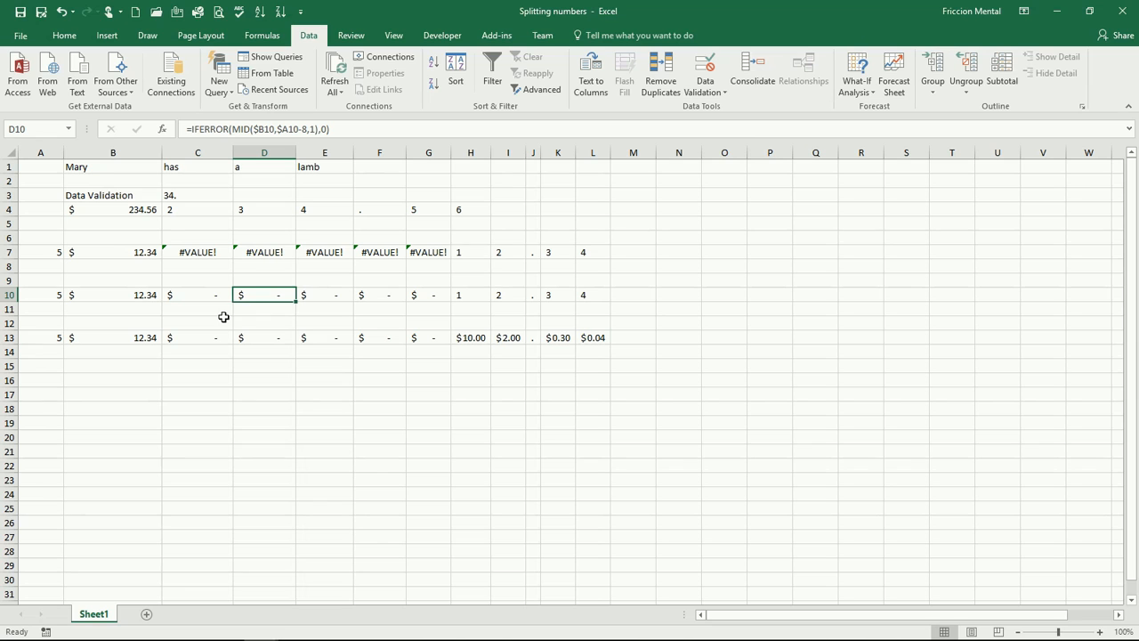
scroll(455, 85, "up", 5)
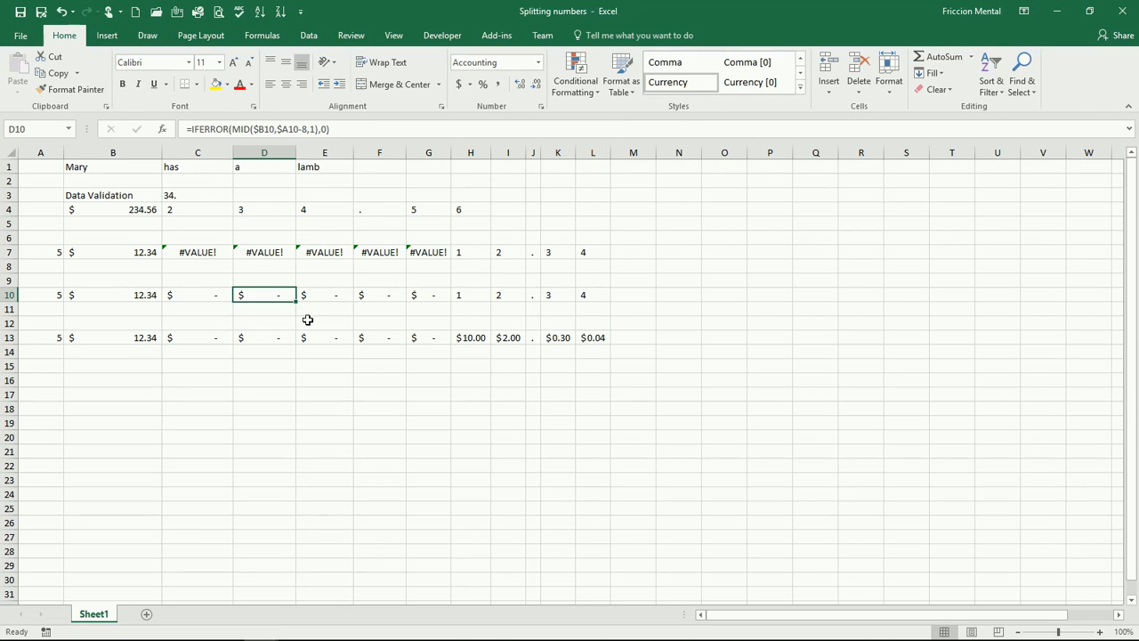
key("Right")
key("Right")
key("Right")
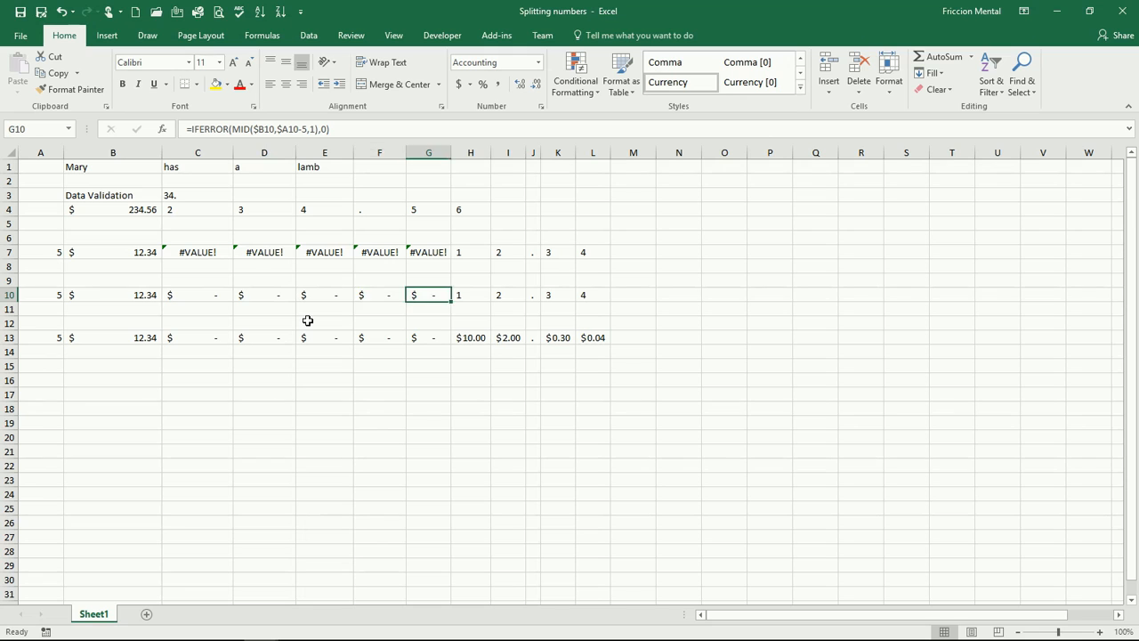
key("Left")
key("Left")
key("Left")
key("Left")
key("Right")
key("Right")
key("Right")
key("Right")
Enter 1234567.89 in B10 as a test number for the row 10 split
key("Left")
key("Left")
key("Left")
key("Left")
key("Left")
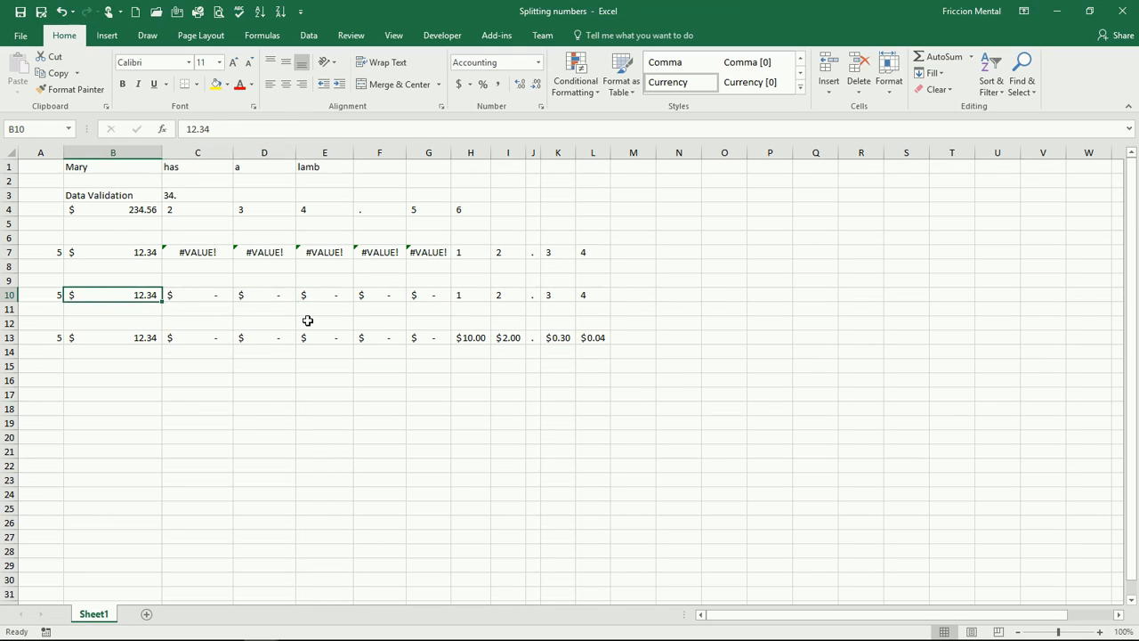
type("1234567.")
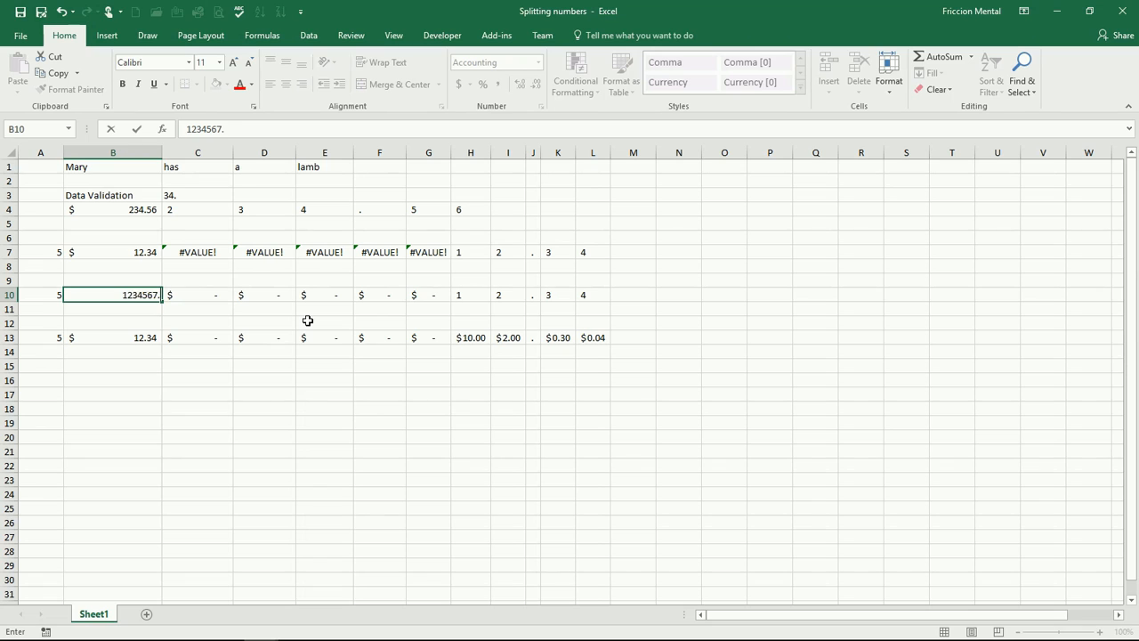
type("89")
key("Return")
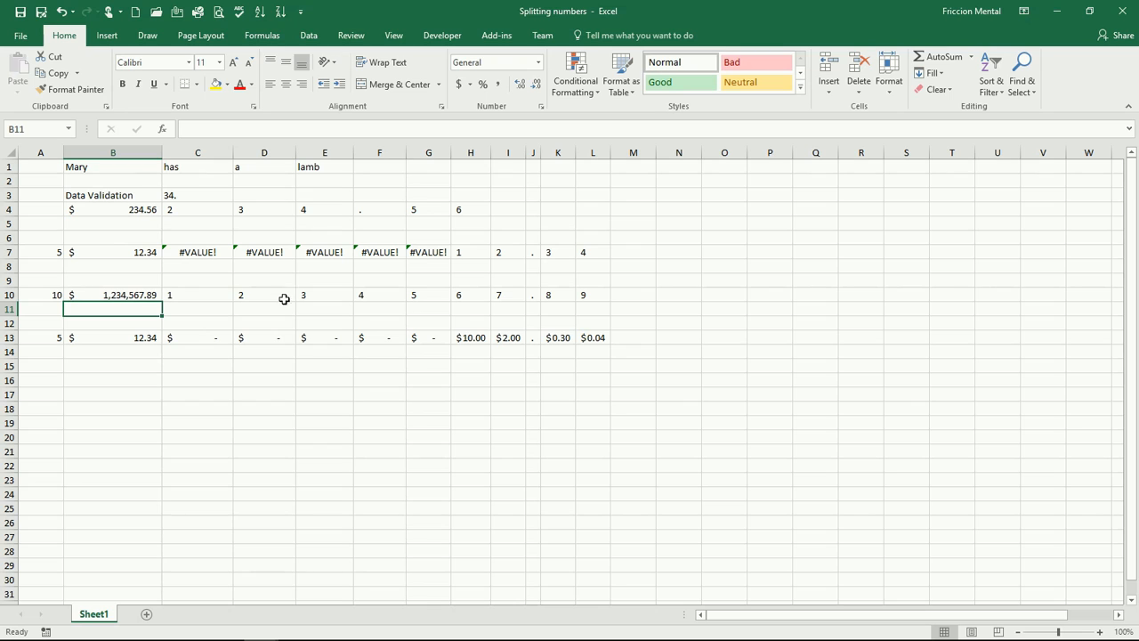
left_click(219, 294)
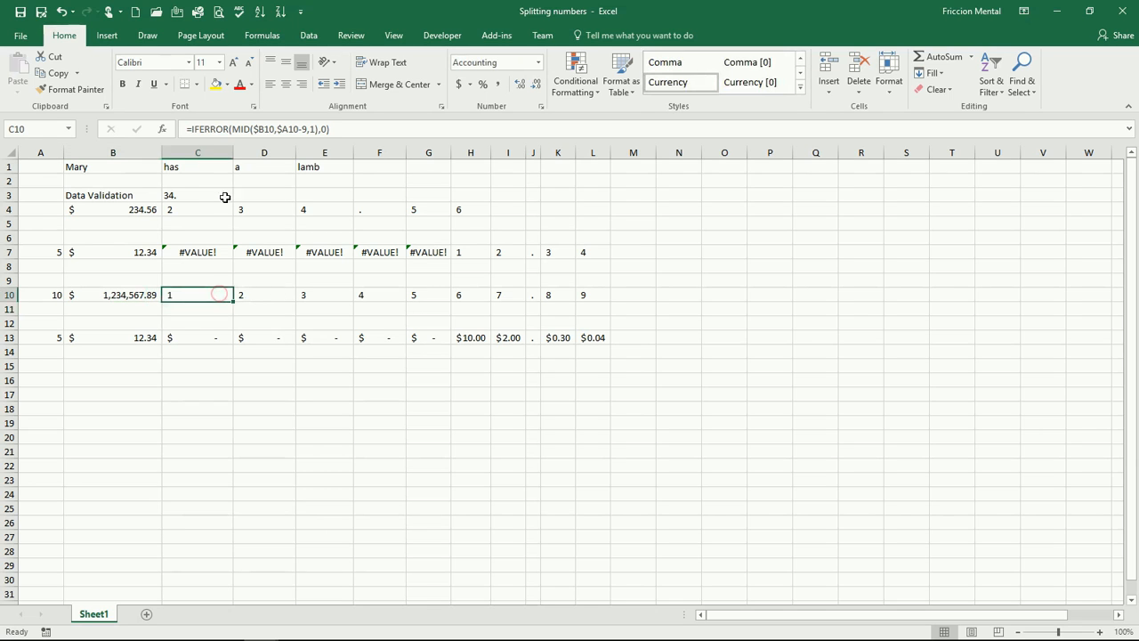
left_click(236, 279)
left_click(221, 292)
type("123.45")
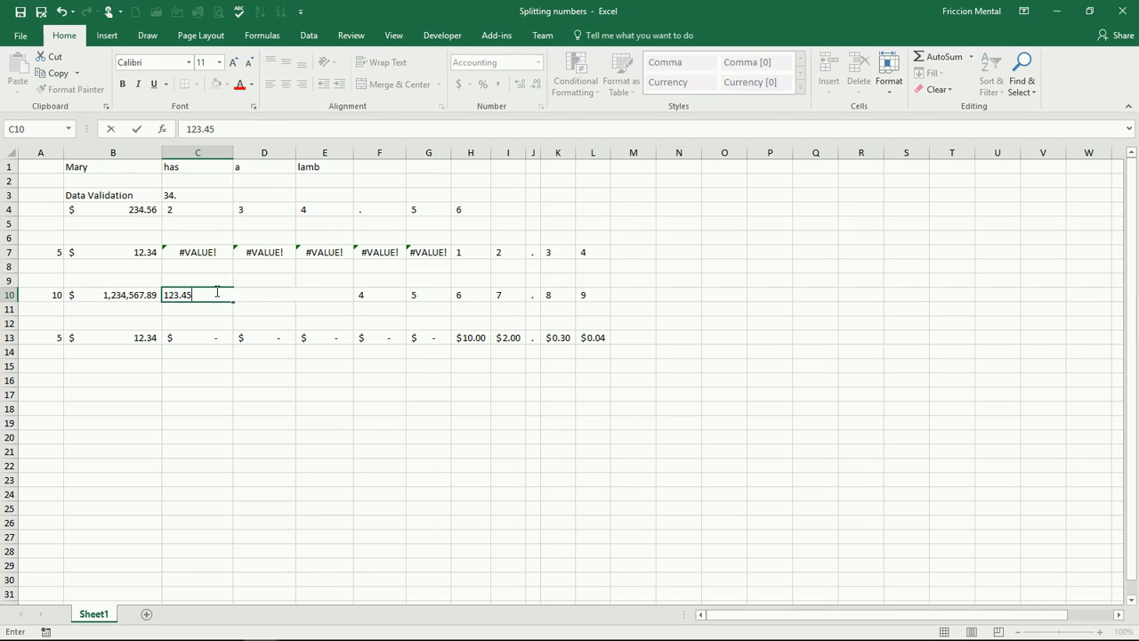
key("Return")
key("ctrl+z")
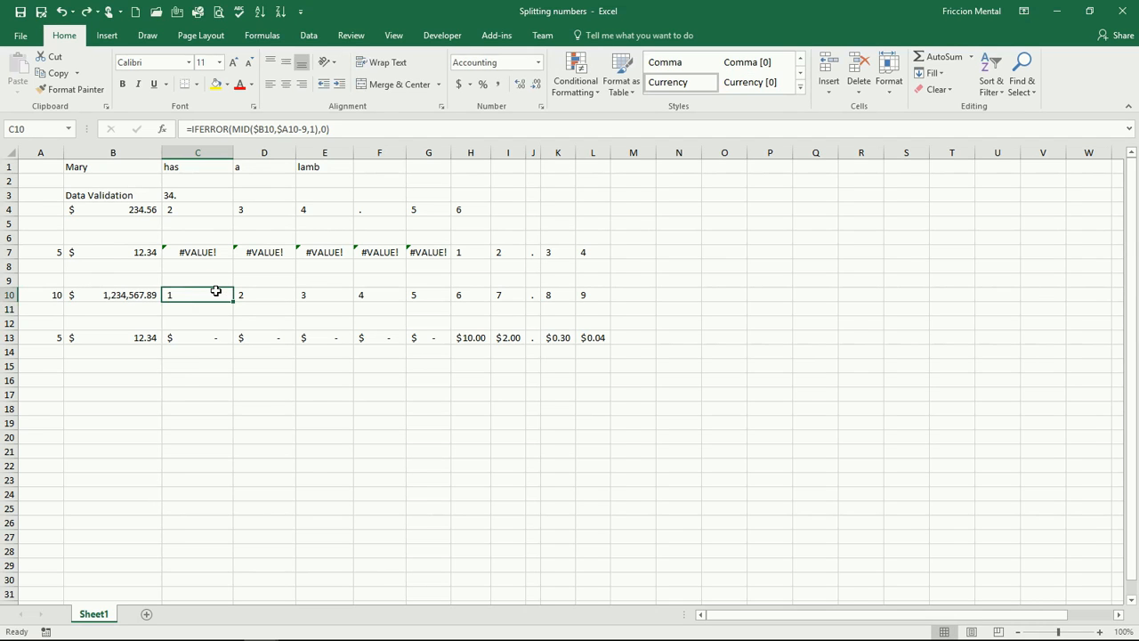
Change the number in B10 to 123.45
key("Left")
type("12")
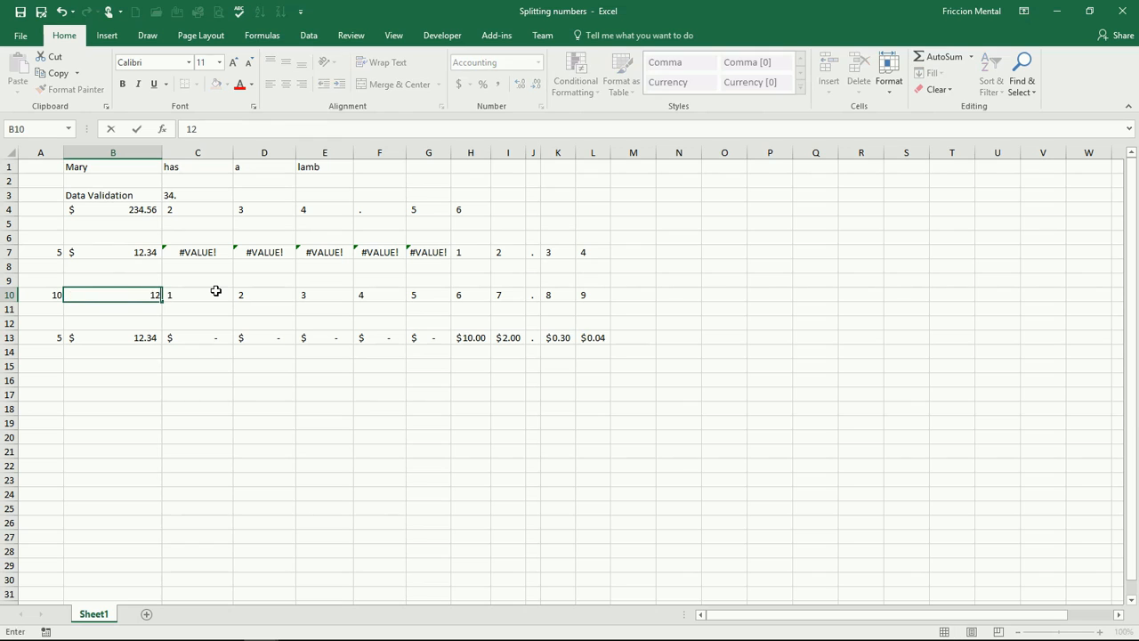
type("3.45")
key("Return")
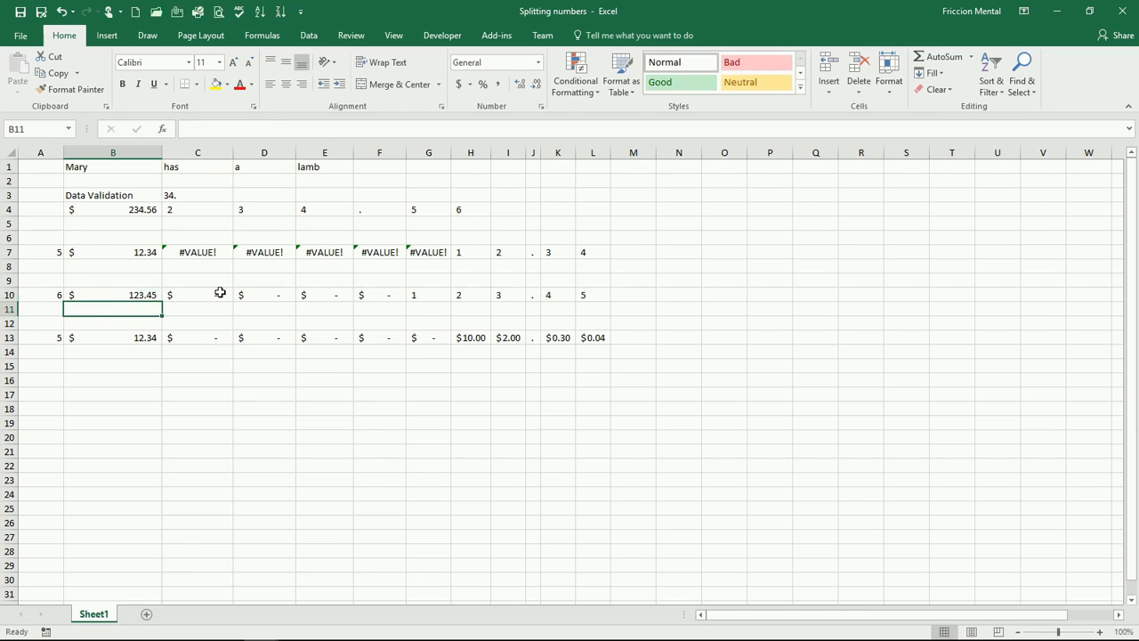
Check the IFERROR formula in C10 and the LEN formula in A10 against the new number
left_click(224, 296)
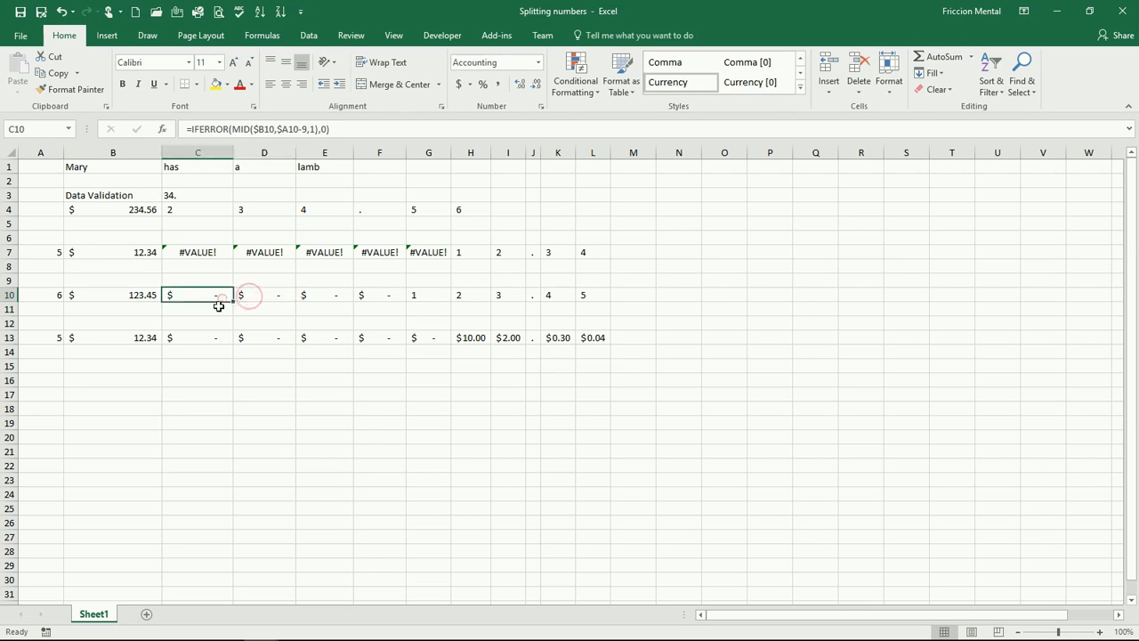
left_click(211, 318)
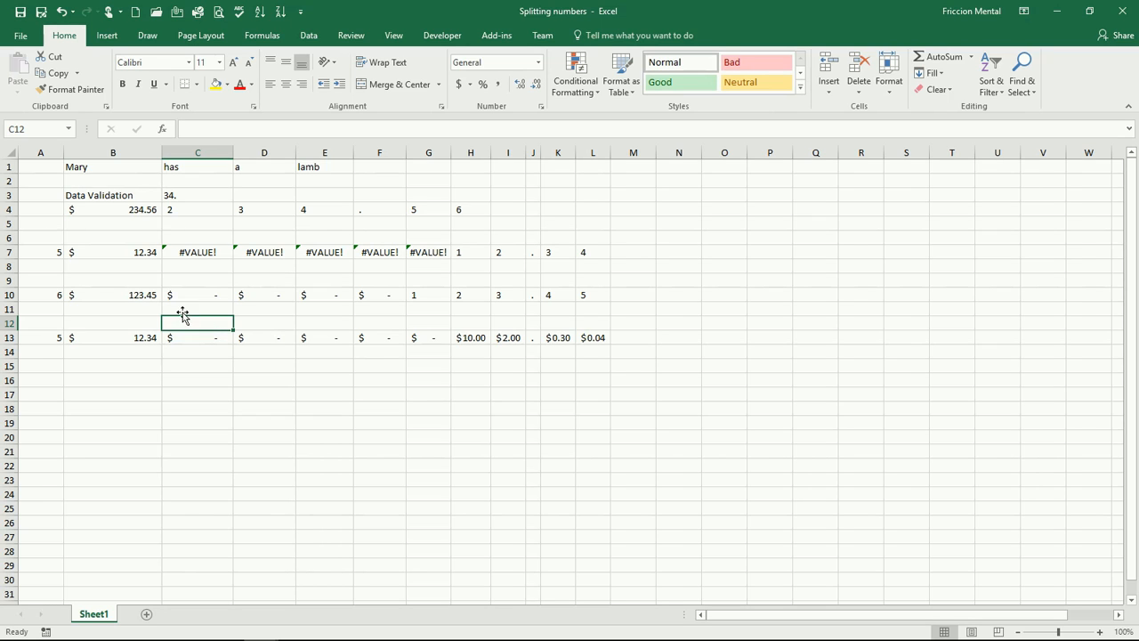
left_click(56, 295)
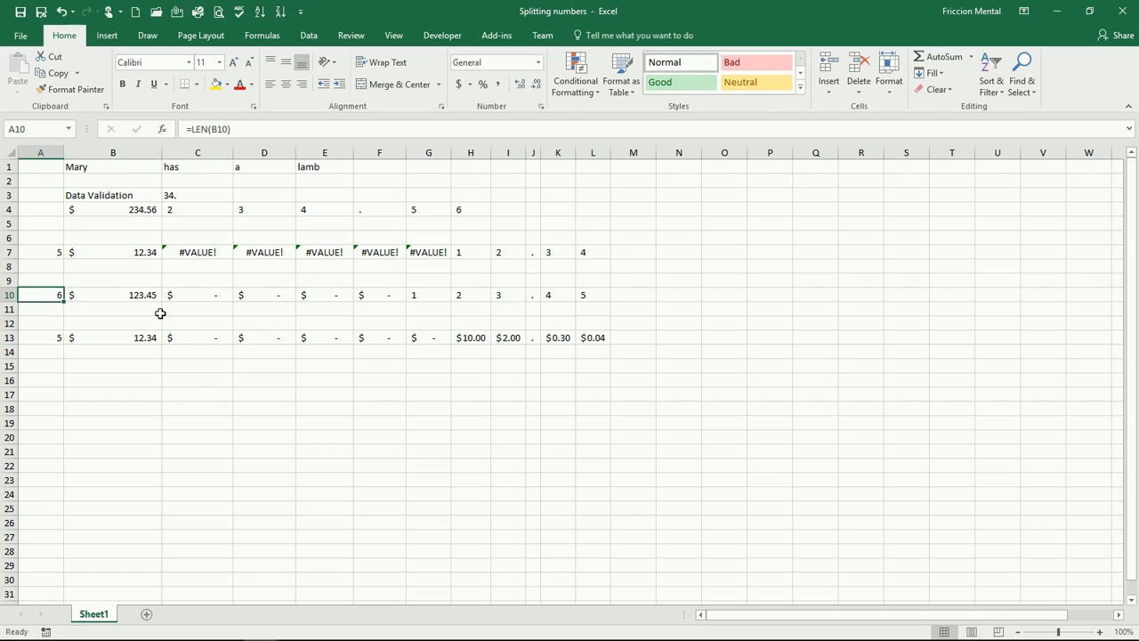
left_click(203, 312)
left_click(205, 326)
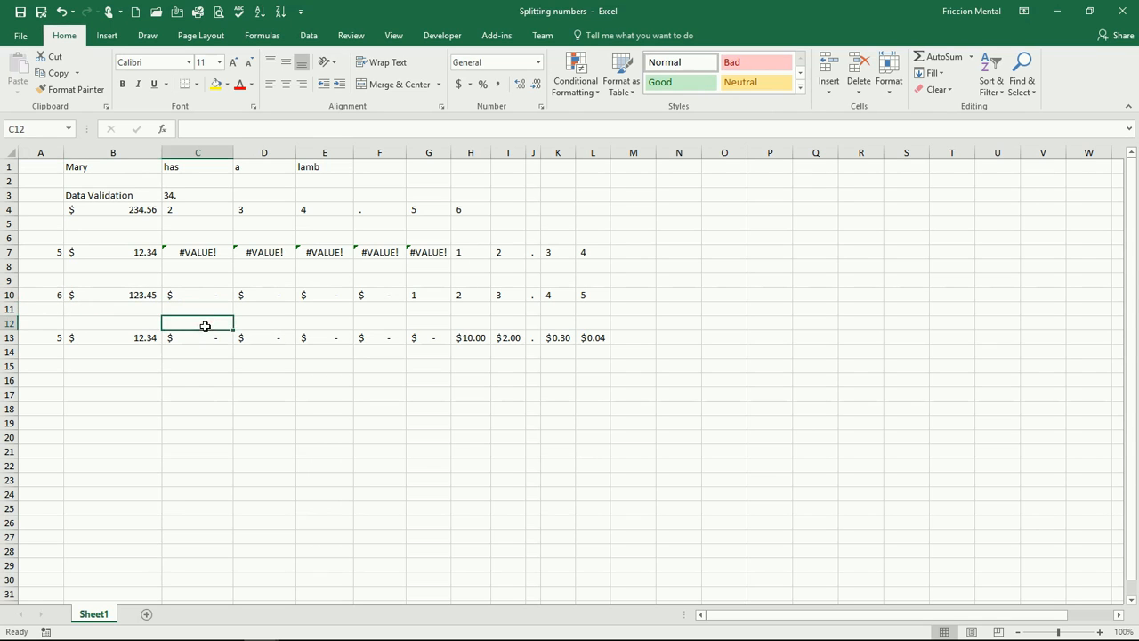
Examine the place-value multipliers added to the IFERROR formulas from C13 to I13
left_click(206, 337)
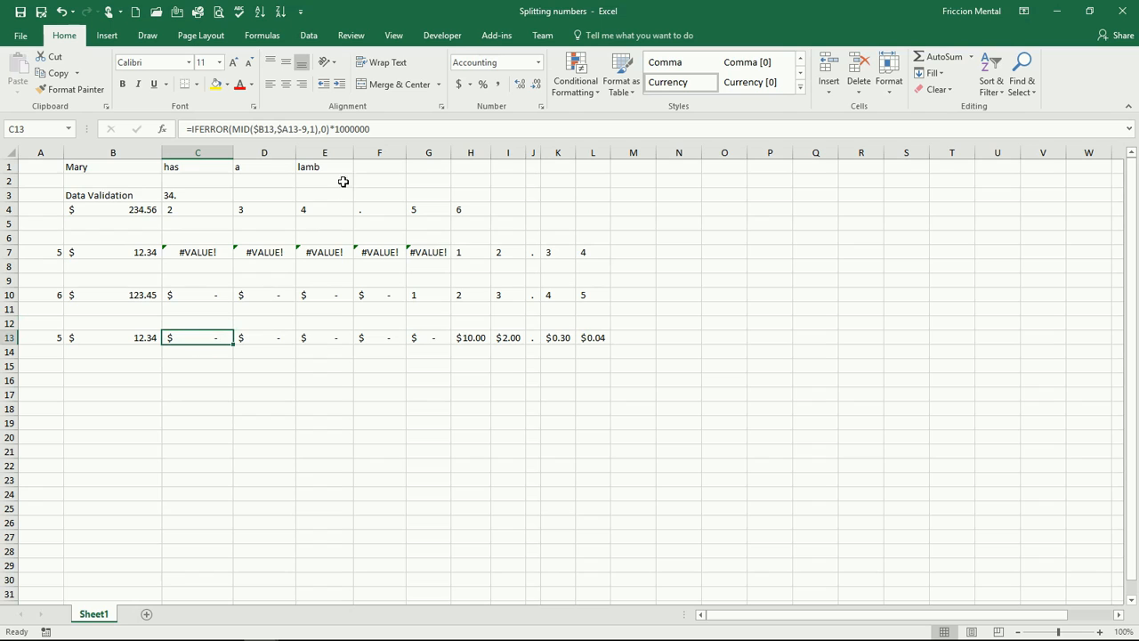
left_click(211, 290)
left_click(203, 338)
key("Right")
key("Right")
key("Right")
key("Right")
key("Right")
key("Right")
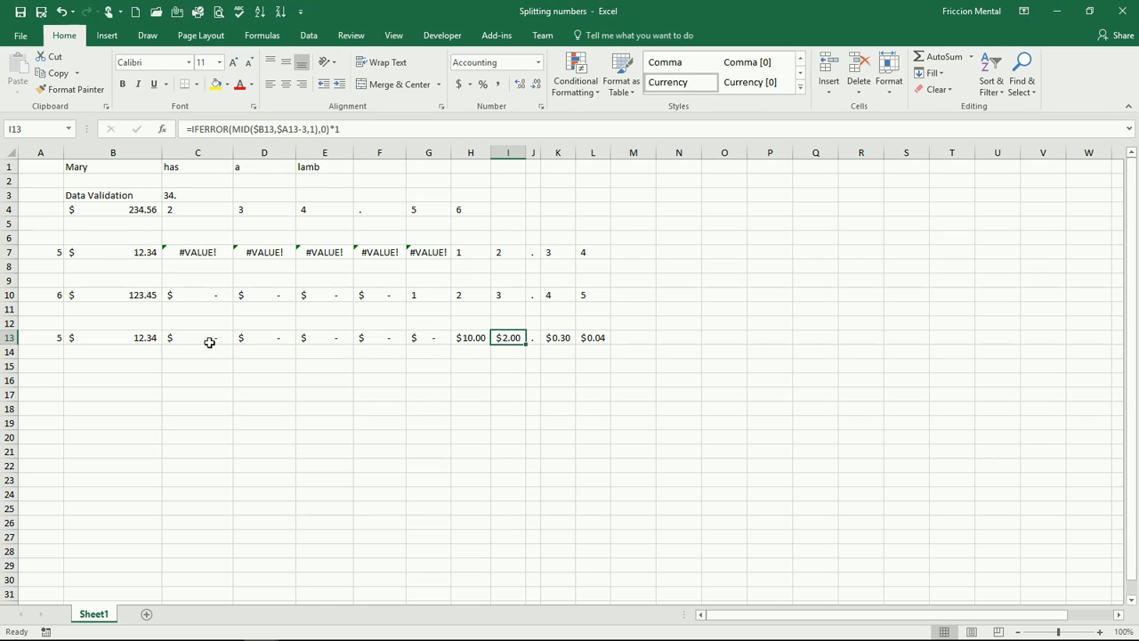
Compare the multiplied formula in I13 with the plain IFERROR formula in I10
key("Up")
key("Up")
key("Up")
key("Down")
key("Down")
key("Down")
key("Up")
key("Up")
key("Up")
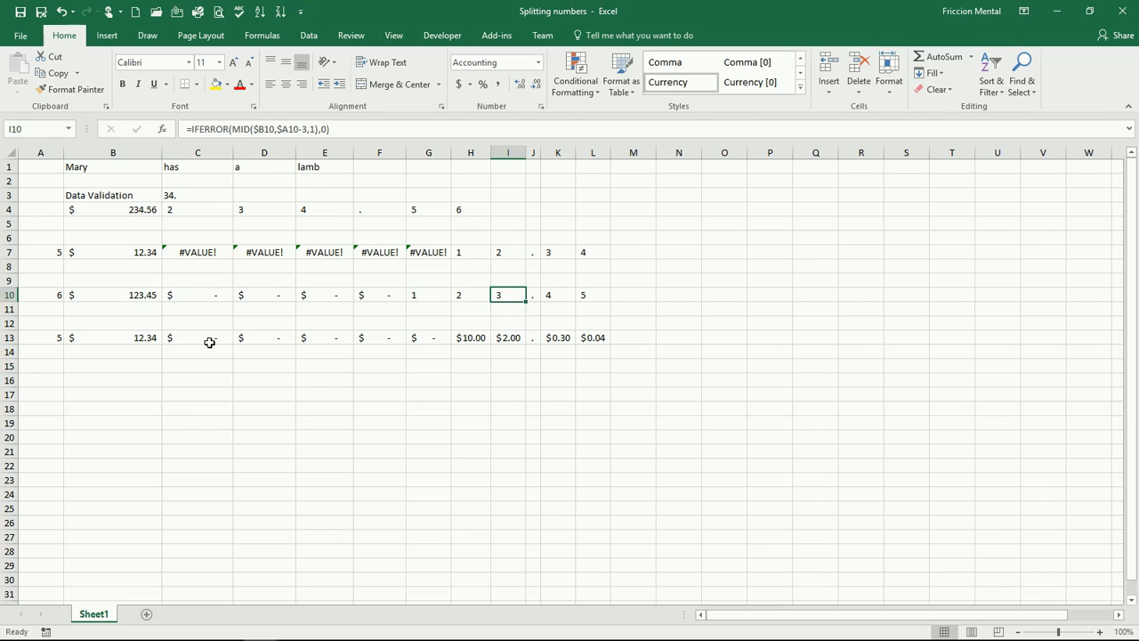
key("Down")
key("Down")
key("Down")
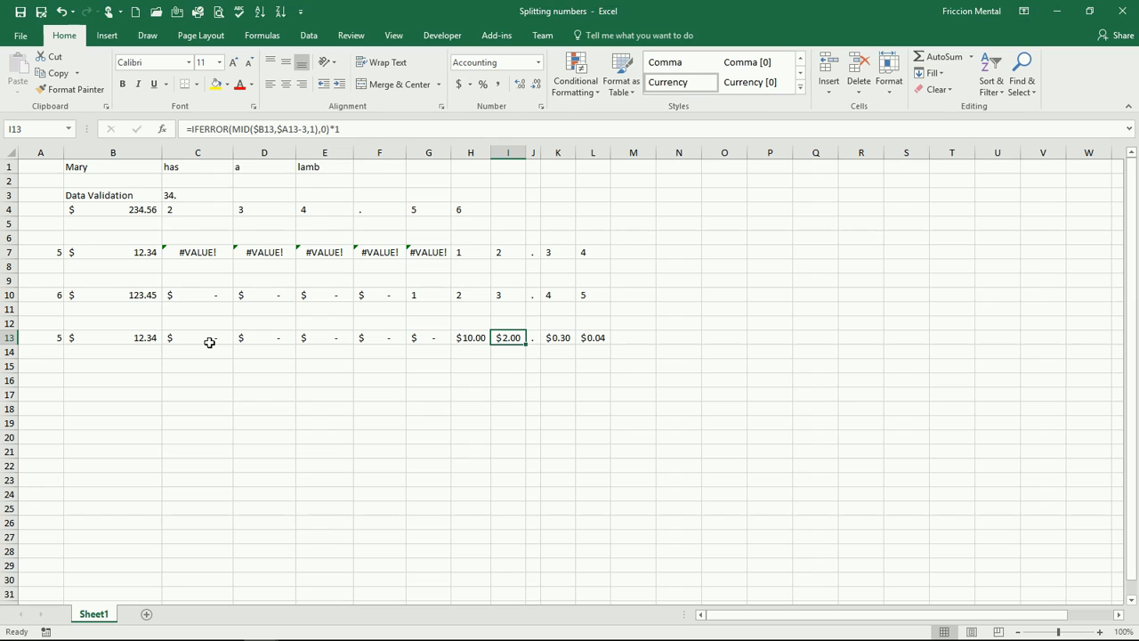
Examine the divisors in the decimal-place formulas in K13 and L13
key("Right")
key("Right")
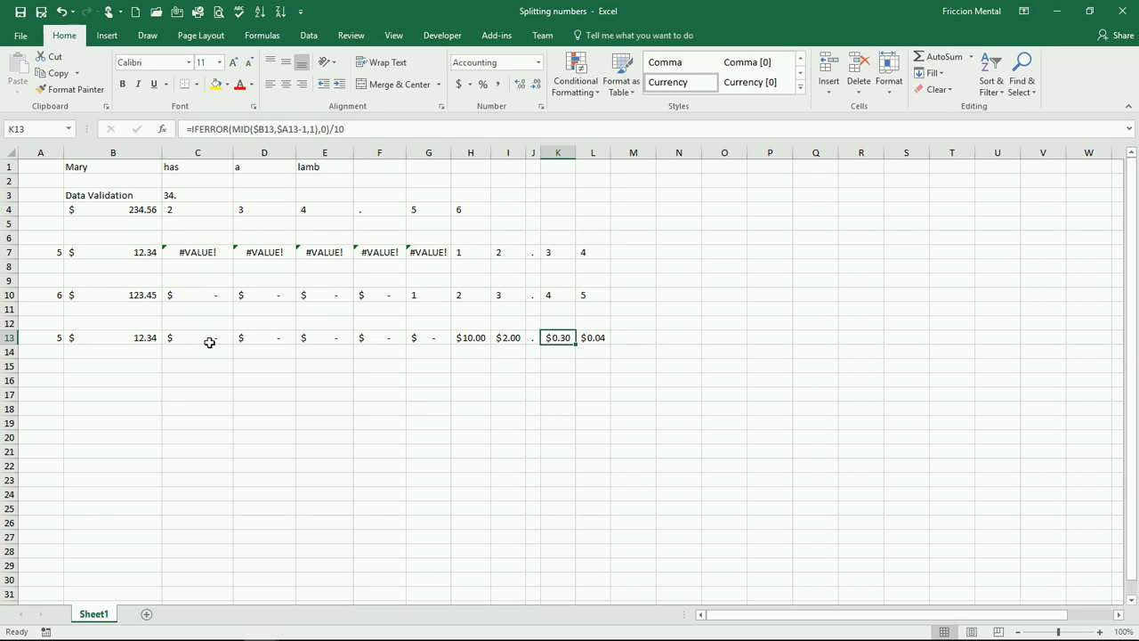
key("Right")
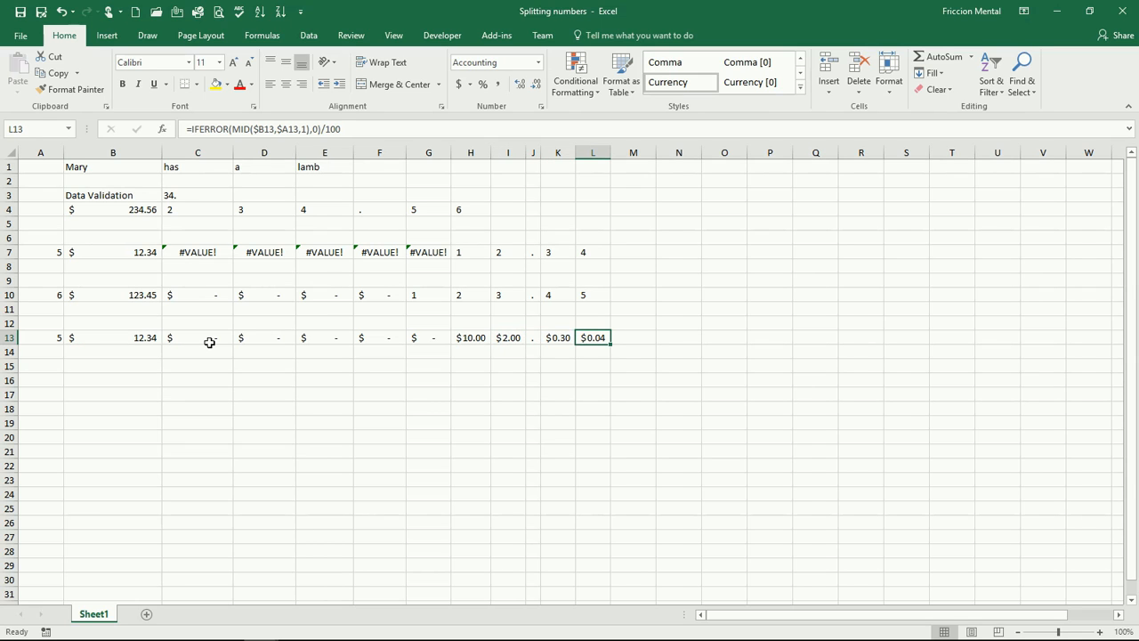
key("Down")
key("Left")
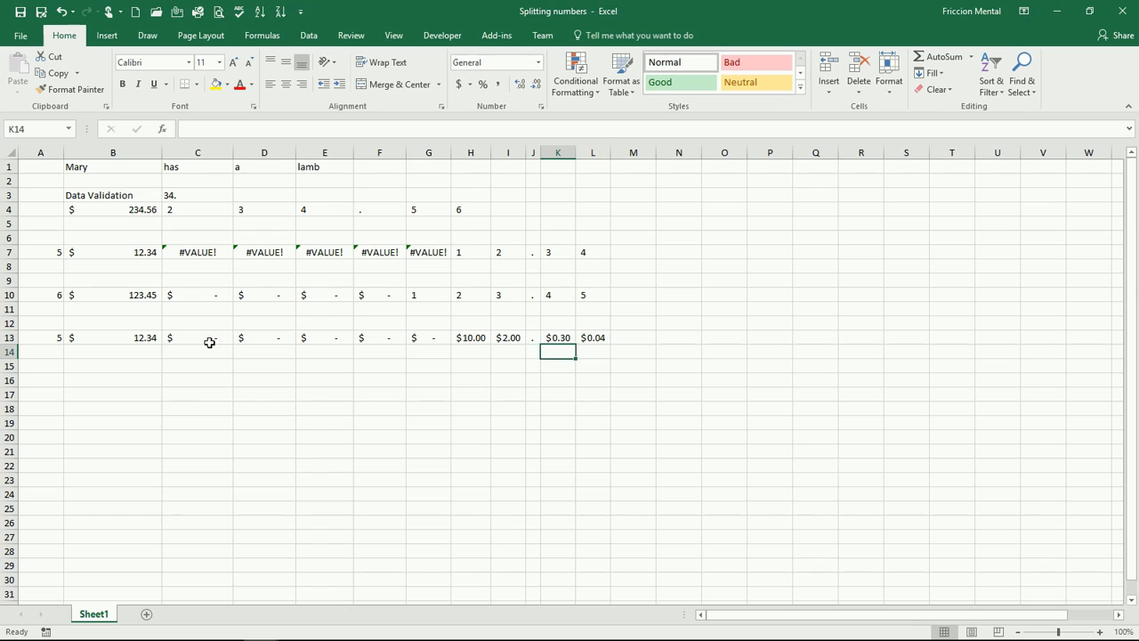
key("Right")
Enter 1234567.89 in B13 as a test number for the place-value split
key("Left")
key("Left")
key("Left")
key("Left")
key("Left")
key("Left")
key("Left")
key("Left")
key("Left")
key("Left")
key("Up")
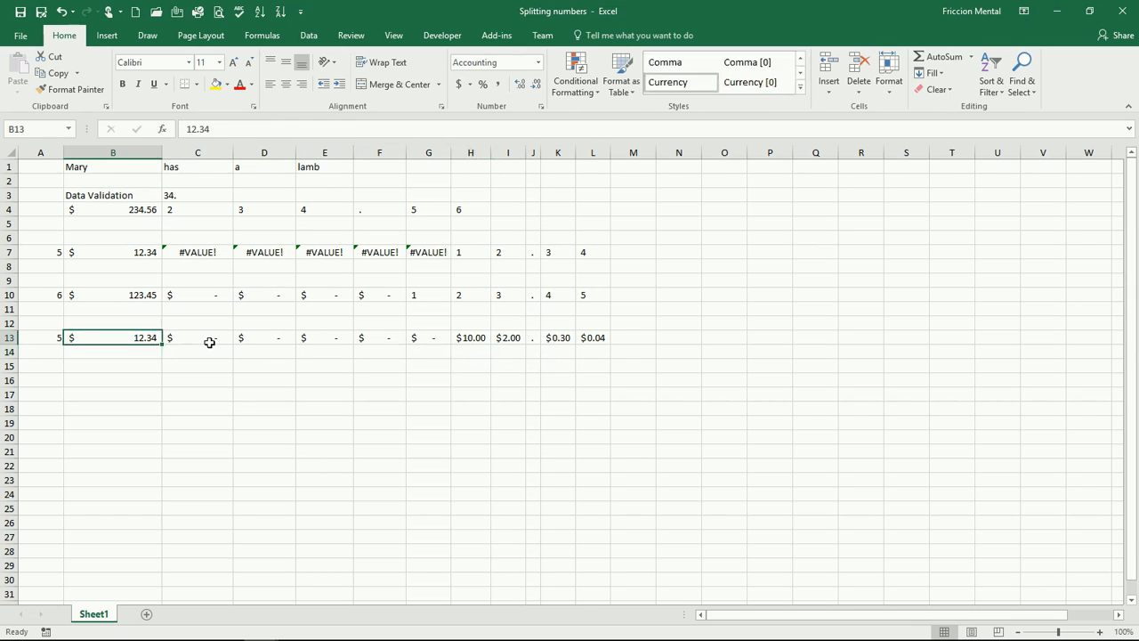
type("123456")
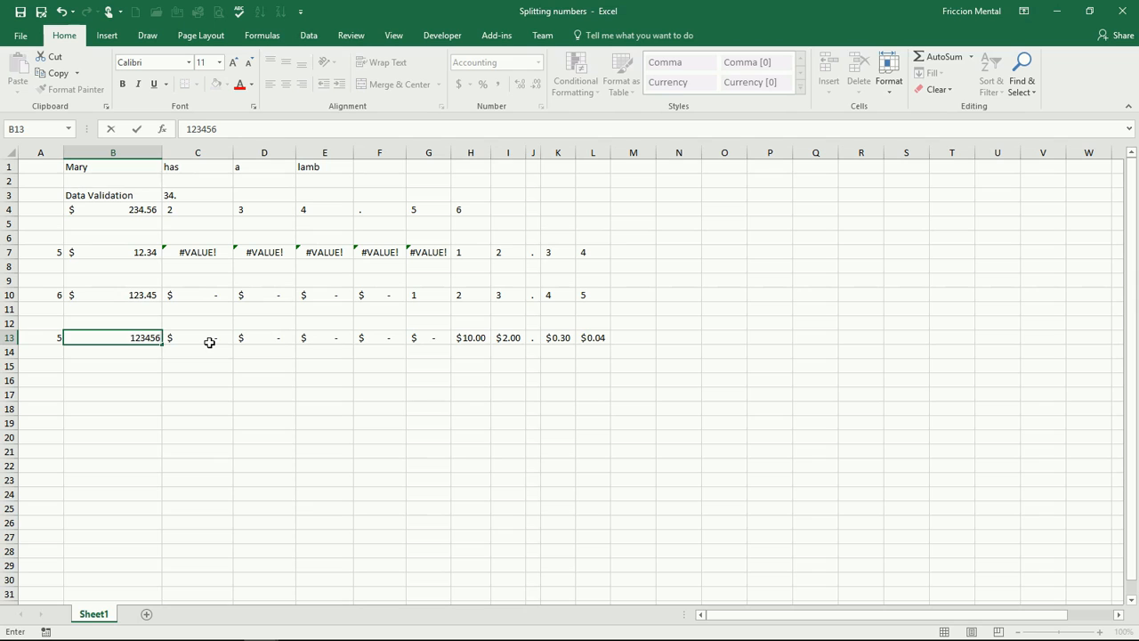
type("7.89")
key("Return")
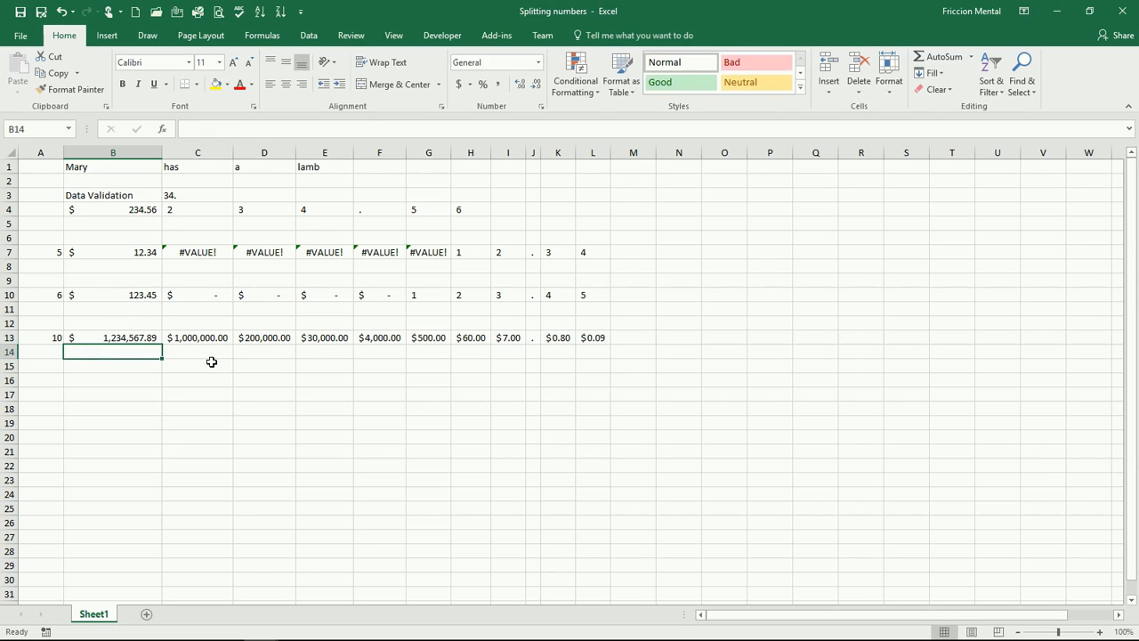
Review how the row 13 formulas from C13 rightward break the number in B13 into place values
key("Up")
key("Right")
key("Right")
key("Right")
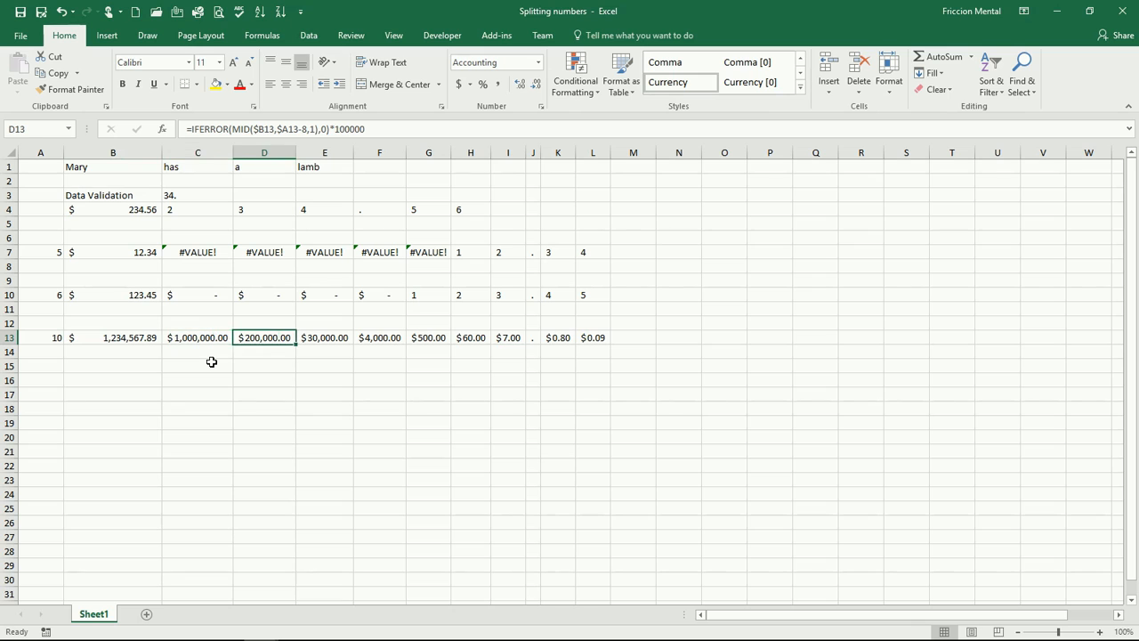
key("Right")
key("Right")
key("Right")
key("Left")
key("Left")
key("Left")
key("Left")
key("Left")
key("Left")
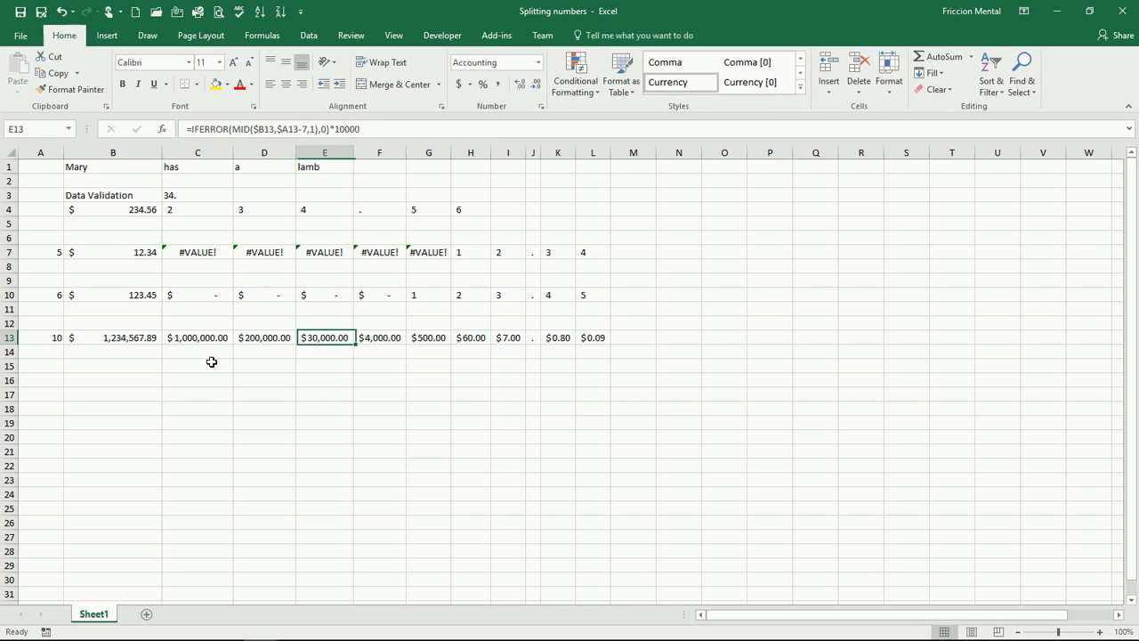
Change the number in B13 to 1234.56
key("Left")
key("Right")
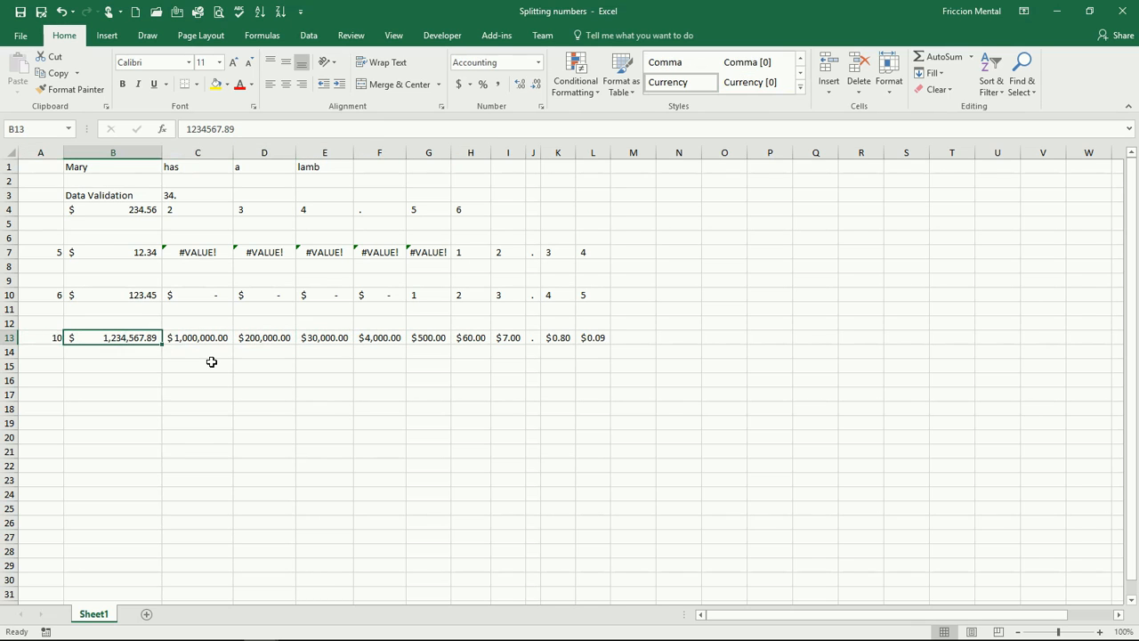
key("F2")
type("1234.56")
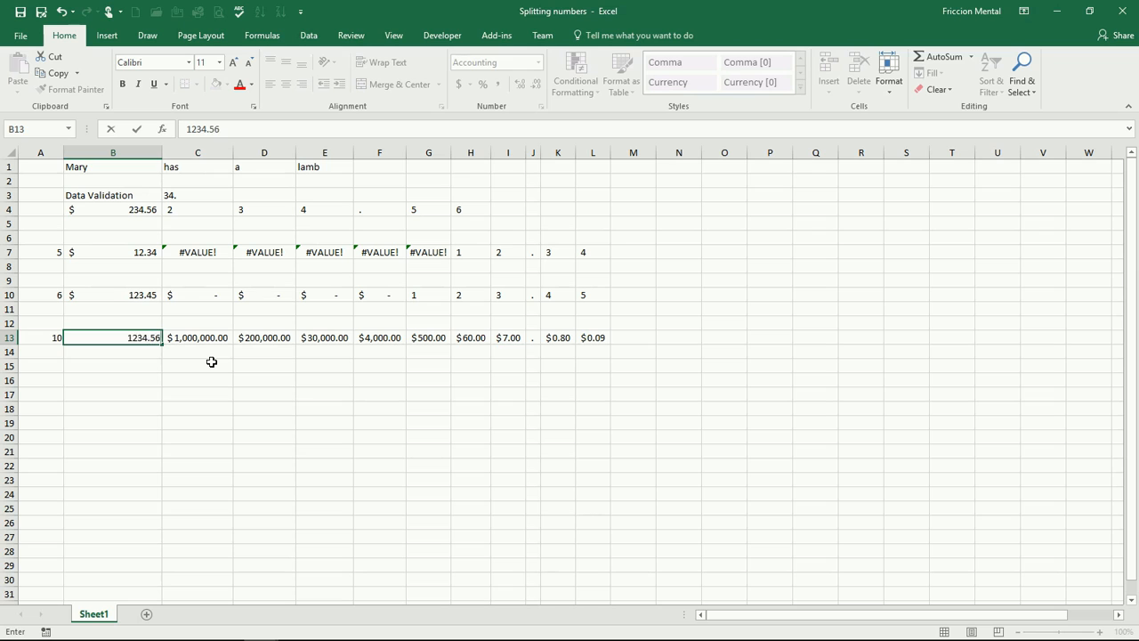
key("Return")
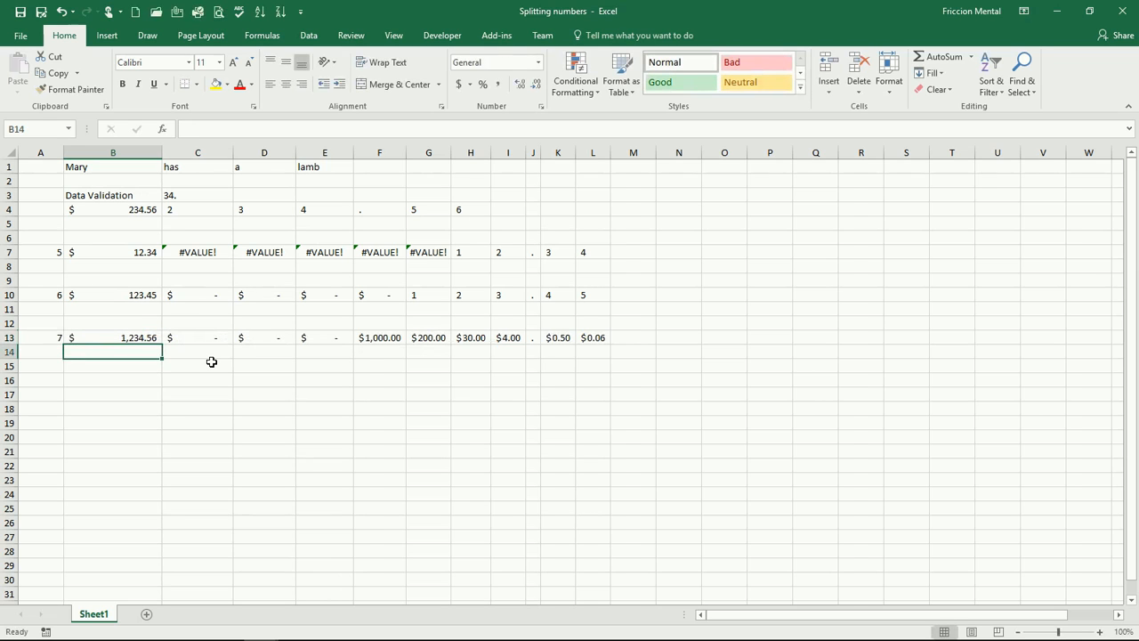
Review the place values that the row 13 formulas produce for the new number in B13
key("Left")
key("Up")
key("Right")
key("Right")
key("Right")
key("Right")
key("Right")
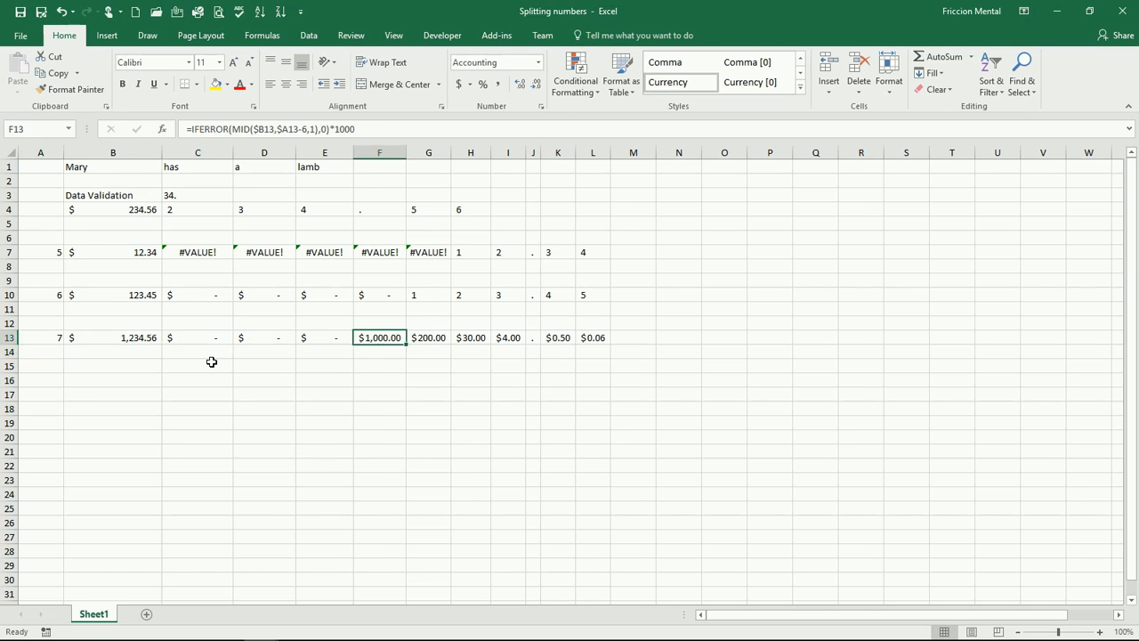
key("Right")
key("Right")
key("Right")
key("Down")
key("Left")
key("Left")
key("Left")
key("Left")
key("Left")
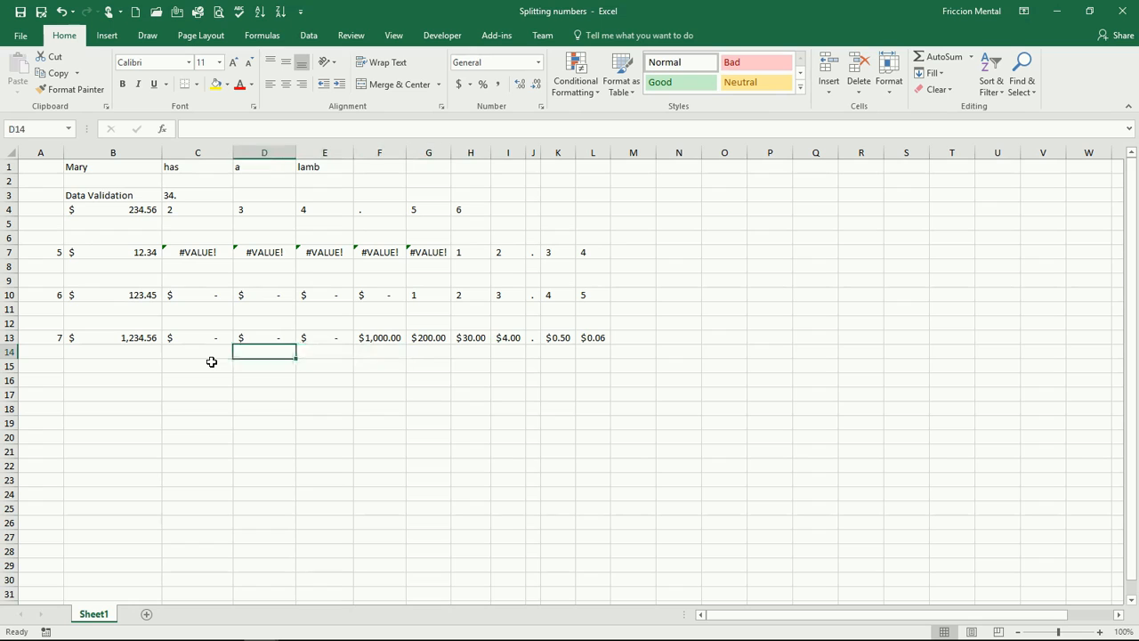
key("Down")
key("Left")
key("Left")
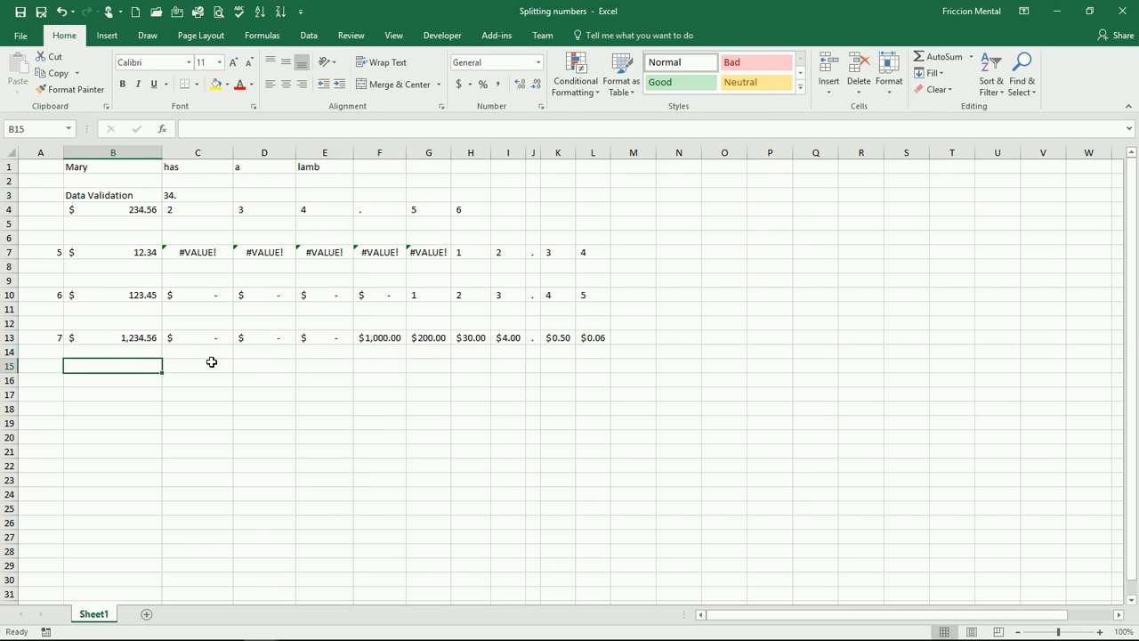